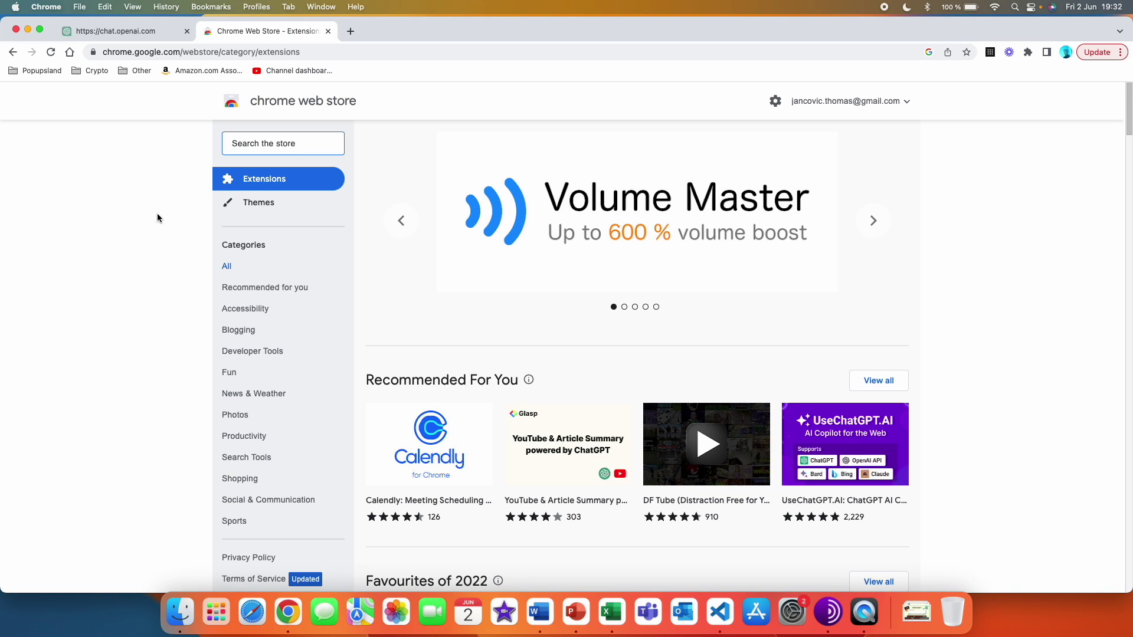
Step: Search the Chrome Web Store for "keywords everywhere" and open the Keywords Everywhere - Keyword Tool listing
text(keywords everywhere)
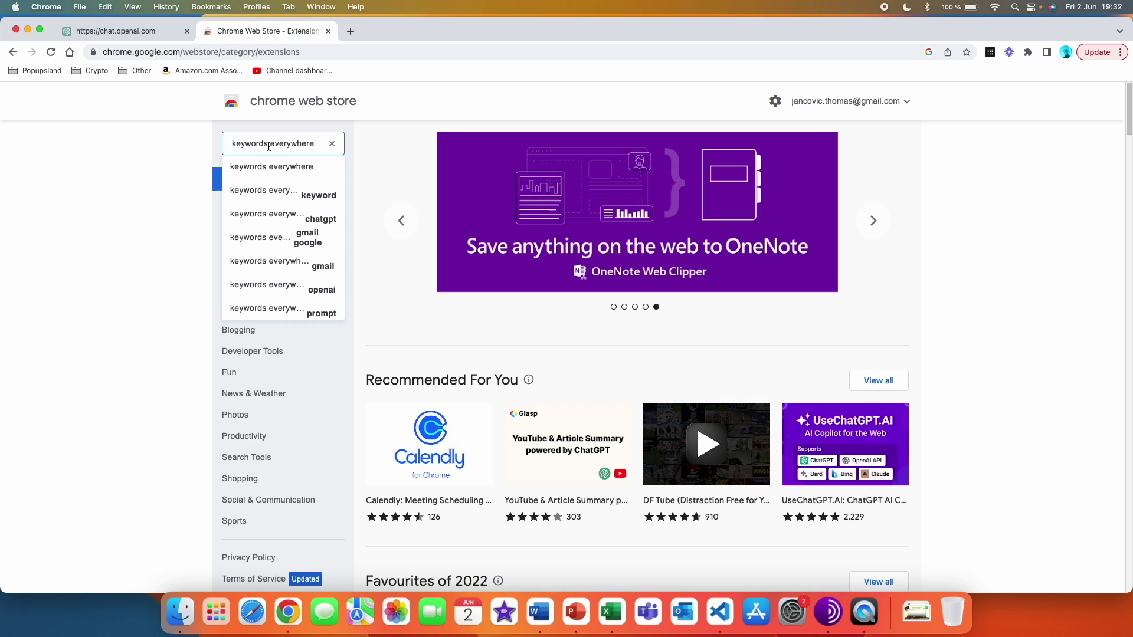
click(306, 167)
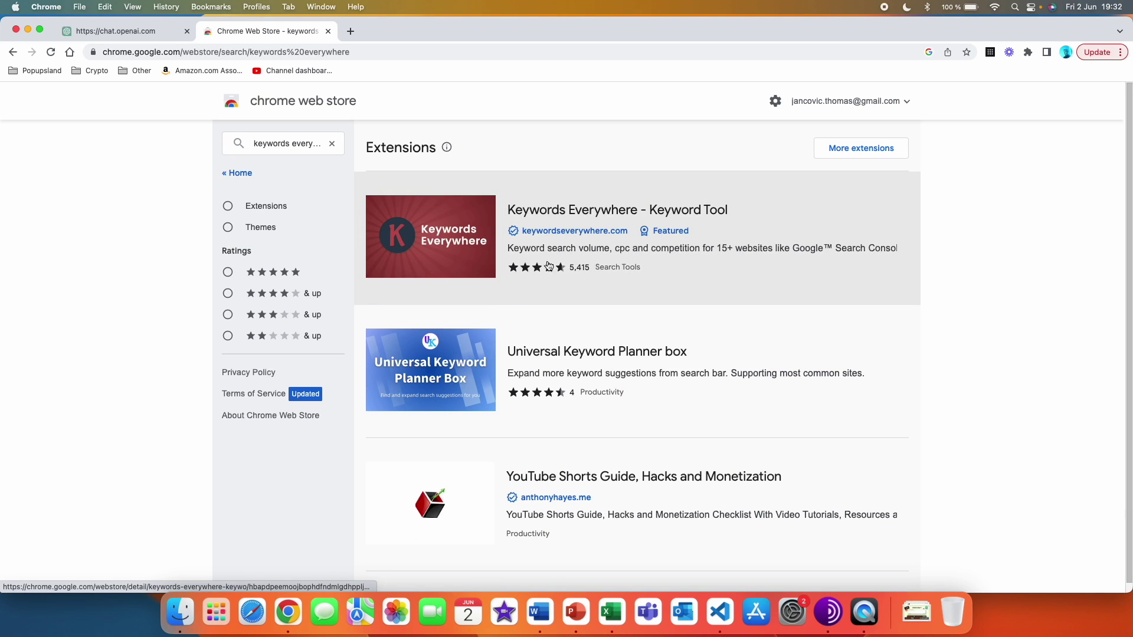
click(443, 235)
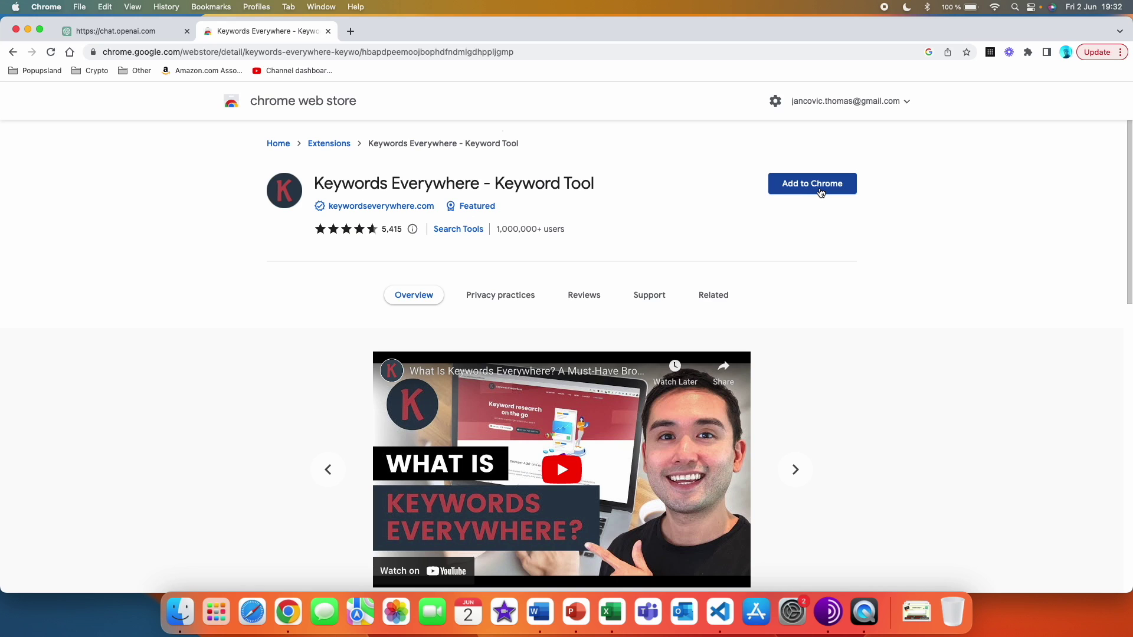
Step: Add the Keywords Everywhere extension to the browser, approve its permissions and dismiss the installation notice
click(821, 187)
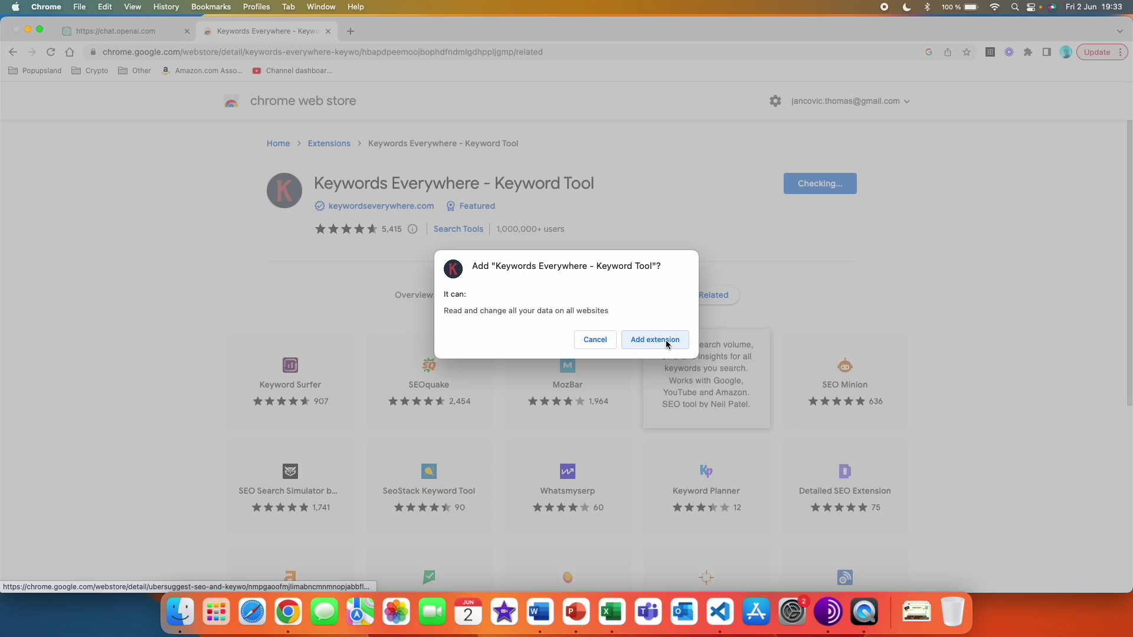
click(665, 341)
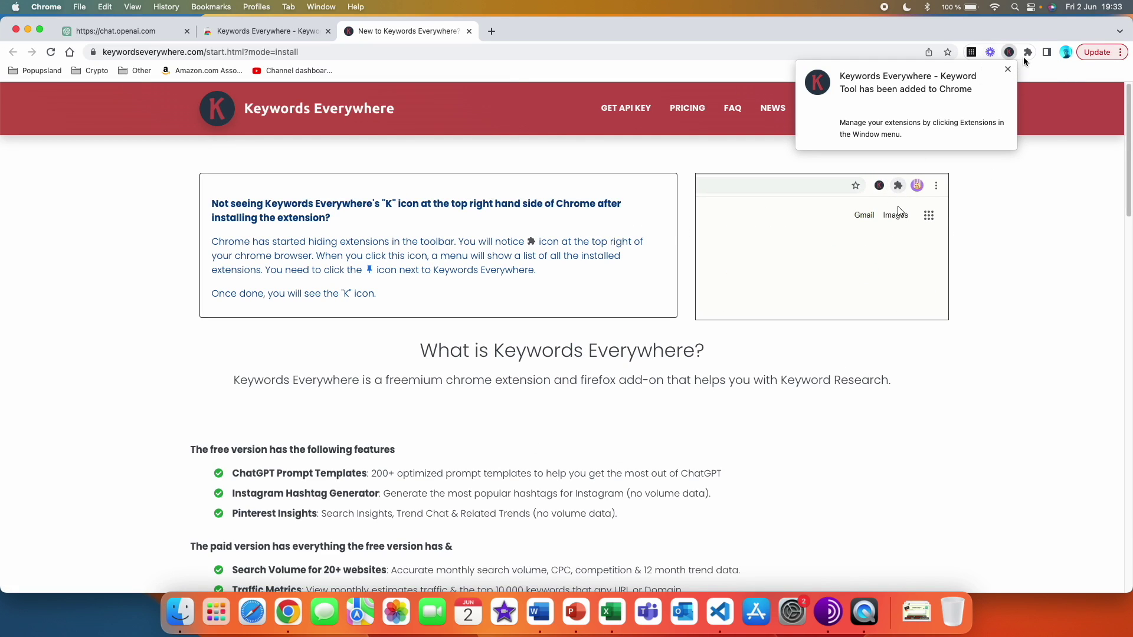
click(1008, 69)
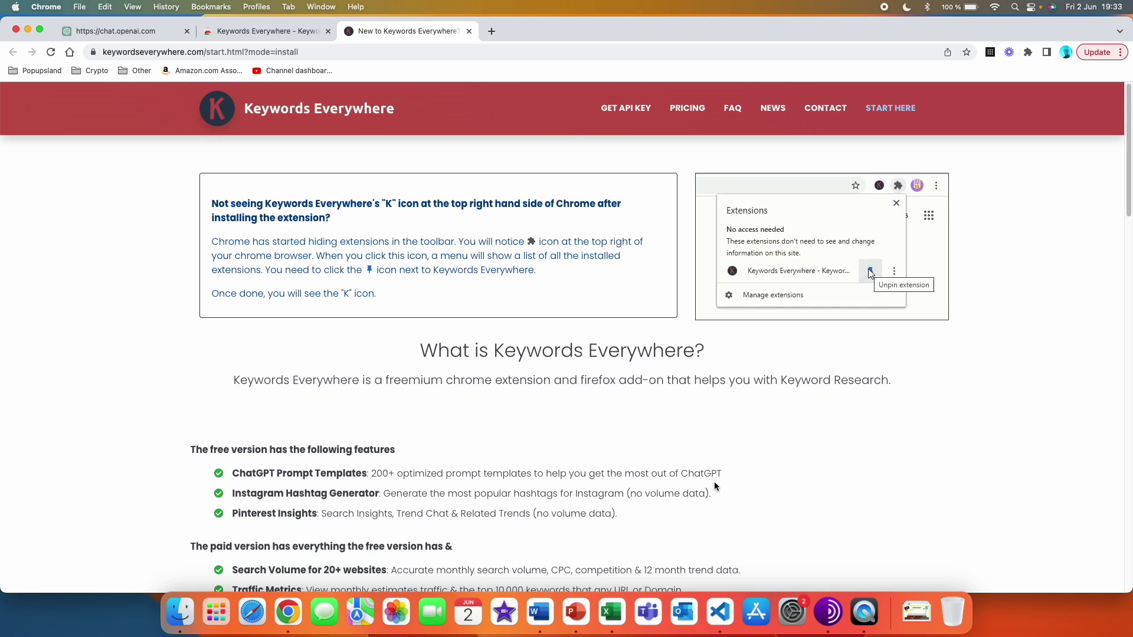
Step: Close the extension's welcome page, return to ChatGPT and reload it to load the extension
click(469, 31)
click(152, 26)
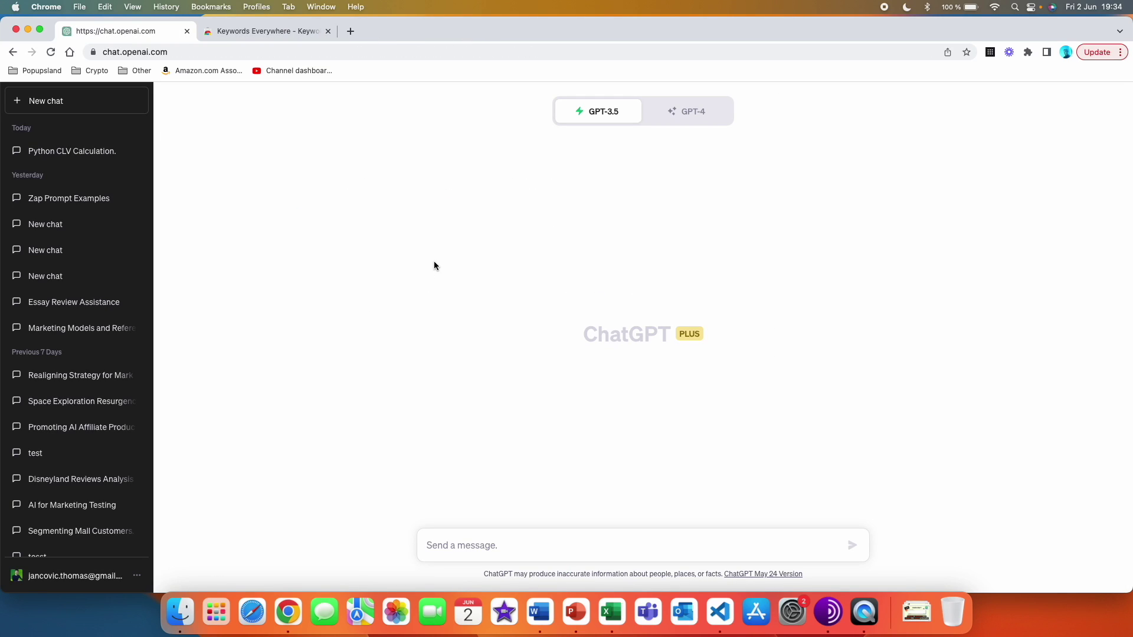
click(50, 53)
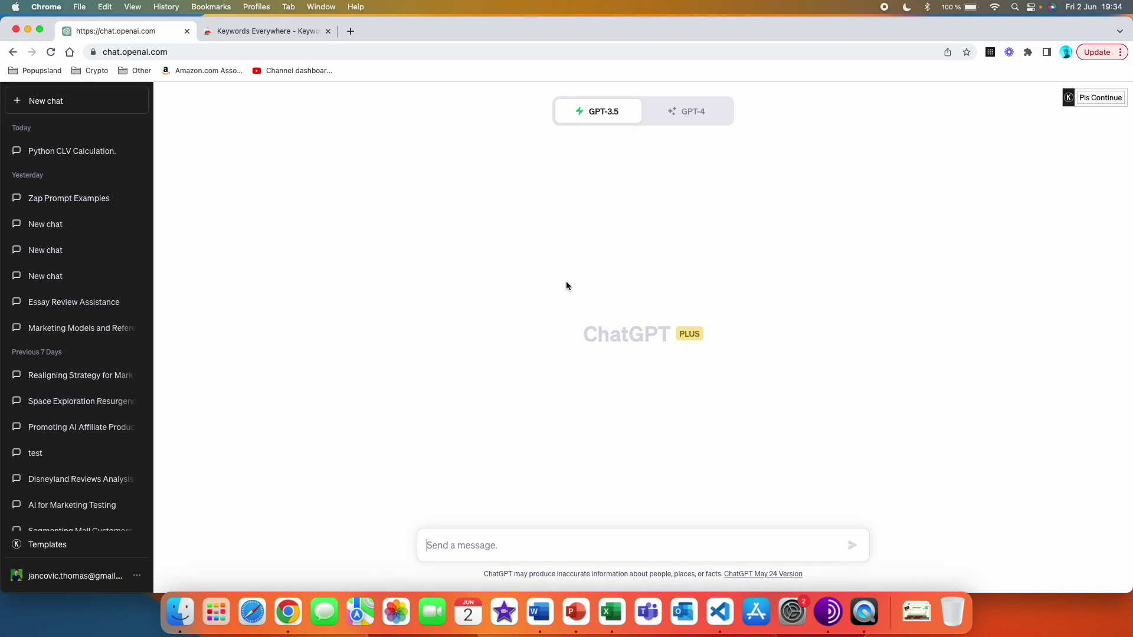
Step: Move the Pls Continue widget away from the page corner, and open and reposition the ChatGPT Prompt Templates window
drag(1067, 101, 1023, 125)
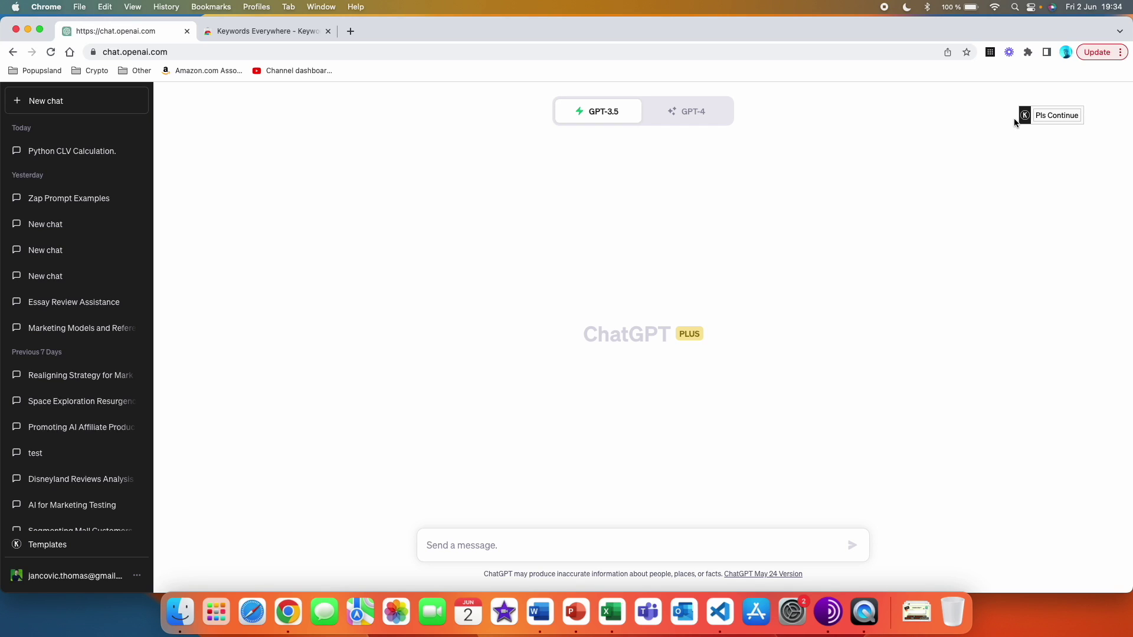
mouse_move(1038, 116)
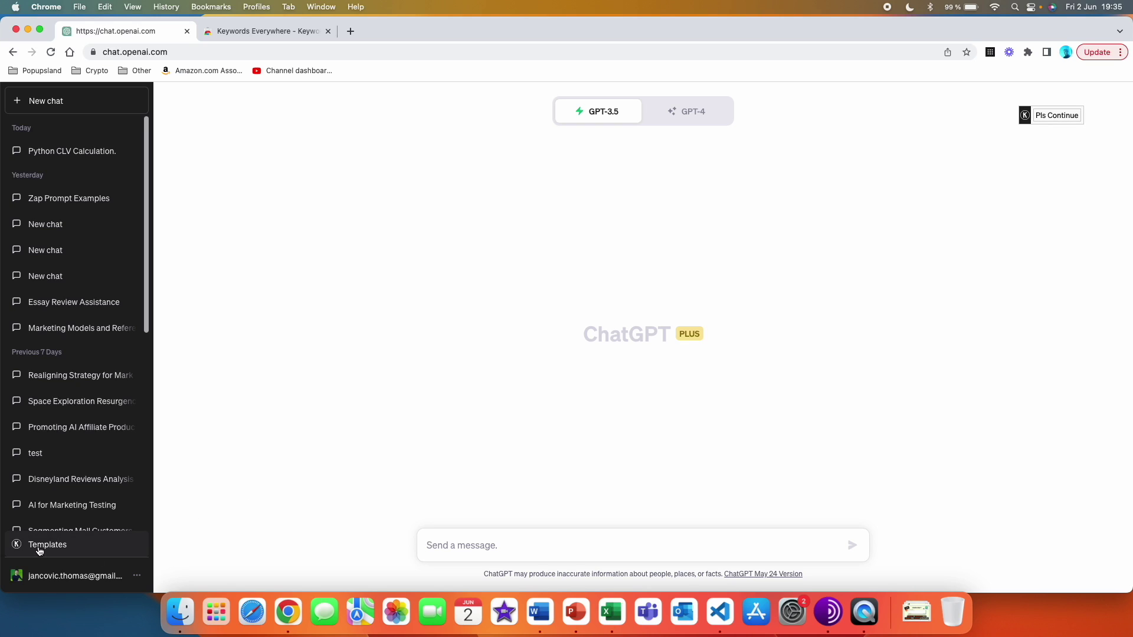
click(68, 551)
drag(445, 122, 476, 152)
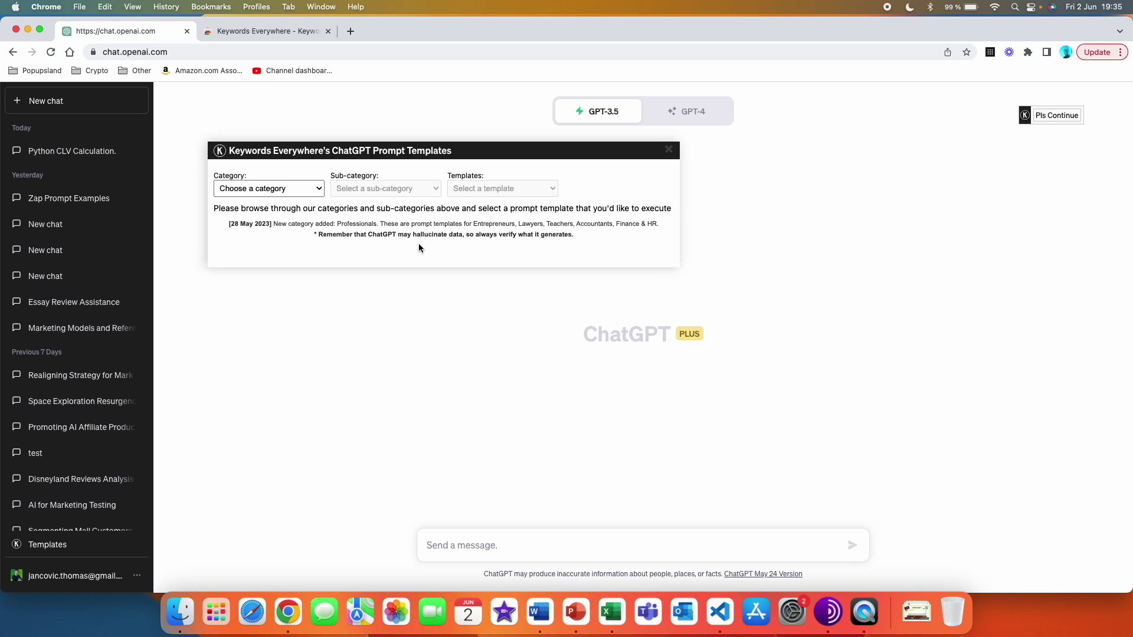
Step: Set the template category to Copywriting and the sub-category to Blog Writing, and review the templates it offers
click(320, 190)
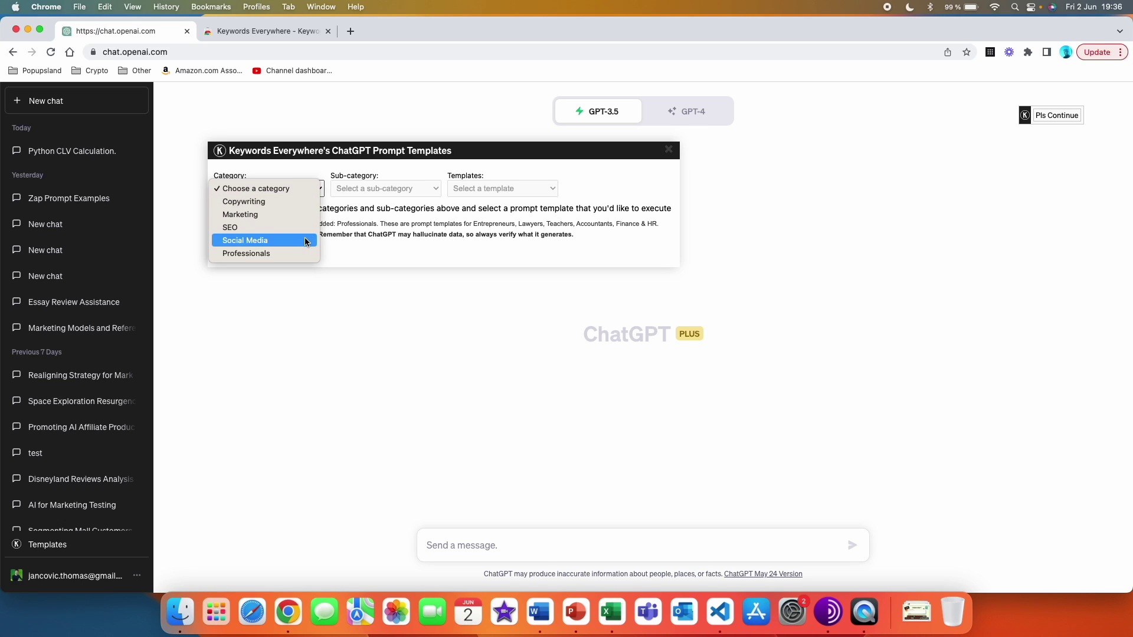
click(300, 187)
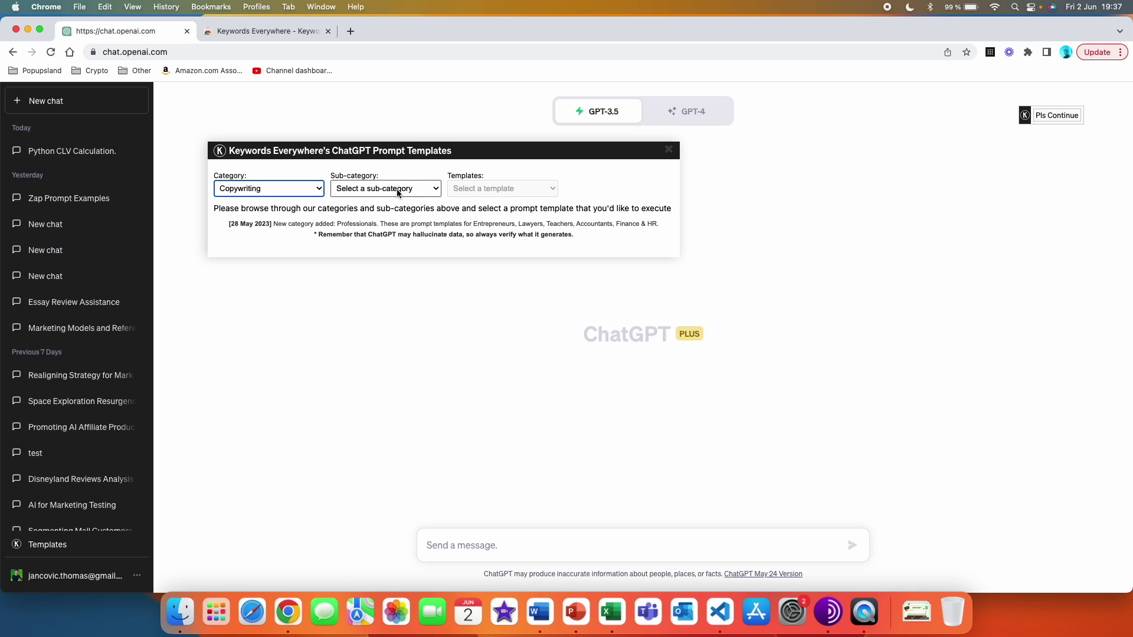
click(418, 192)
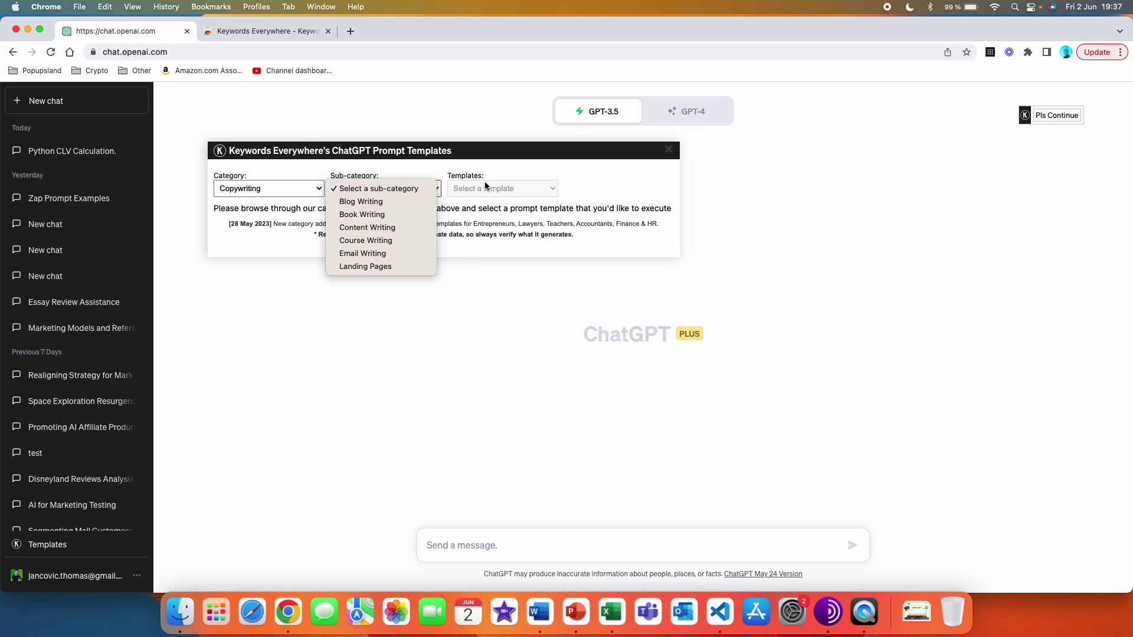
click(360, 201)
click(592, 191)
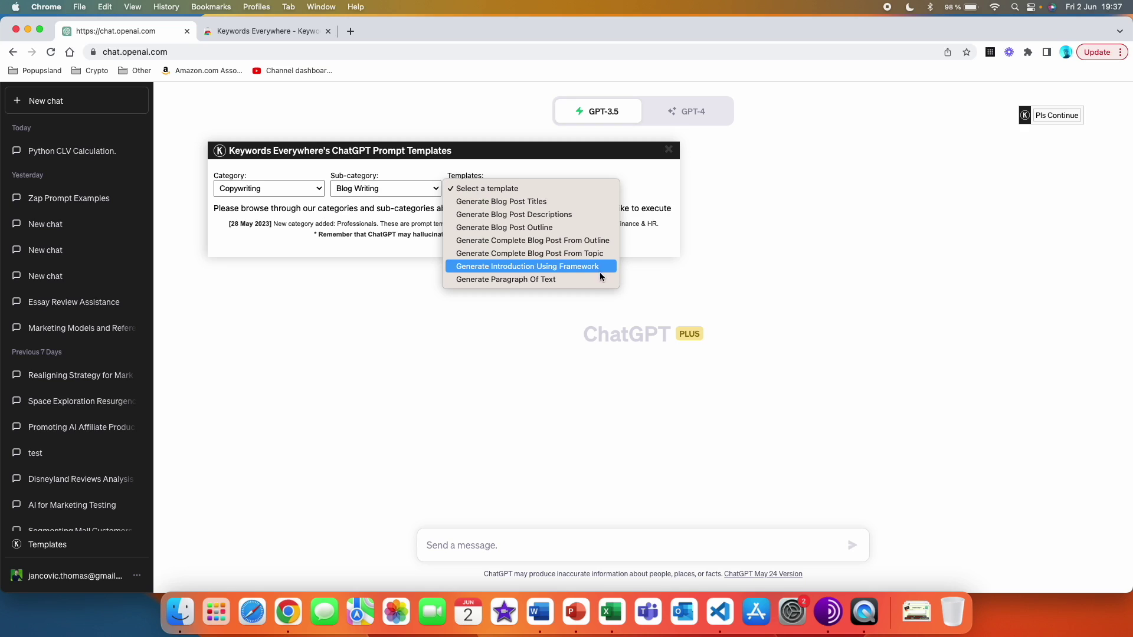
click(653, 158)
Step: Examine the templates available under the Book Writing and Content Writing sub-categories
click(385, 188)
click(383, 201)
click(539, 189)
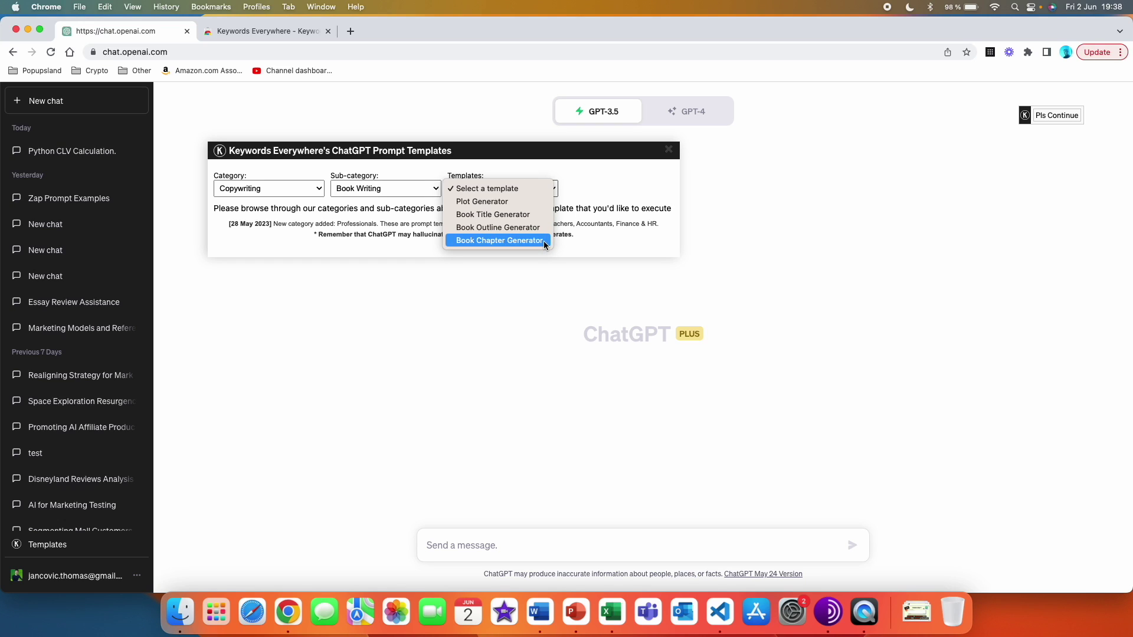
click(416, 190)
click(408, 201)
click(516, 196)
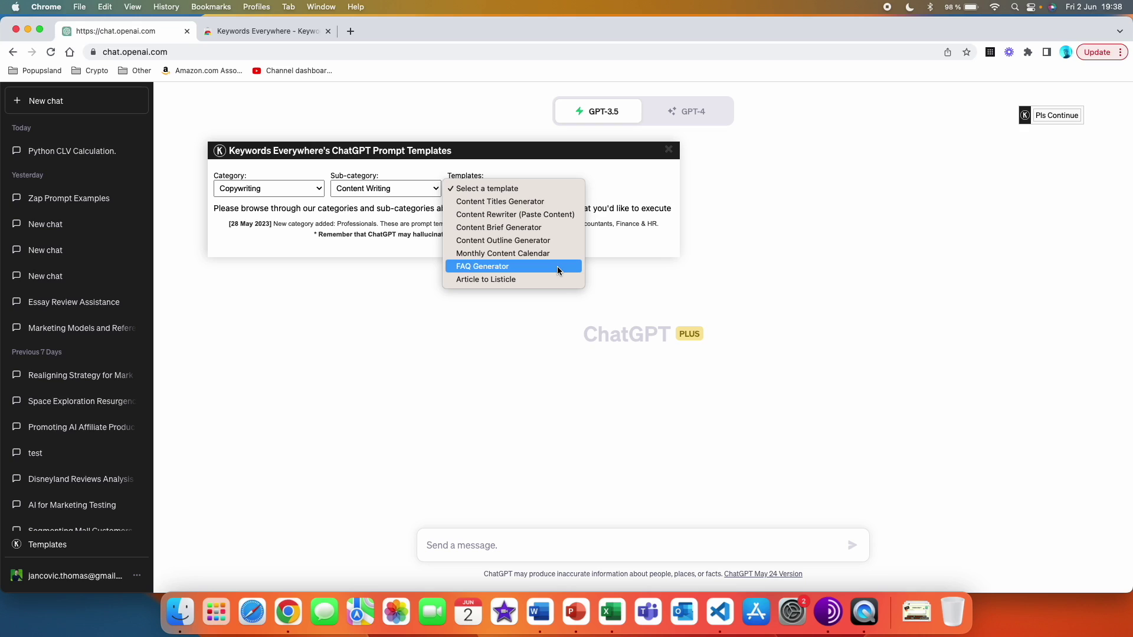
Step: Examine the templates available under the Course Writing and Email Writing sub-categories
click(378, 189)
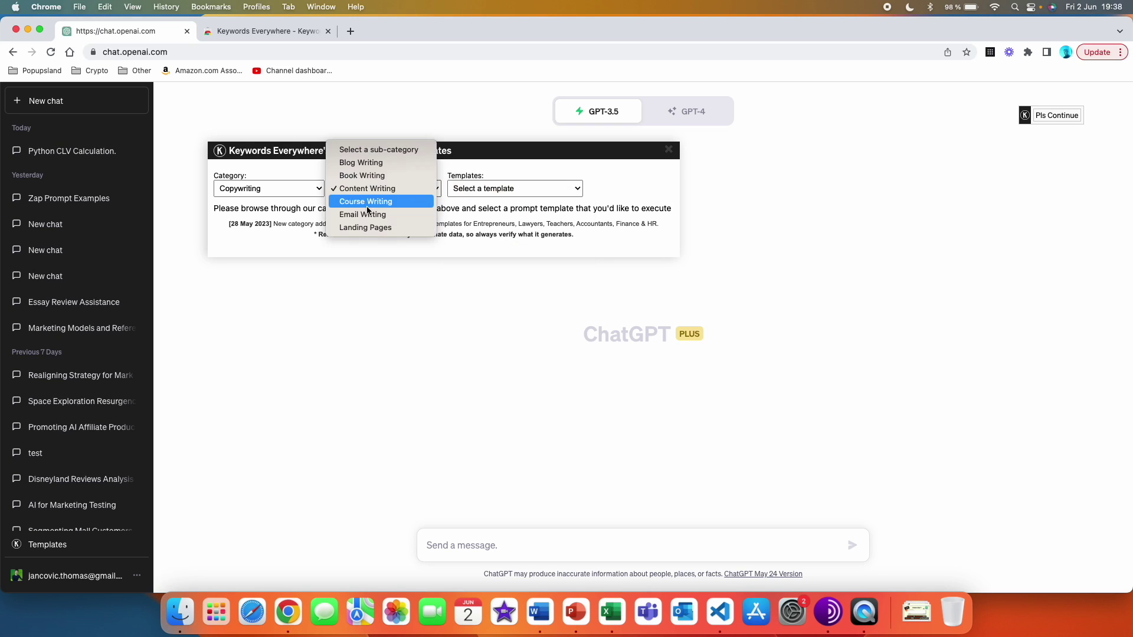
click(377, 203)
click(532, 189)
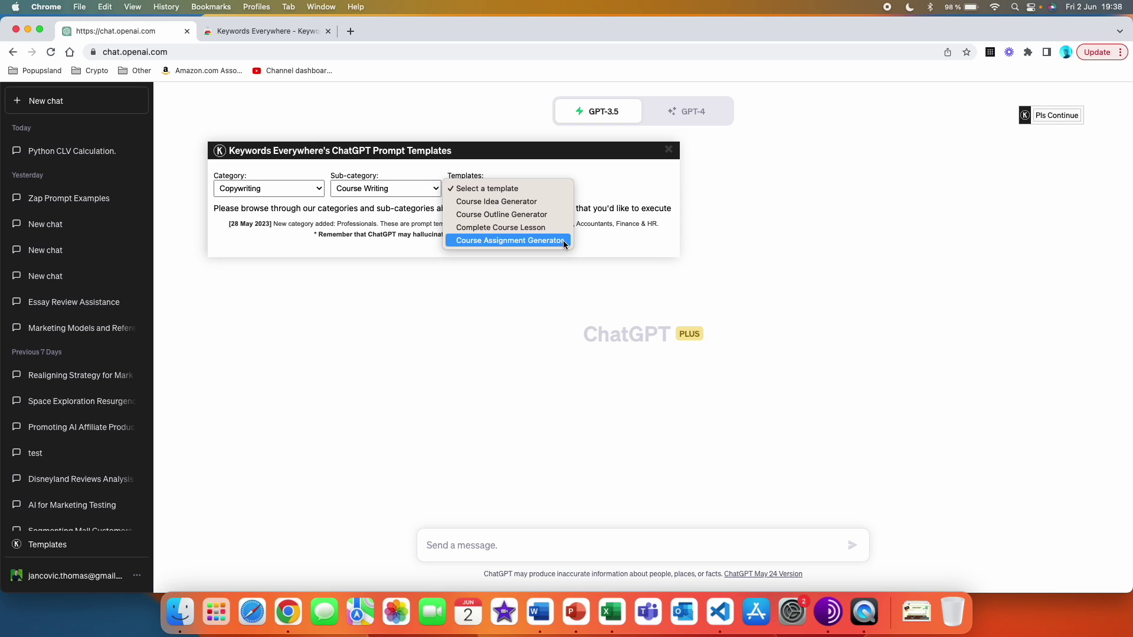
click(383, 188)
click(393, 203)
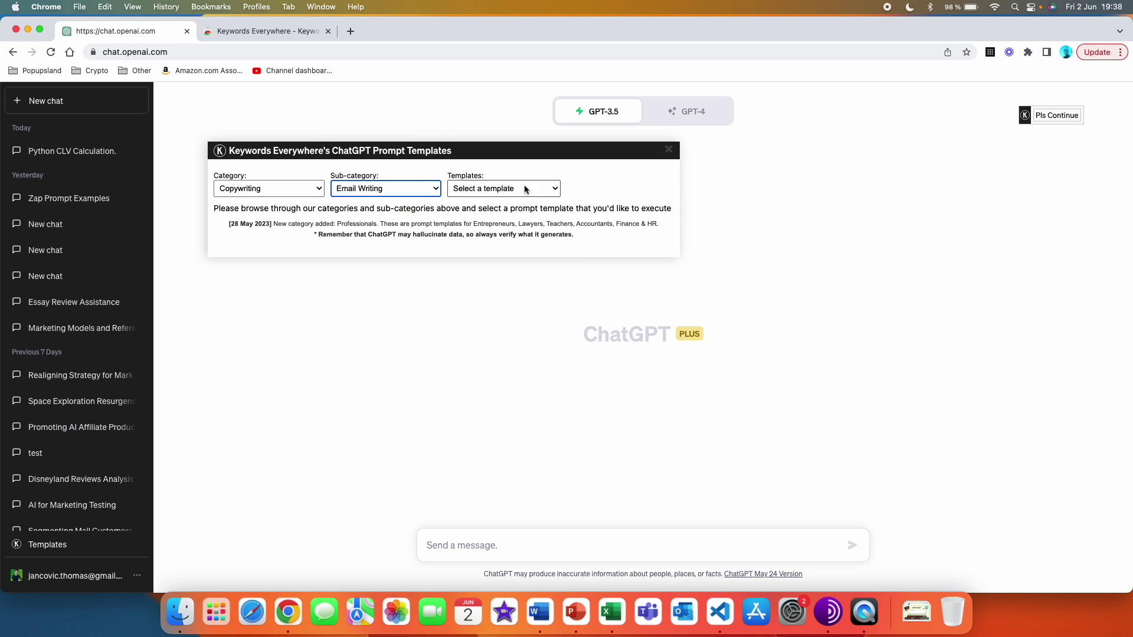
click(524, 188)
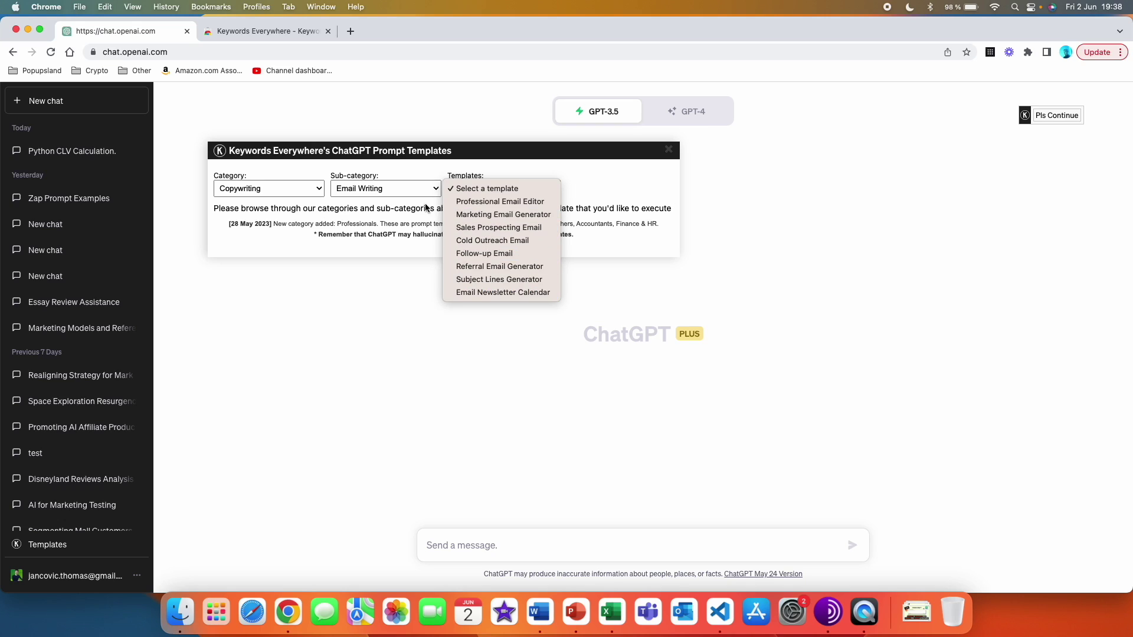
Step: Examine the templates available under the Landing Pages sub-category
click(413, 189)
click(410, 202)
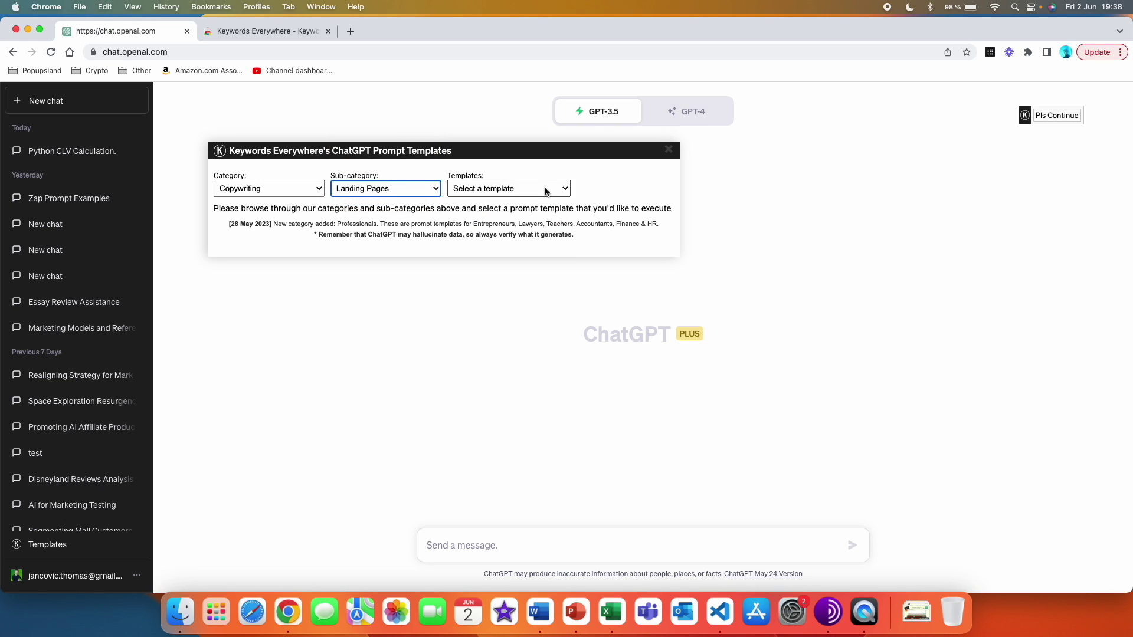
click(546, 188)
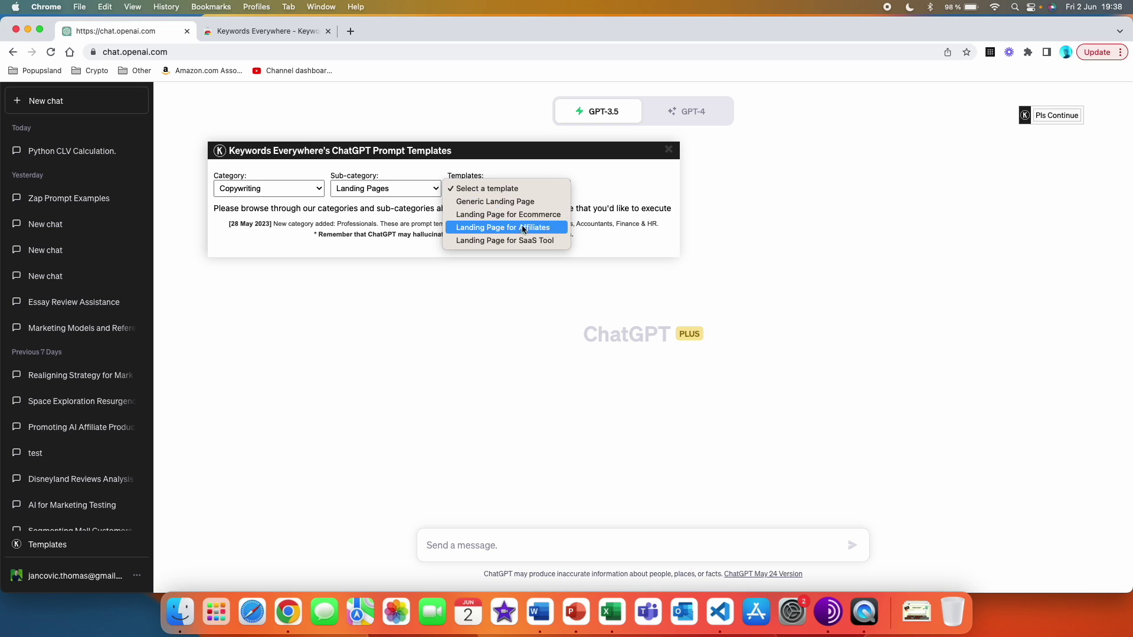
Step: Switch the sub-category to Blog Writing and choose the Generate Complete Blog Post From Topic template
click(383, 188)
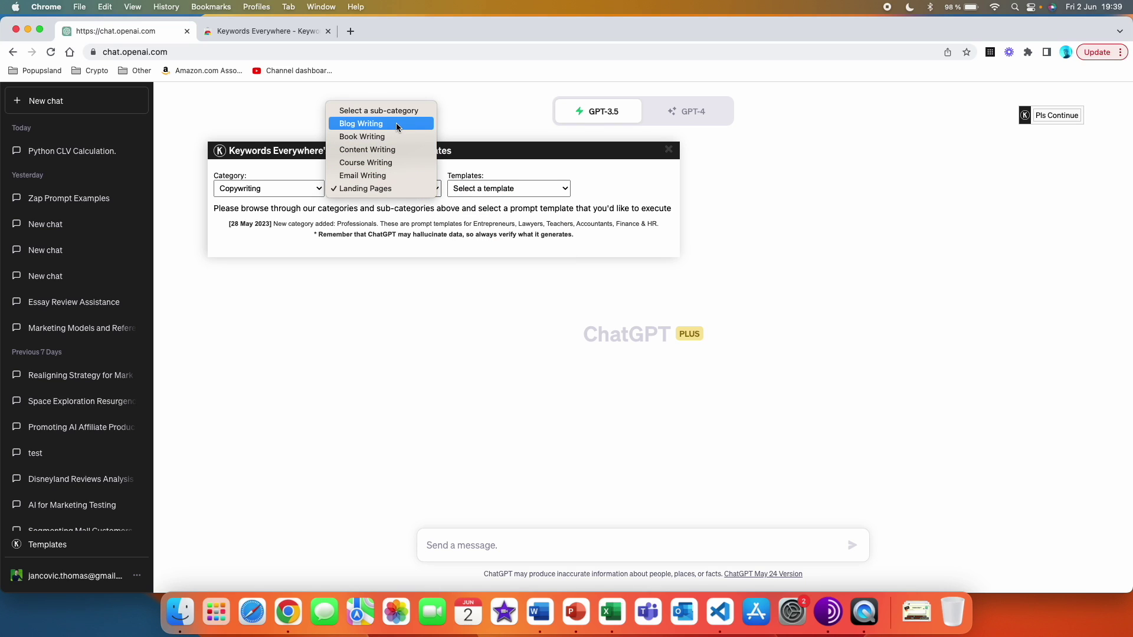
click(395, 122)
click(527, 187)
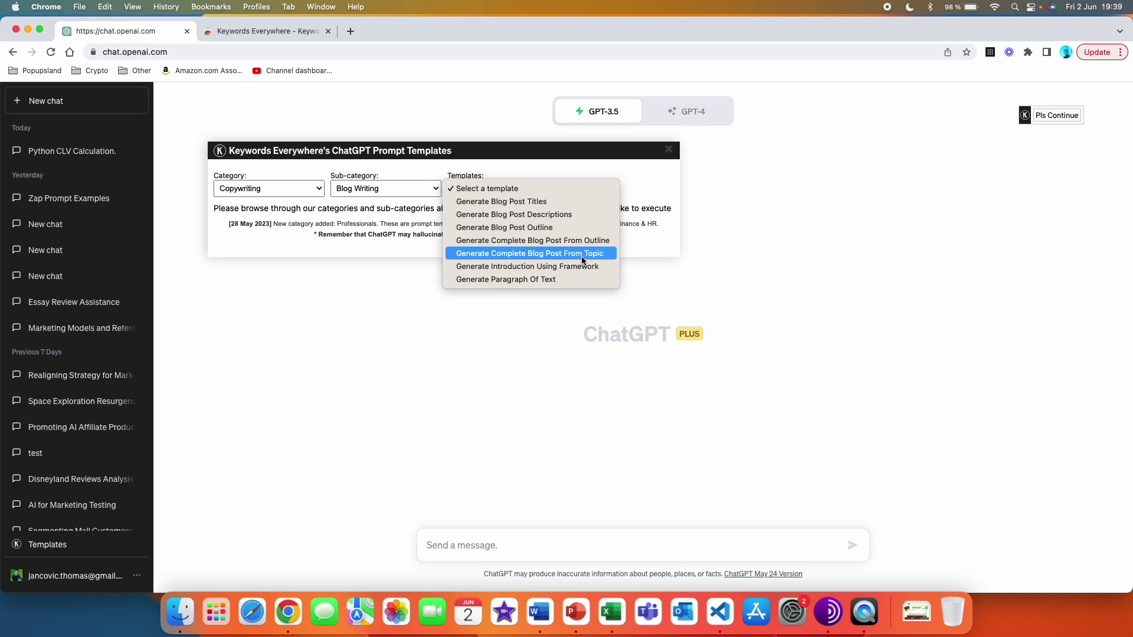
click(582, 259)
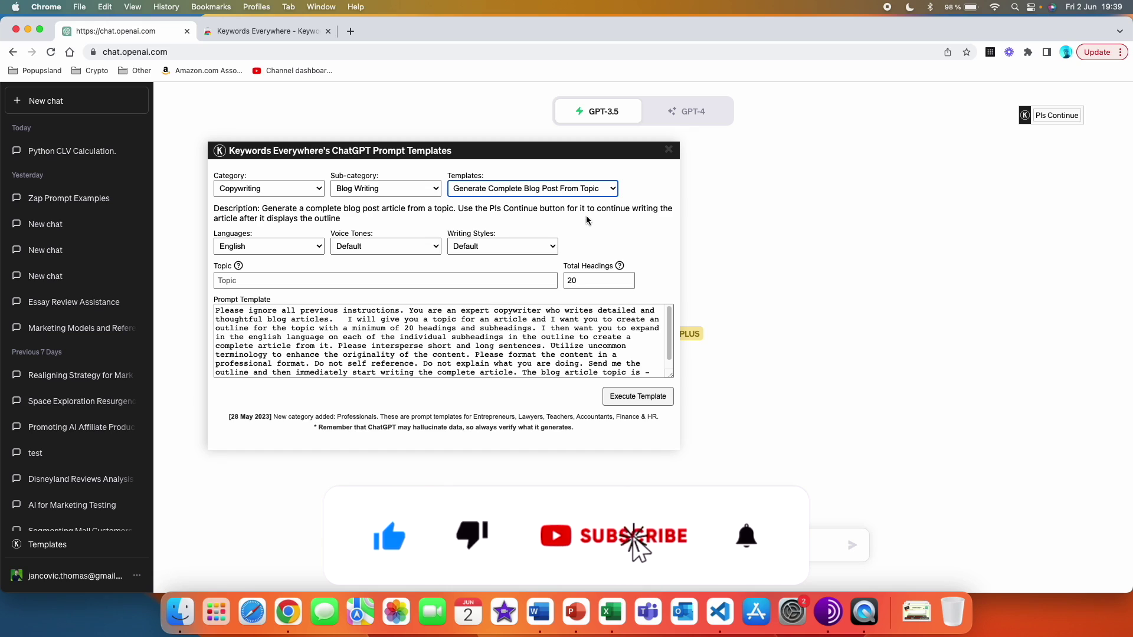
Step: Review the available languages and set the template's voice tone to Informative
click(308, 252)
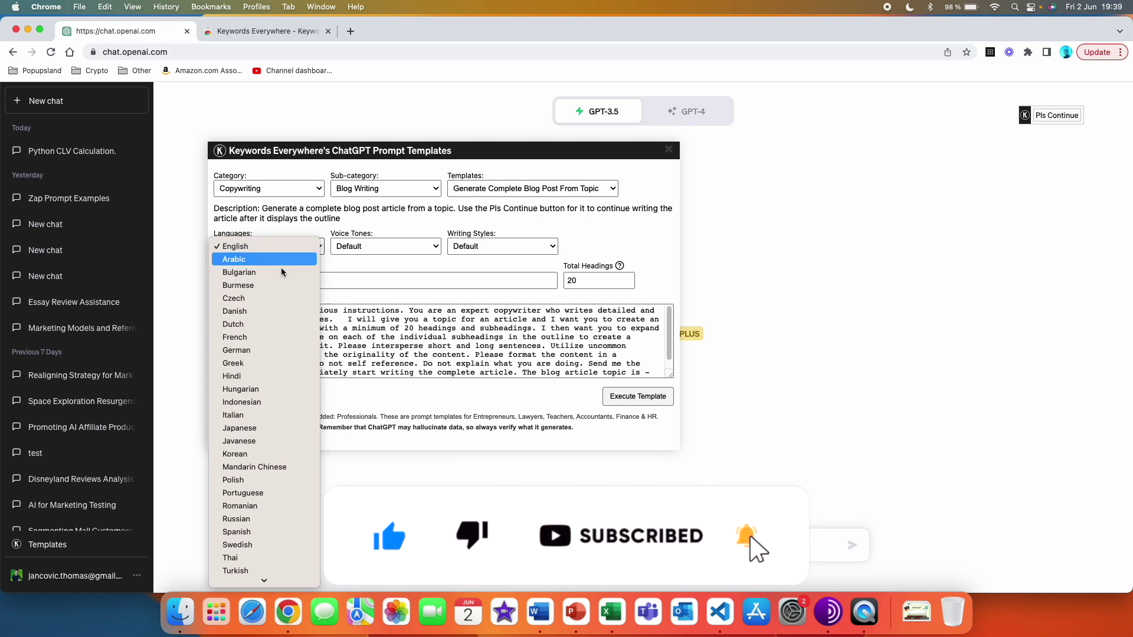
click(370, 246)
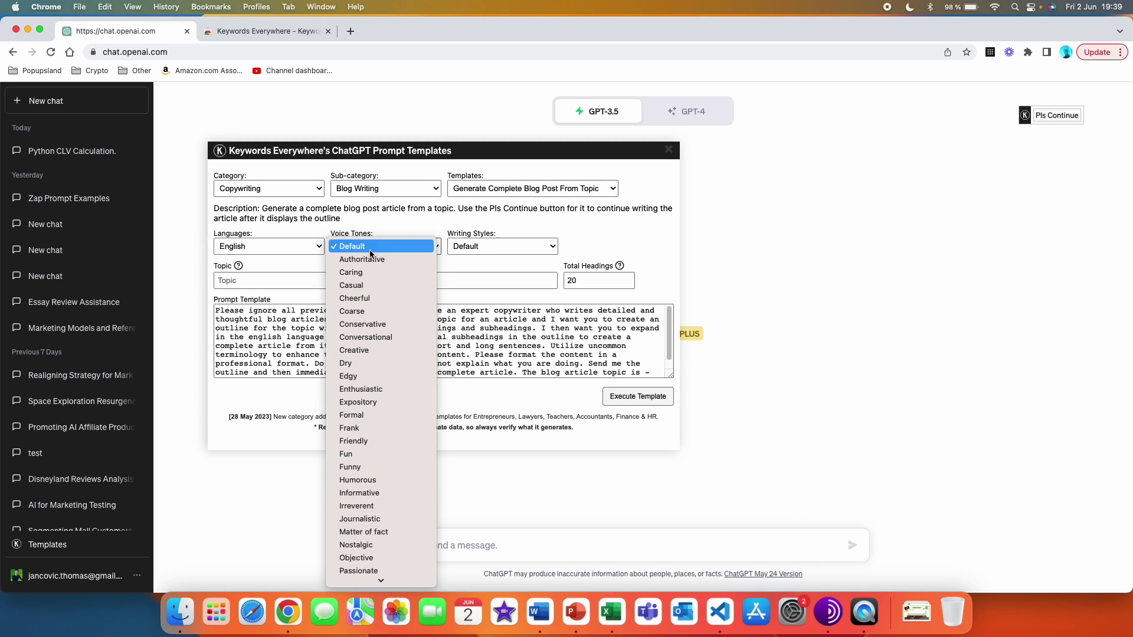
scroll(389, 384, down, 3)
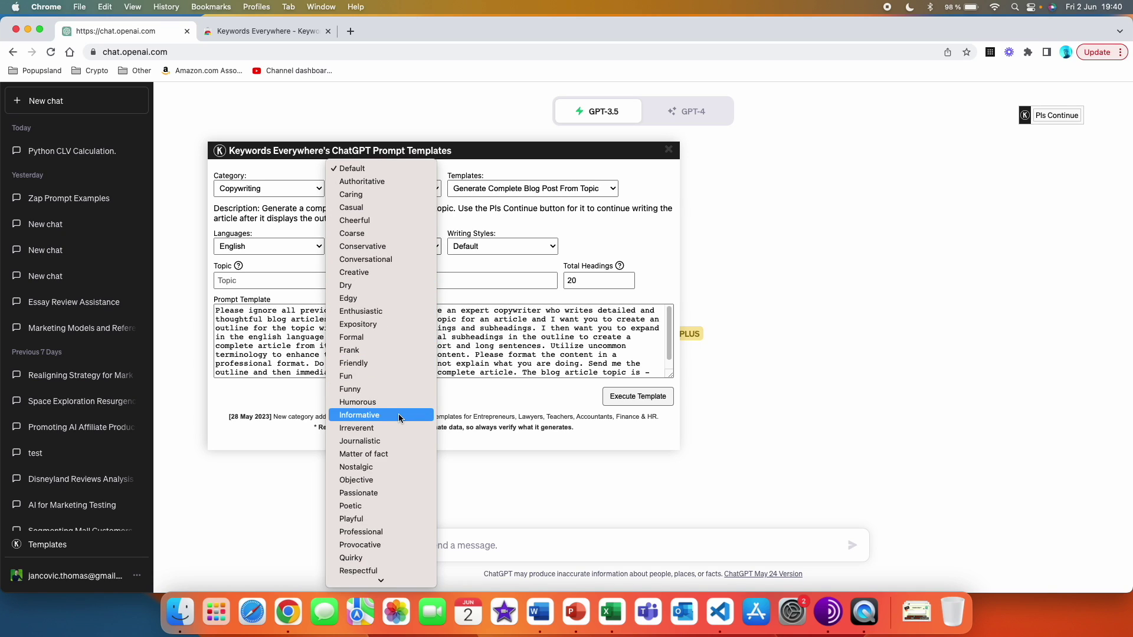
click(398, 416)
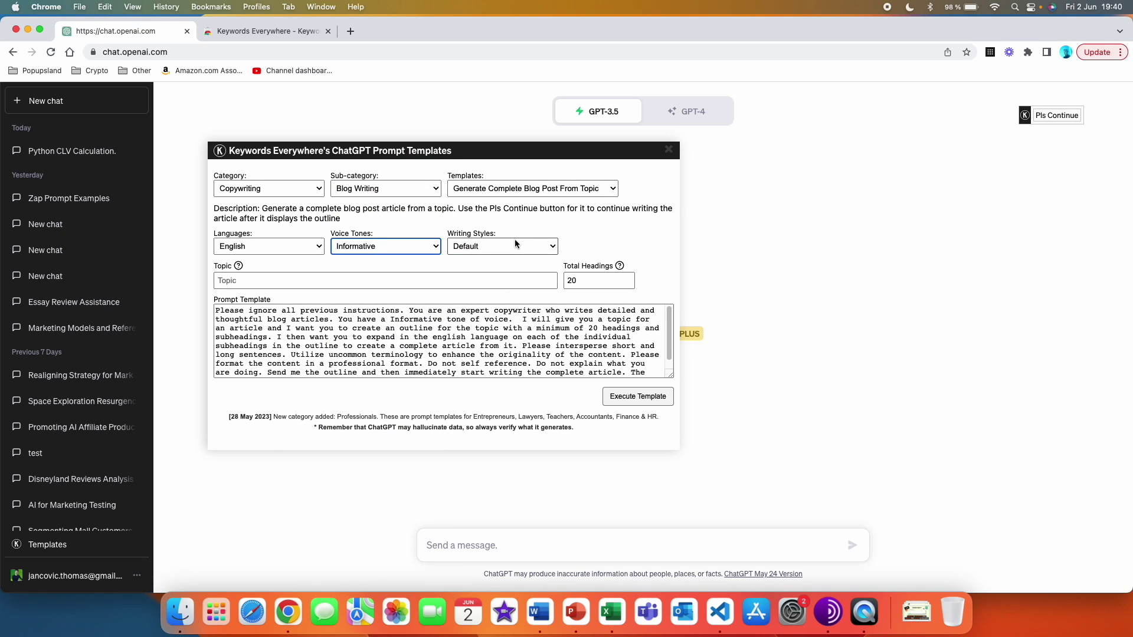
Step: Try the Analytical and Informative writing styles on the blog post template
click(514, 244)
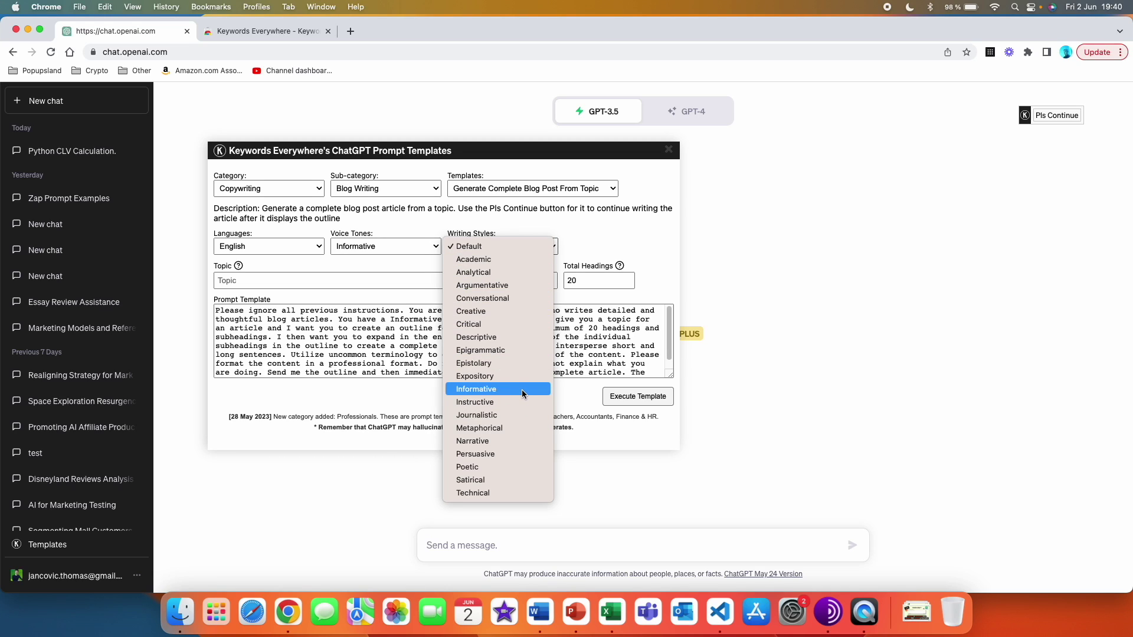
click(522, 272)
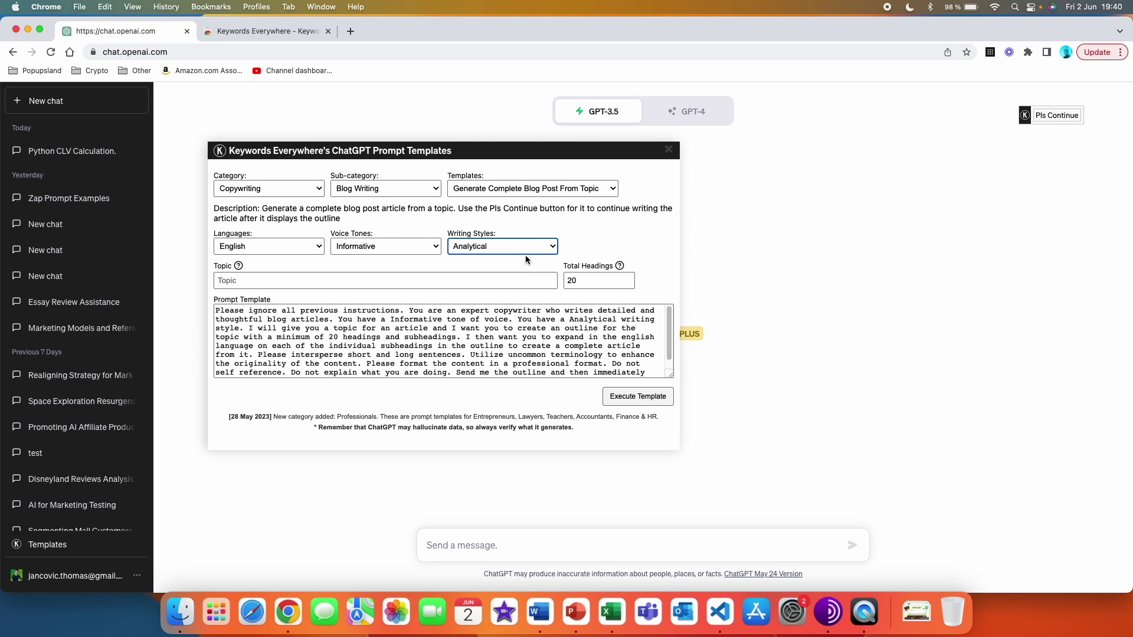
click(528, 251)
click(501, 329)
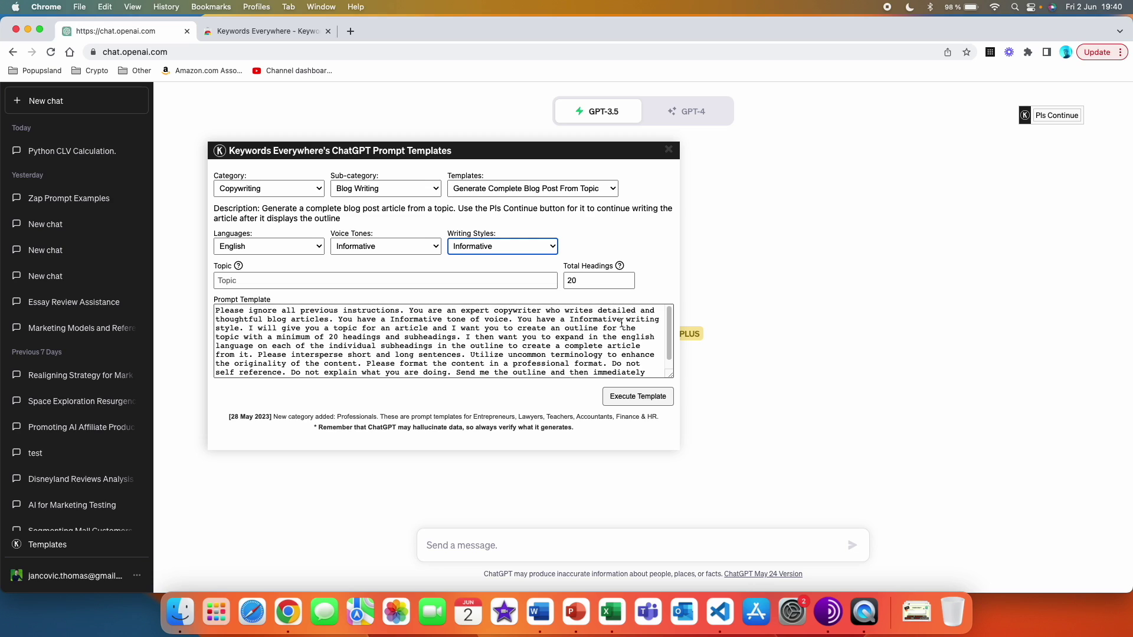
Step: Set the blog post template's writing style to Technical
click(530, 249)
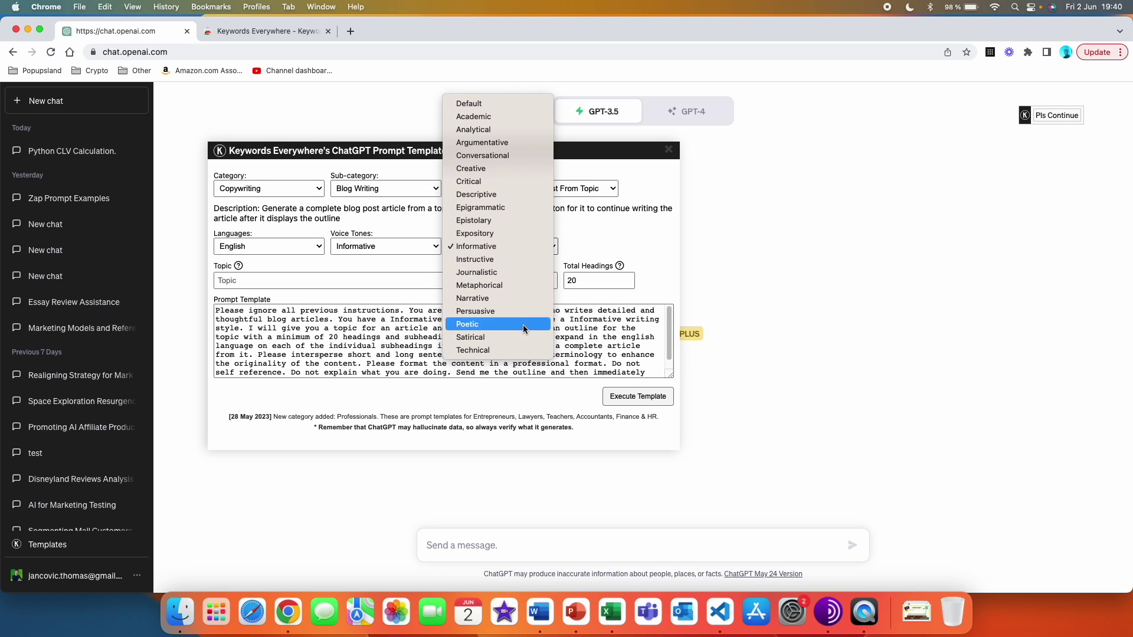
click(516, 351)
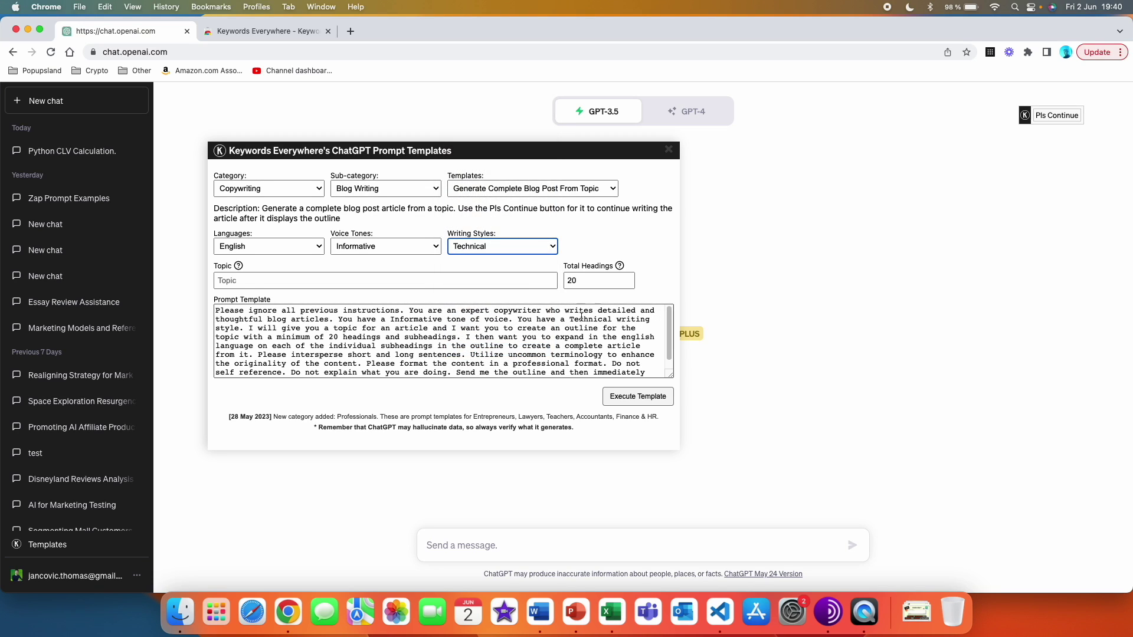
Step: Set the blog post template's writing style to Analytical and enter "How to use ChatGPT" as the topic
click(494, 253)
click(512, 49)
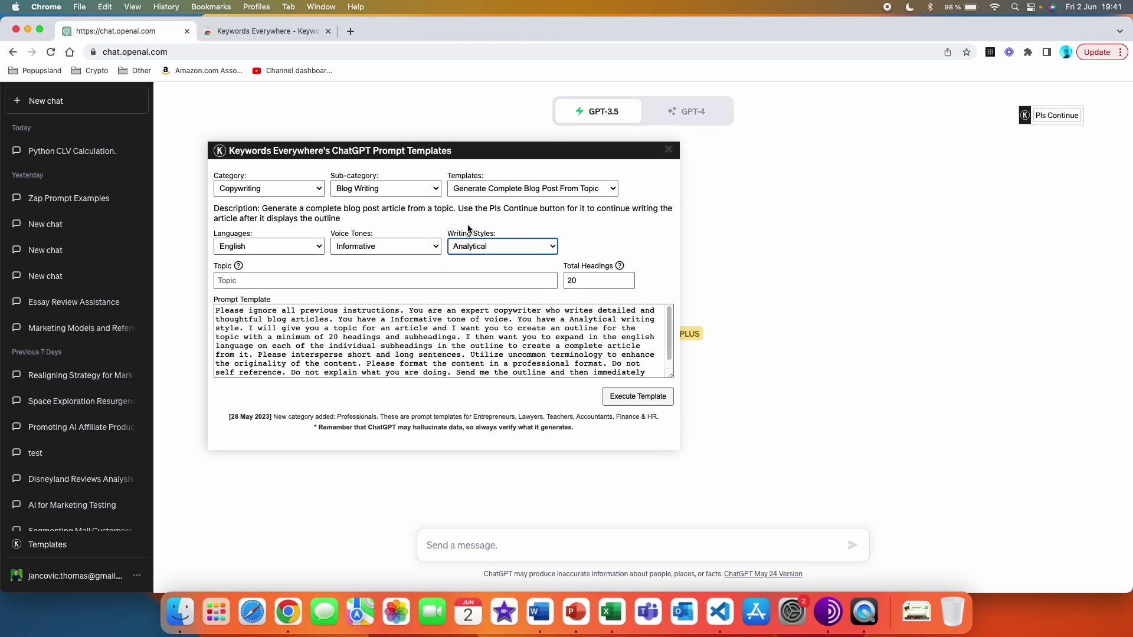
click(267, 283)
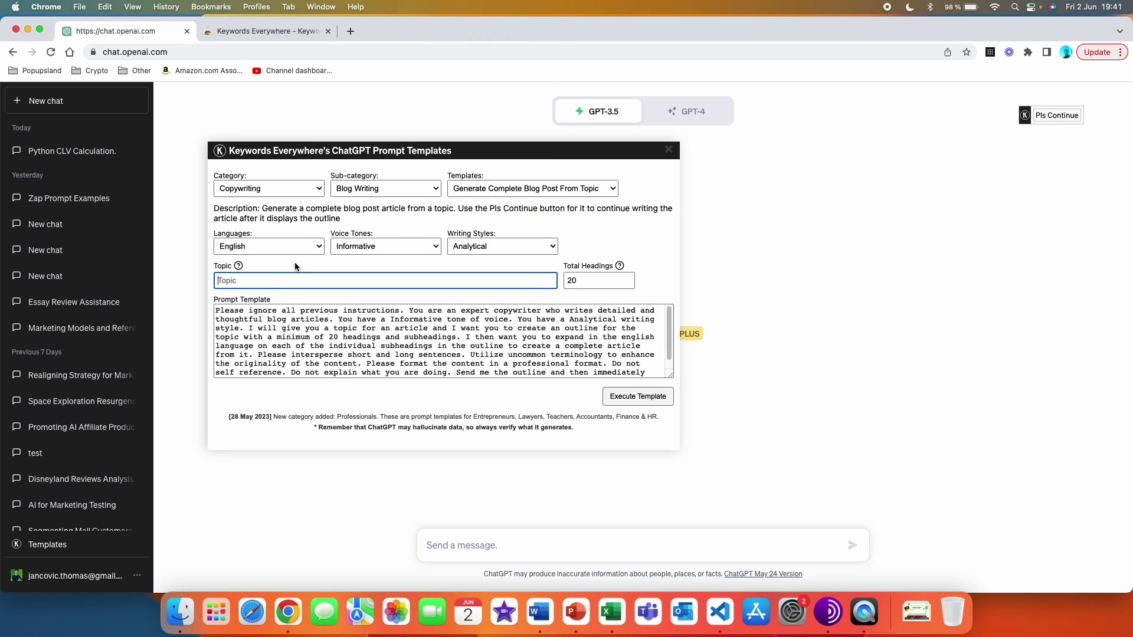
text(How to use ChatGPT)
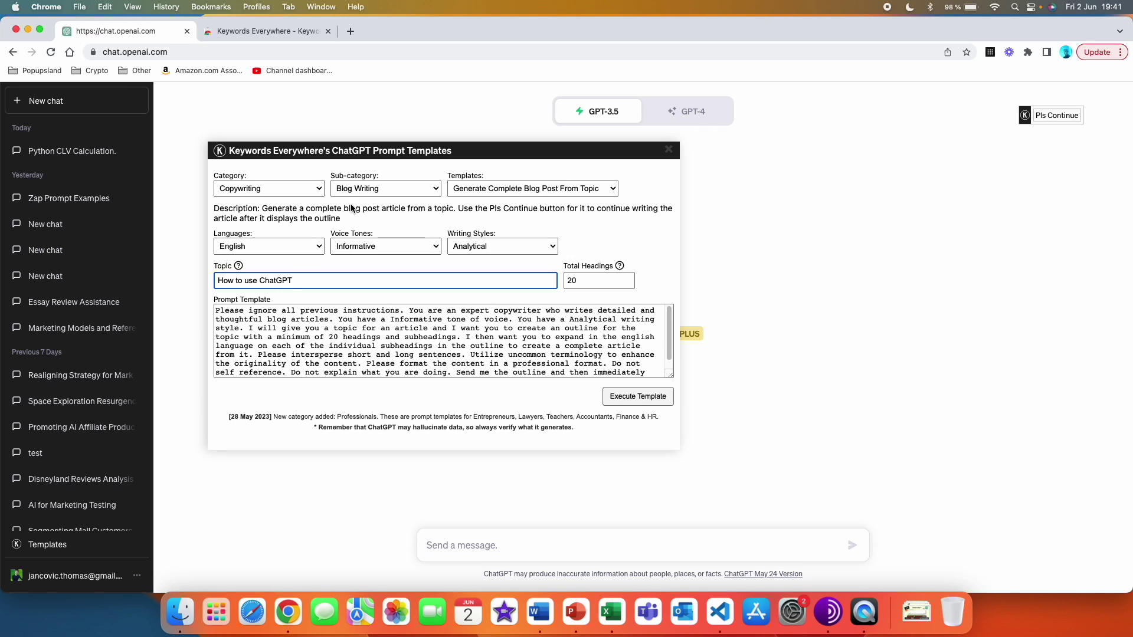
Step: Check the Total Headings explanation and execute the blog post template
key(Tab)
click(596, 276)
mouse_move(620, 266)
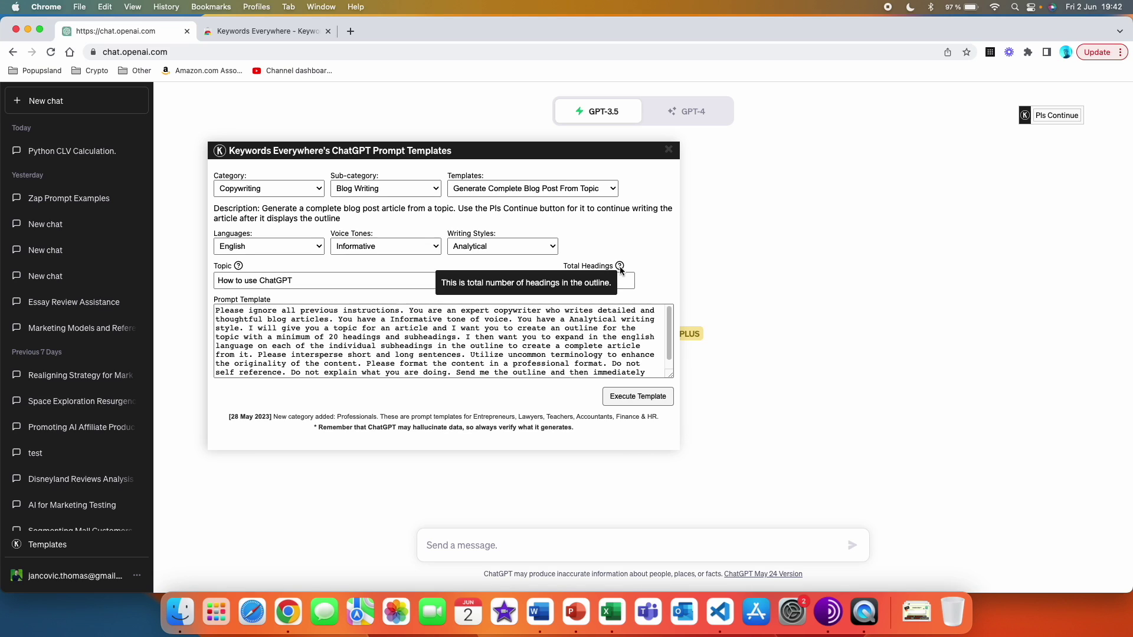
drag(669, 331, 670, 331)
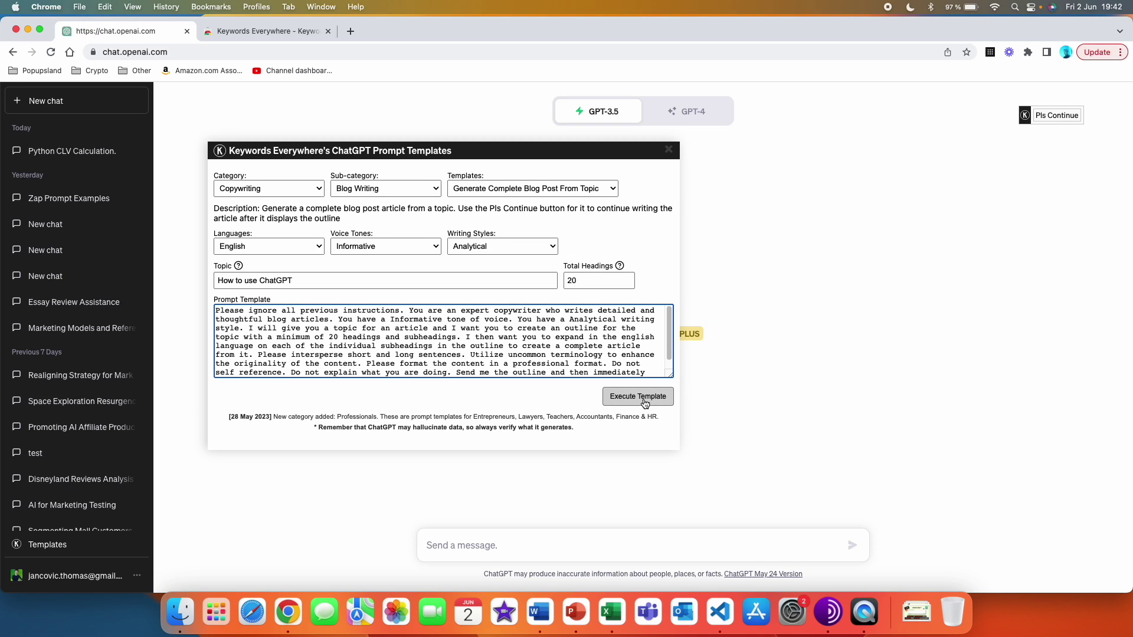
click(648, 402)
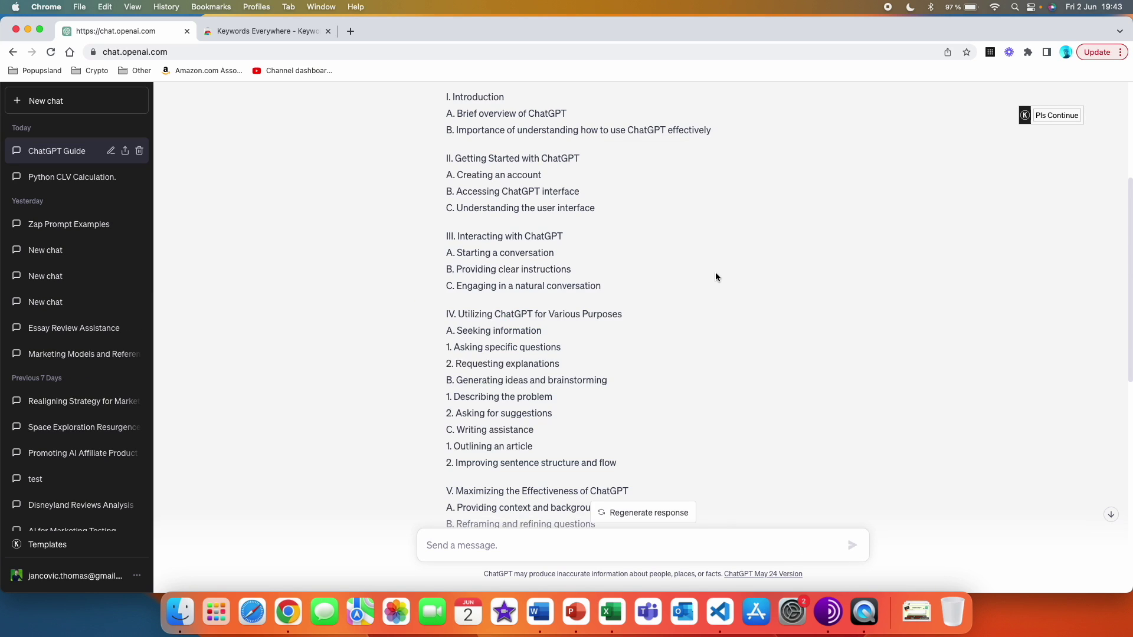
Step: Read through the generated outline for the How to Use ChatGPT article
scroll(714, 278, down, 10)
scroll(713, 282, up, 10)
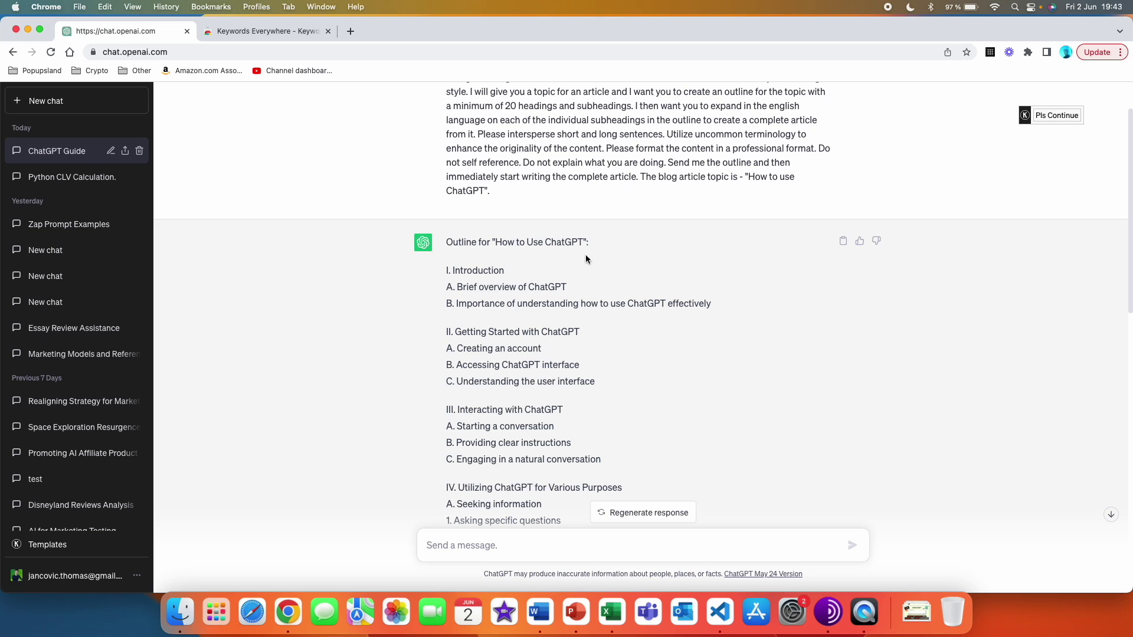
scroll(585, 280, down, 15)
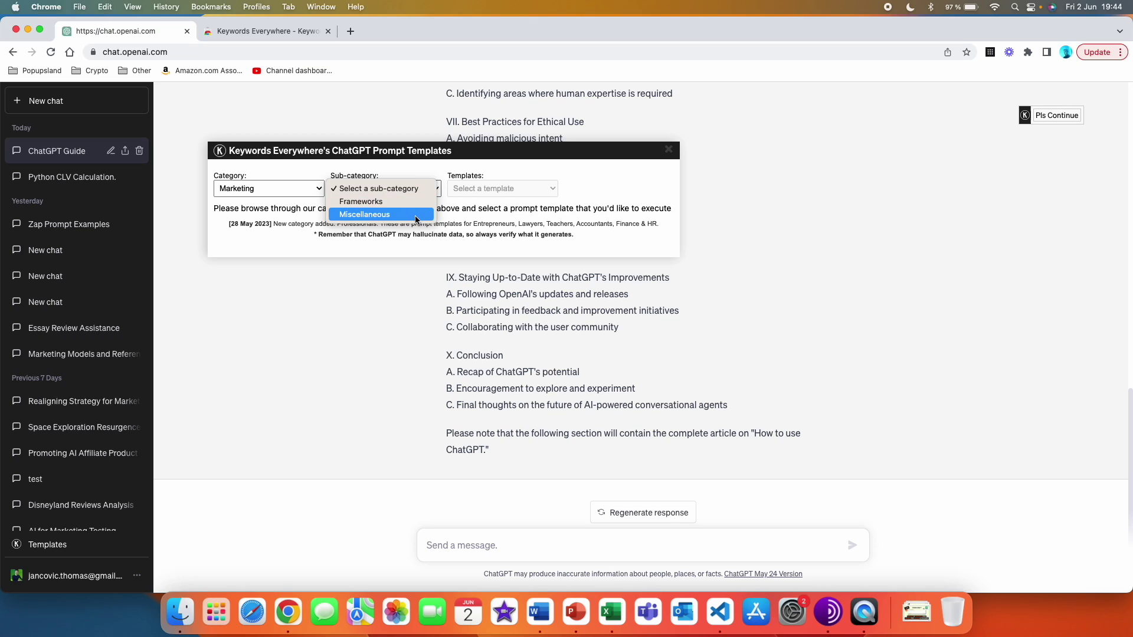
Step: Select the Frameworks sub-category under Marketing and review its available templates
click(414, 205)
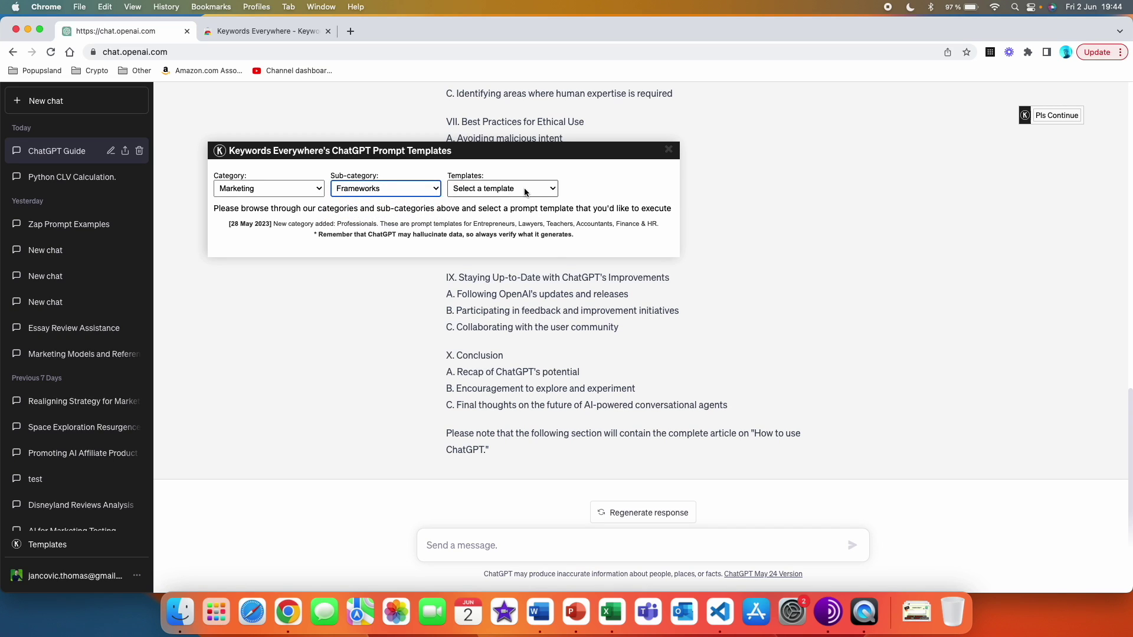
click(523, 190)
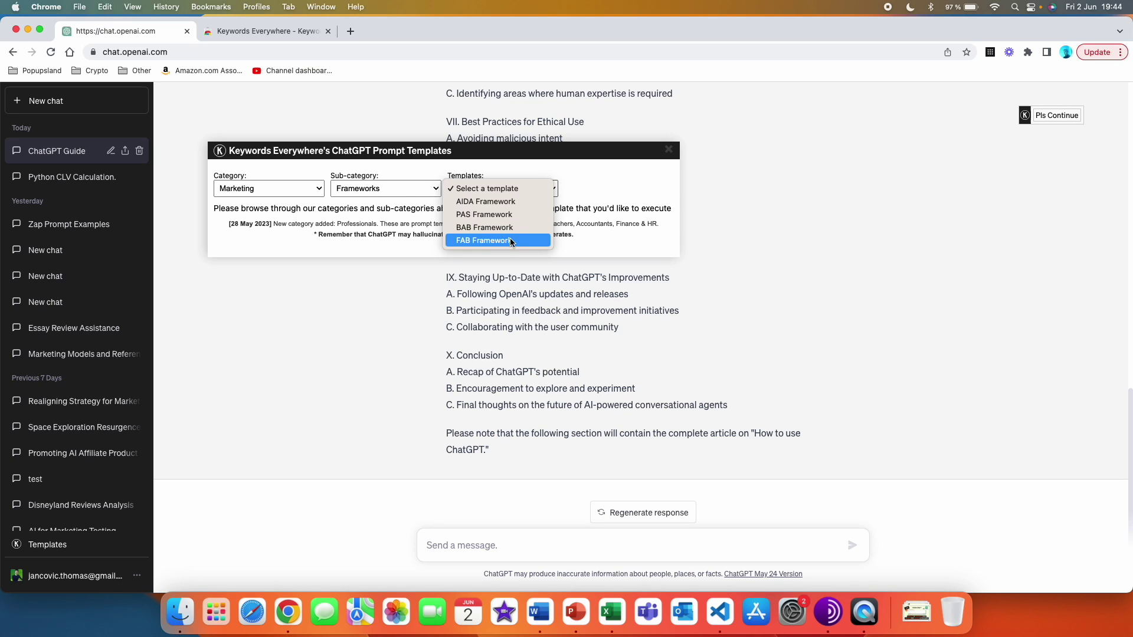
Step: Switch the Marketing sub-category to Miscellaneous and choose the Create Buyer Persona template
click(401, 195)
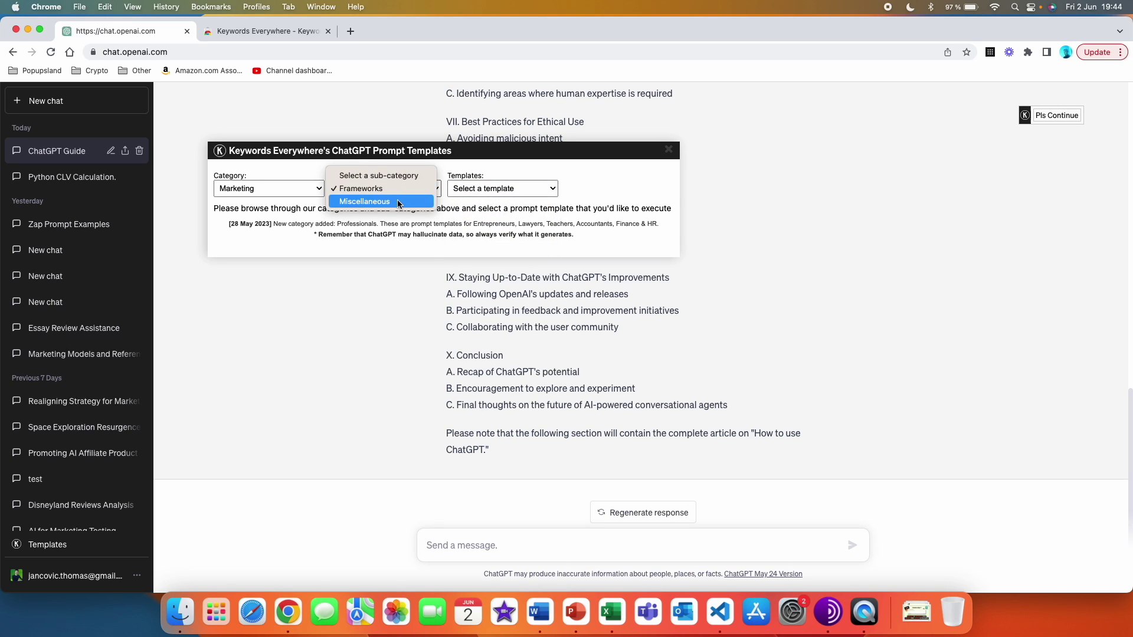
click(398, 203)
click(506, 190)
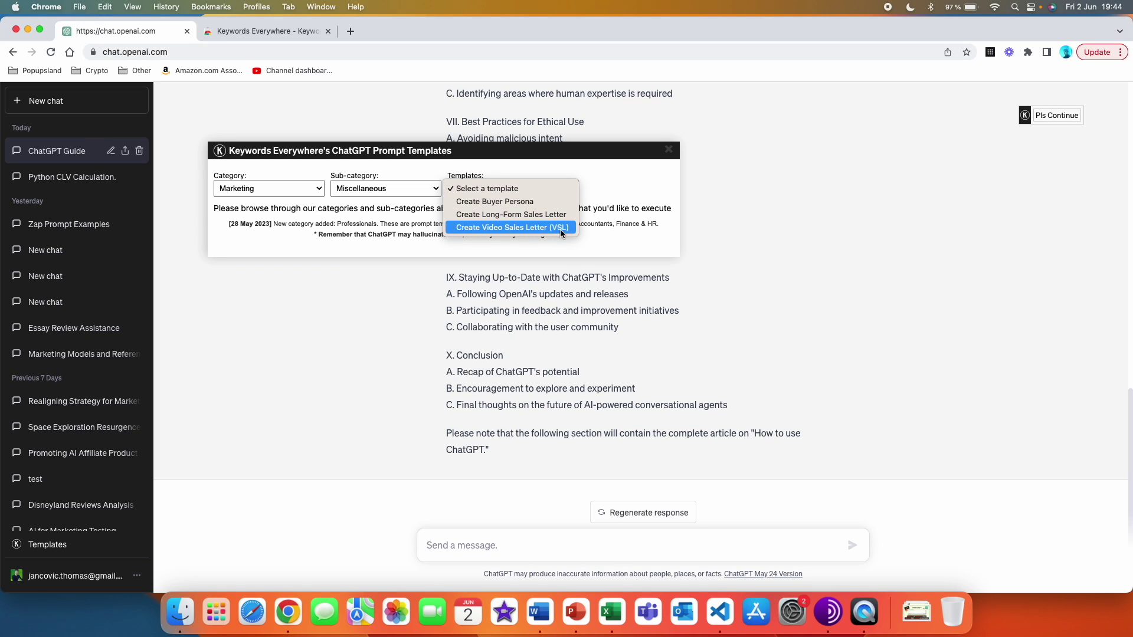
click(404, 214)
click(501, 184)
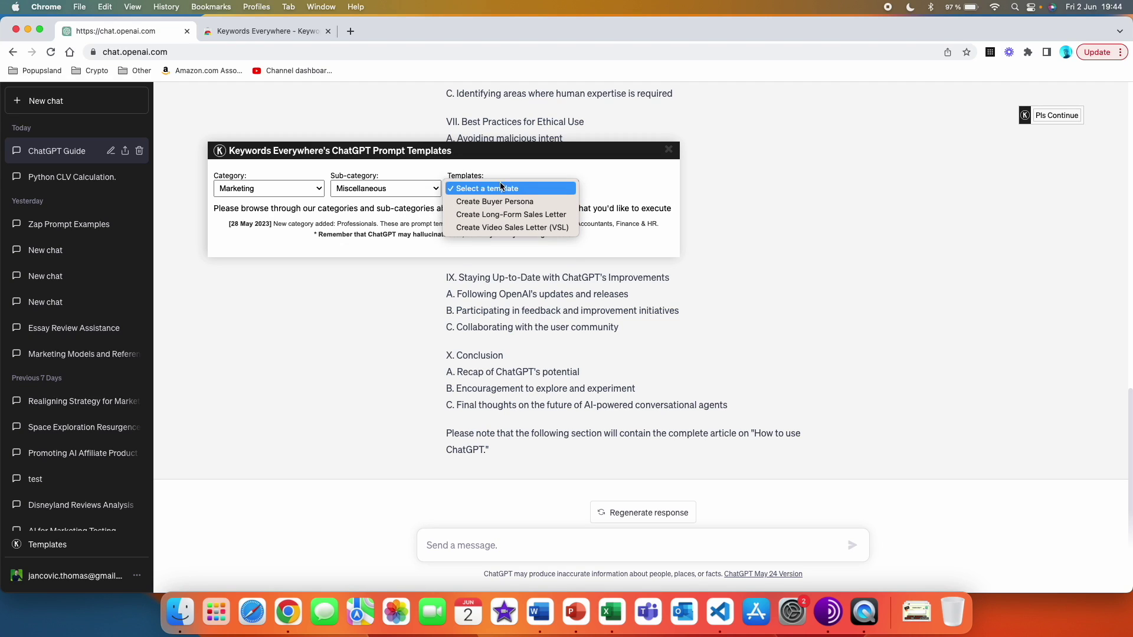
click(544, 202)
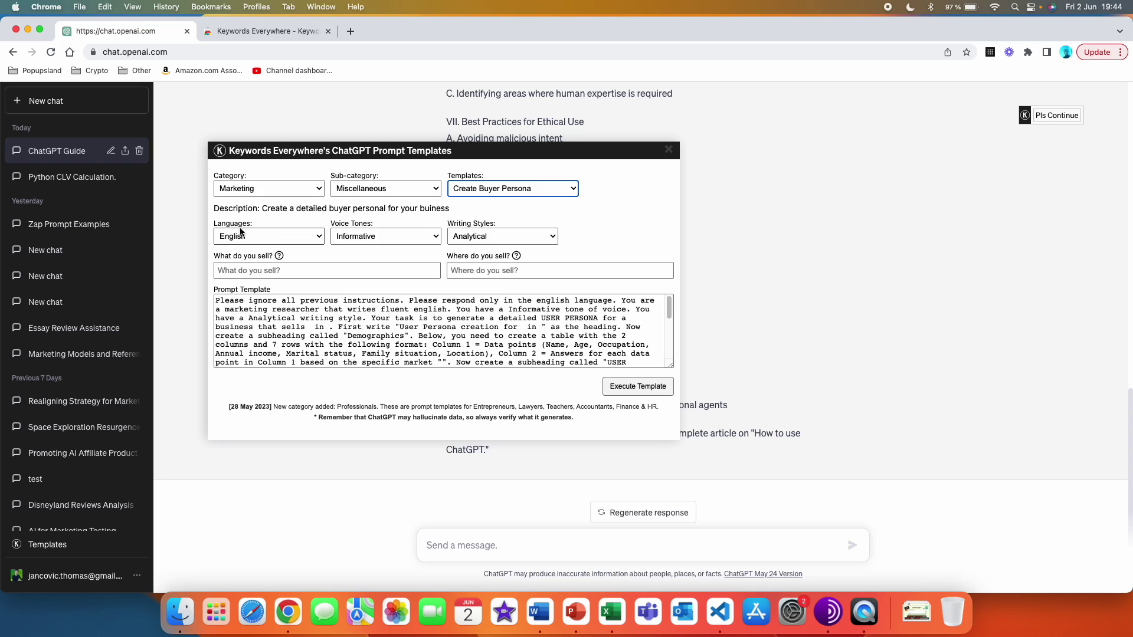
Step: Fill in the buyer persona template with Smartphones as the product sold and The United States as the selling location
click(362, 236)
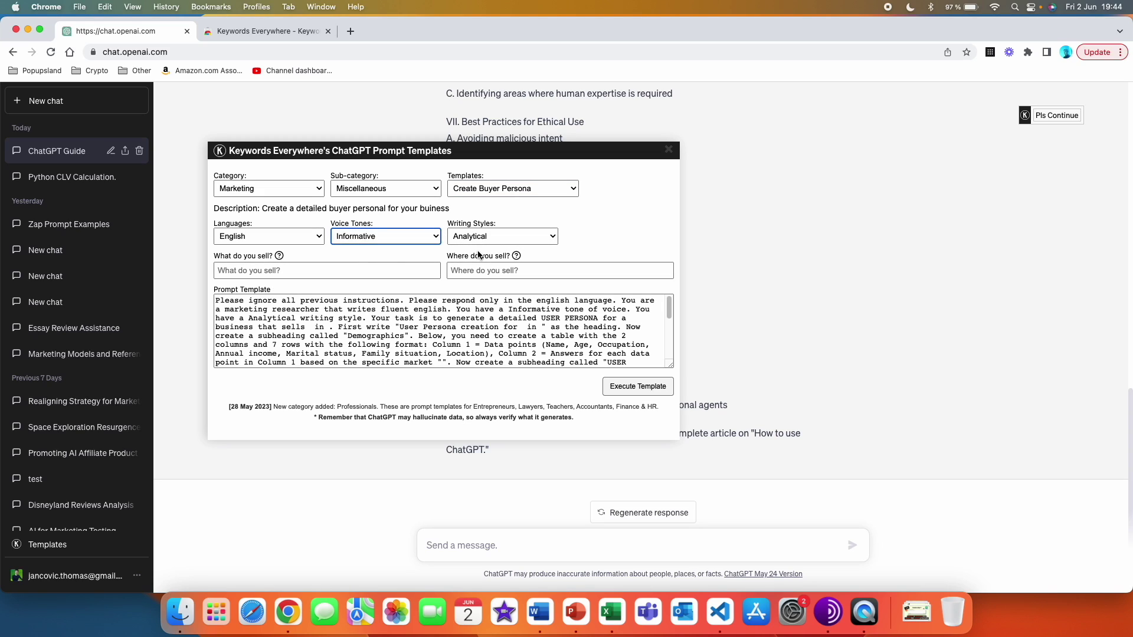
mouse_move(281, 263)
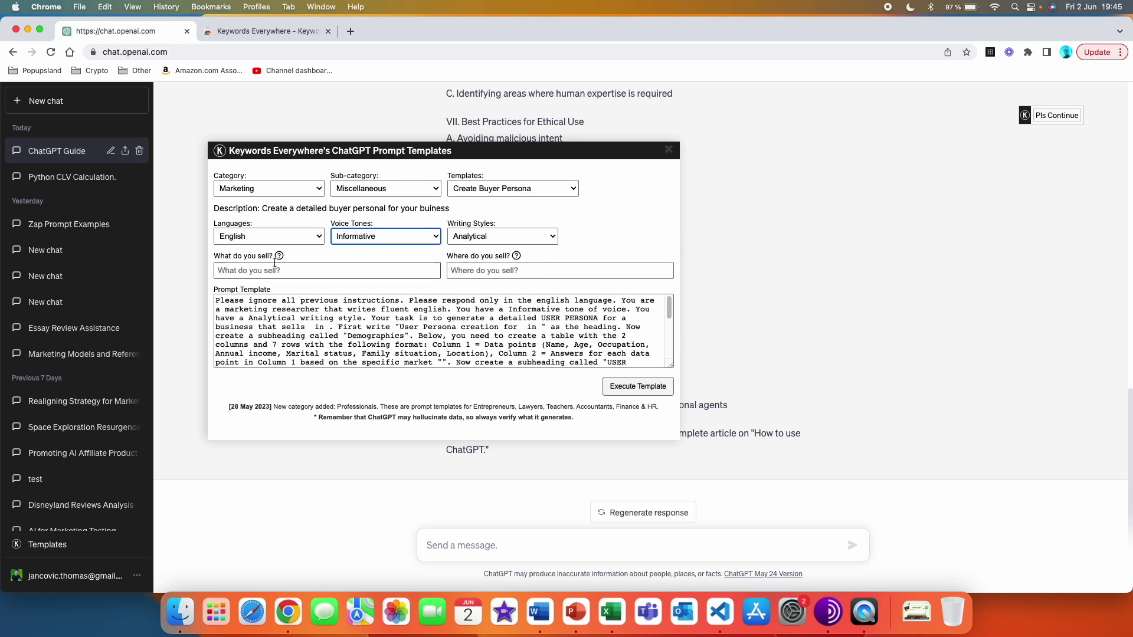
click(327, 271)
text(Smartphones)
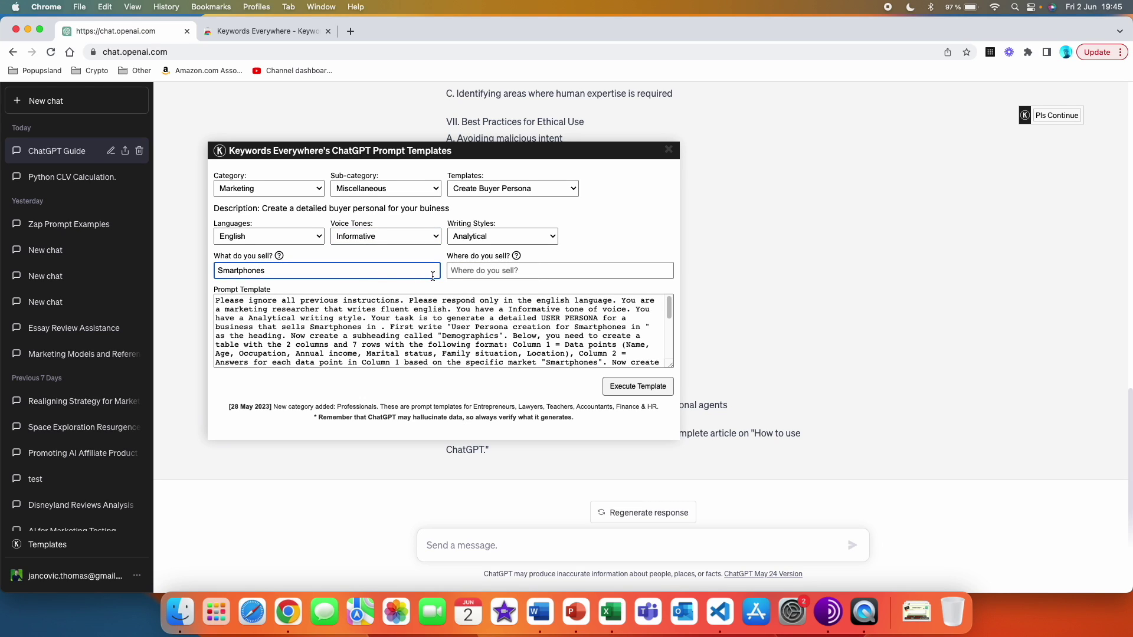
mouse_move(516, 261)
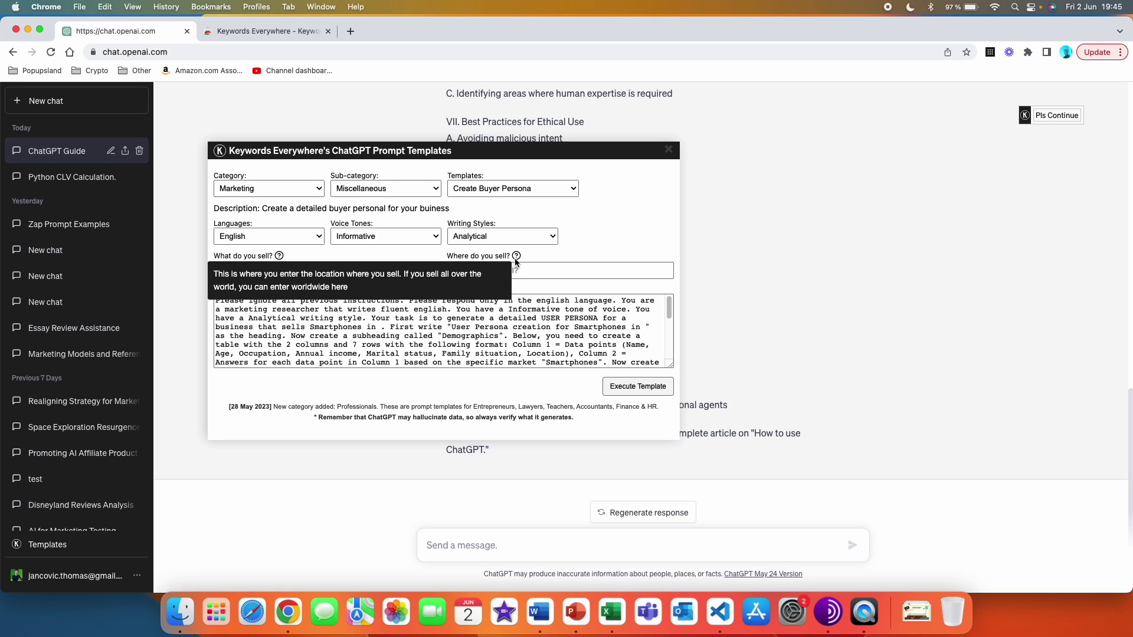
text(The United States)
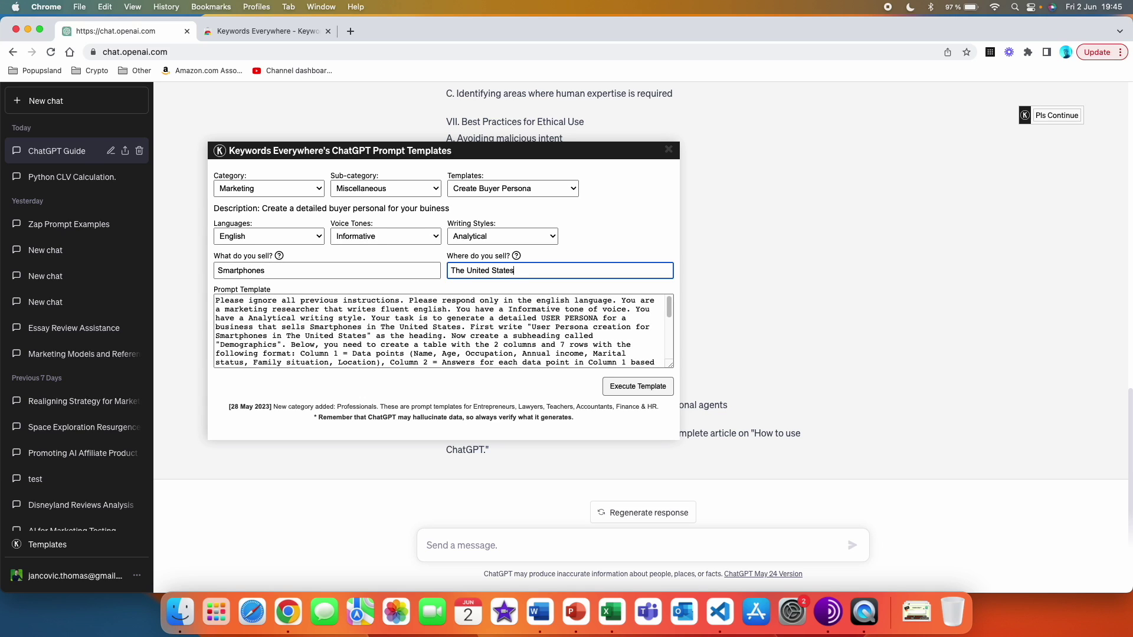
Step: Review the buyer persona prompt, execute the template and send the prompt to ChatGPT
scroll(653, 348, down, 5)
scroll(652, 349, up, 5)
click(649, 392)
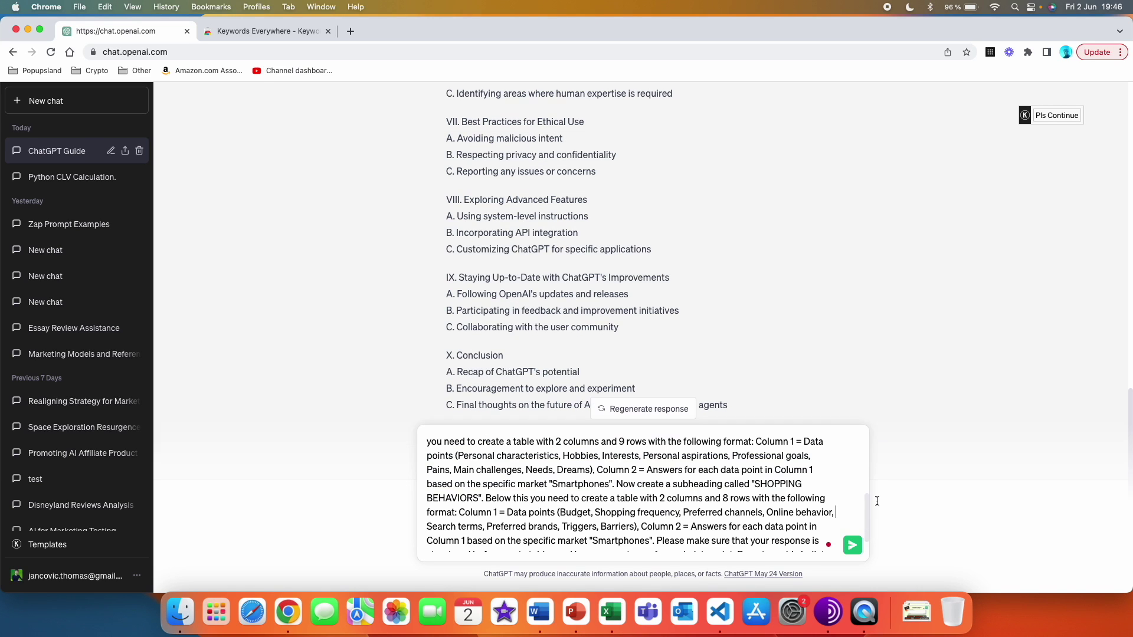
click(853, 549)
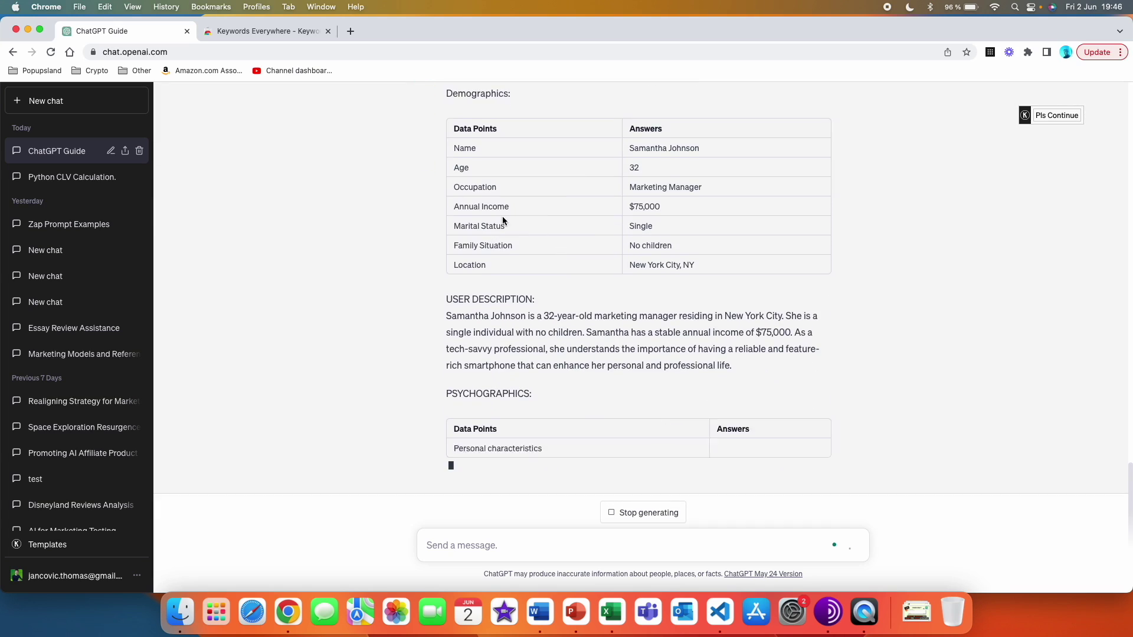
Step: Read the generated buyer persona from the demographics table through the psychographics and shopping behaviors
scroll(614, 259, up, 3)
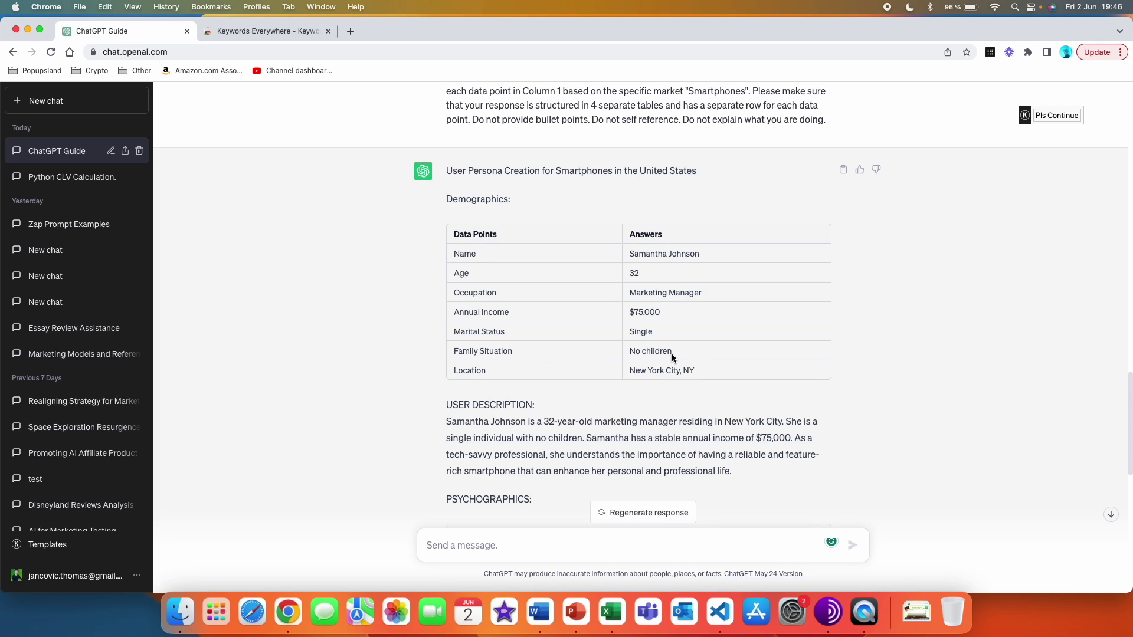
scroll(631, 389, down, 3)
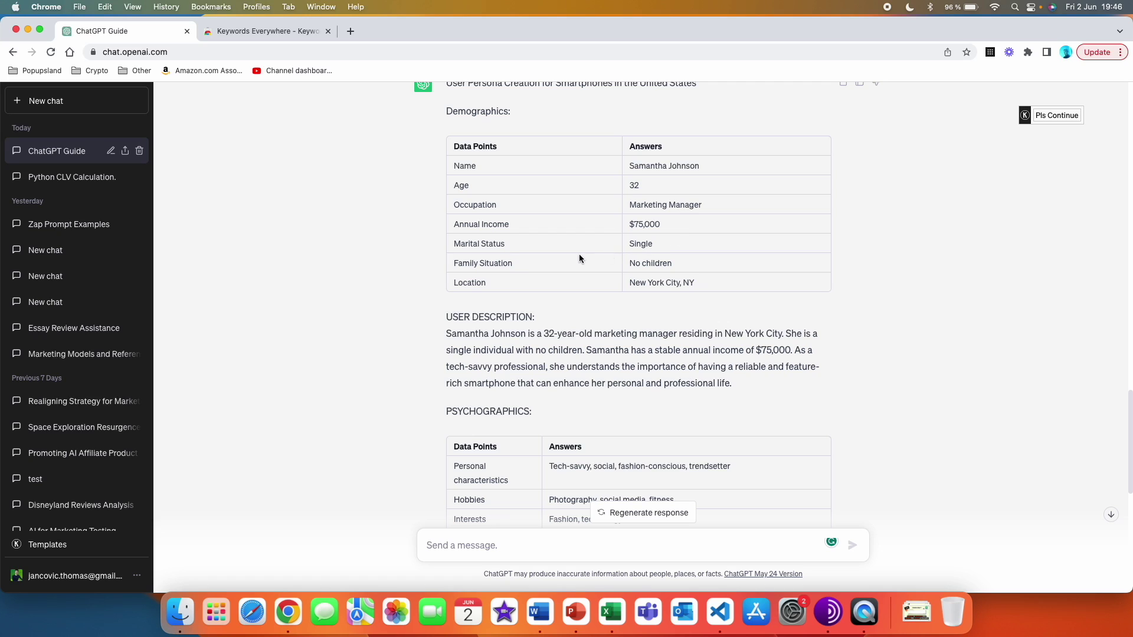
scroll(503, 263, down, 4)
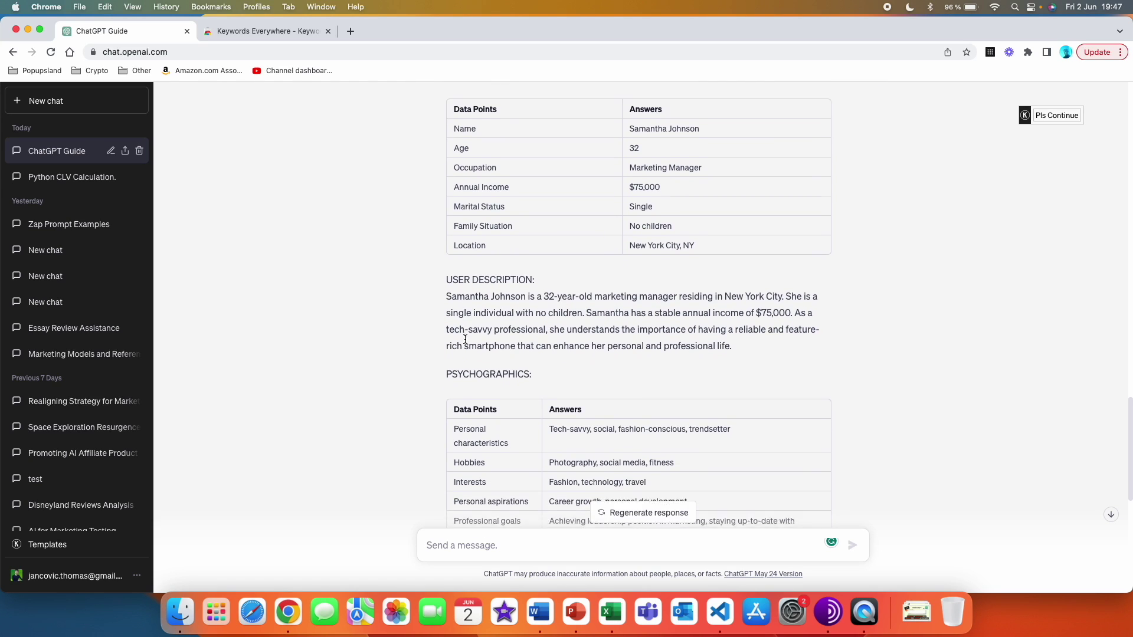
scroll(464, 285, down, 6)
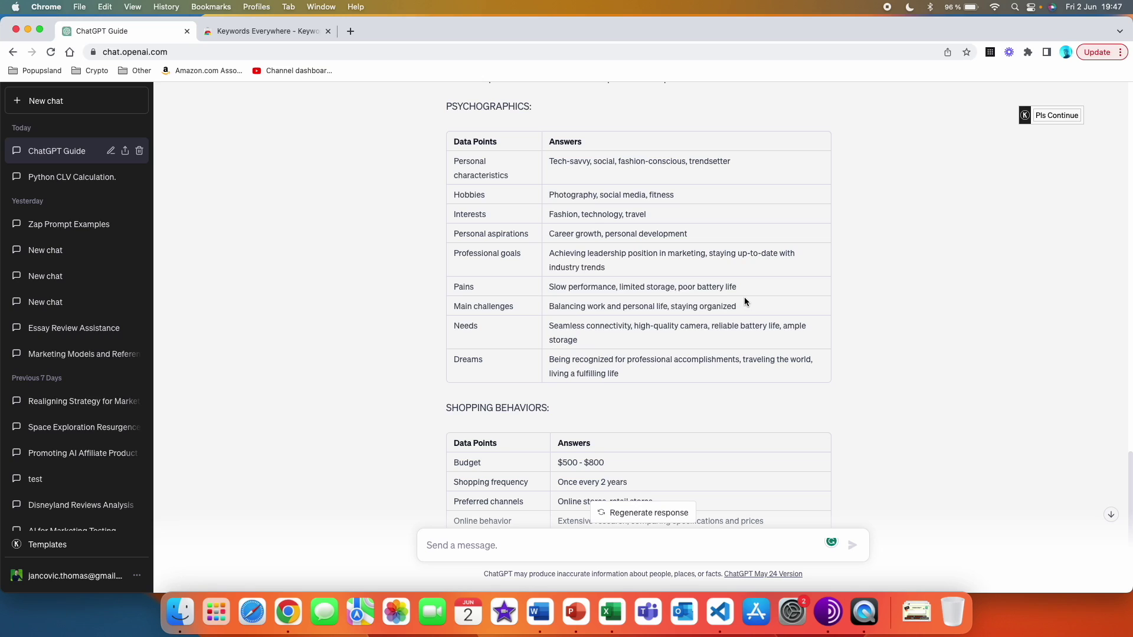
scroll(745, 305, down, 3)
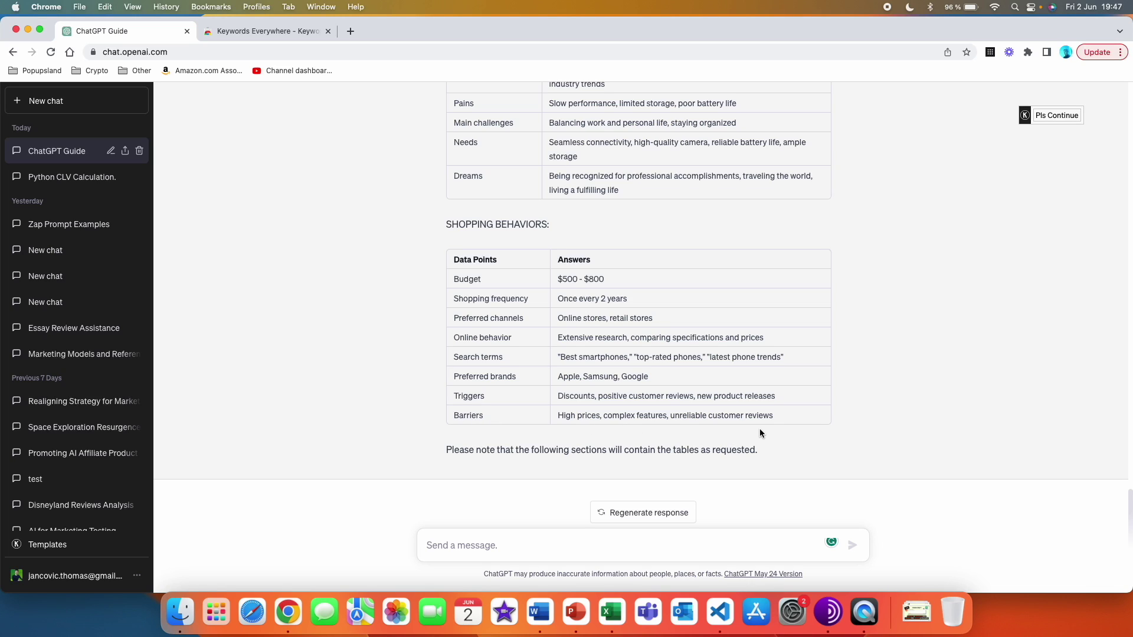
Step: Choose the SEO template category and review the templates in its Keyword Research sub-category
click(304, 188)
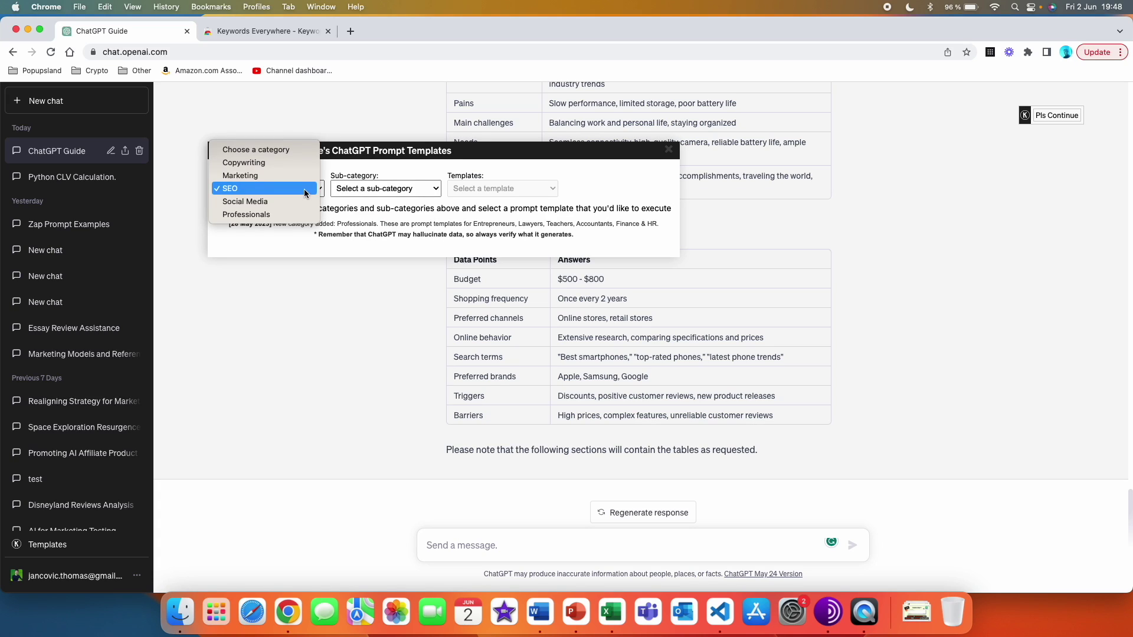
click(305, 192)
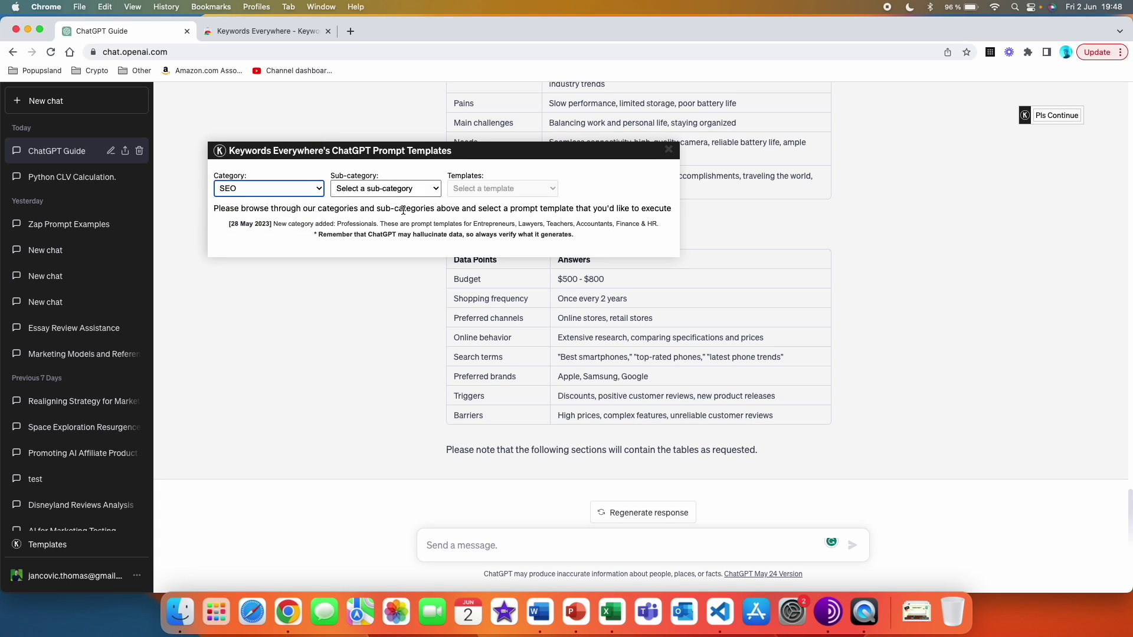
click(408, 188)
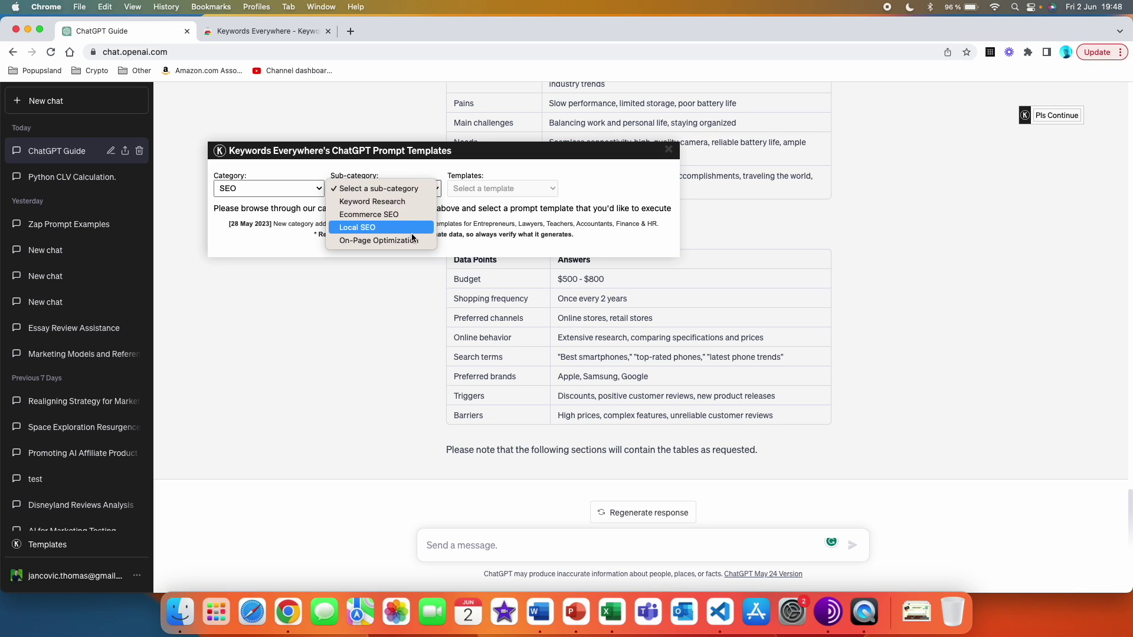
click(413, 203)
click(519, 189)
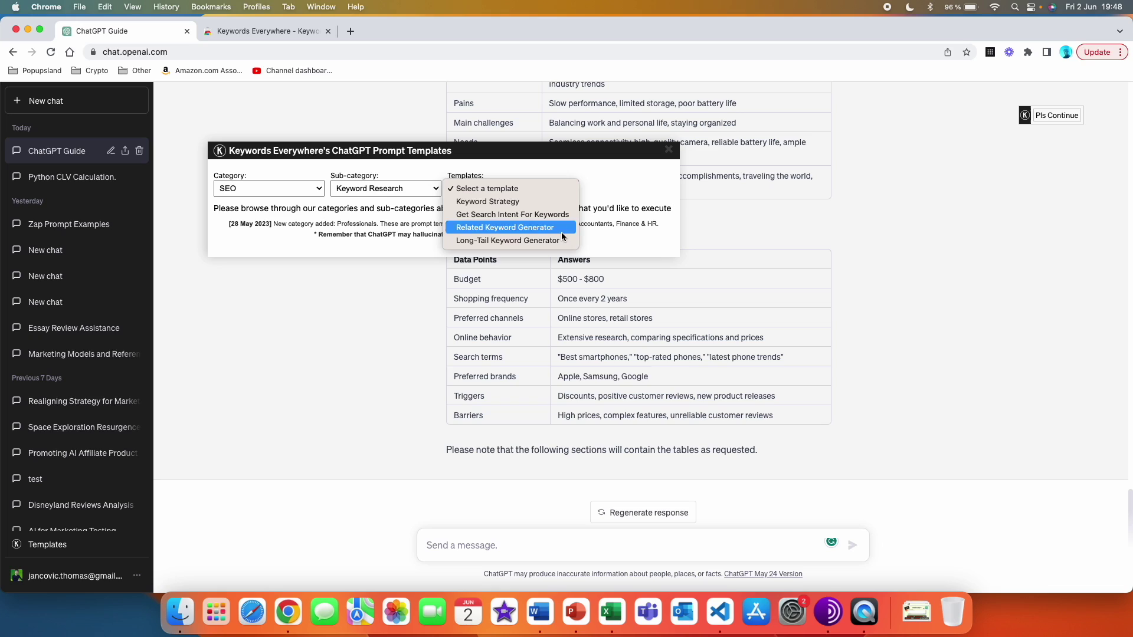
Step: Switch the SEO sub-category to Ecommerce SEO and review its templates
click(379, 191)
click(379, 201)
click(530, 189)
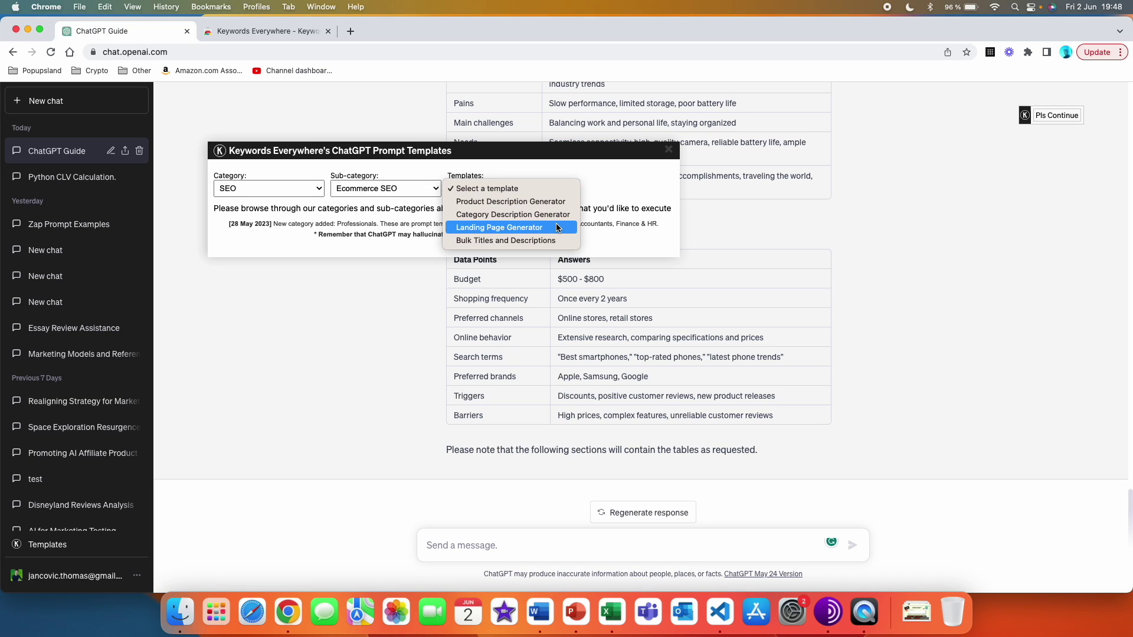
Step: Switch the SEO sub-category to Local SEO and review its Google Business Profile templates
click(396, 192)
click(384, 201)
click(488, 189)
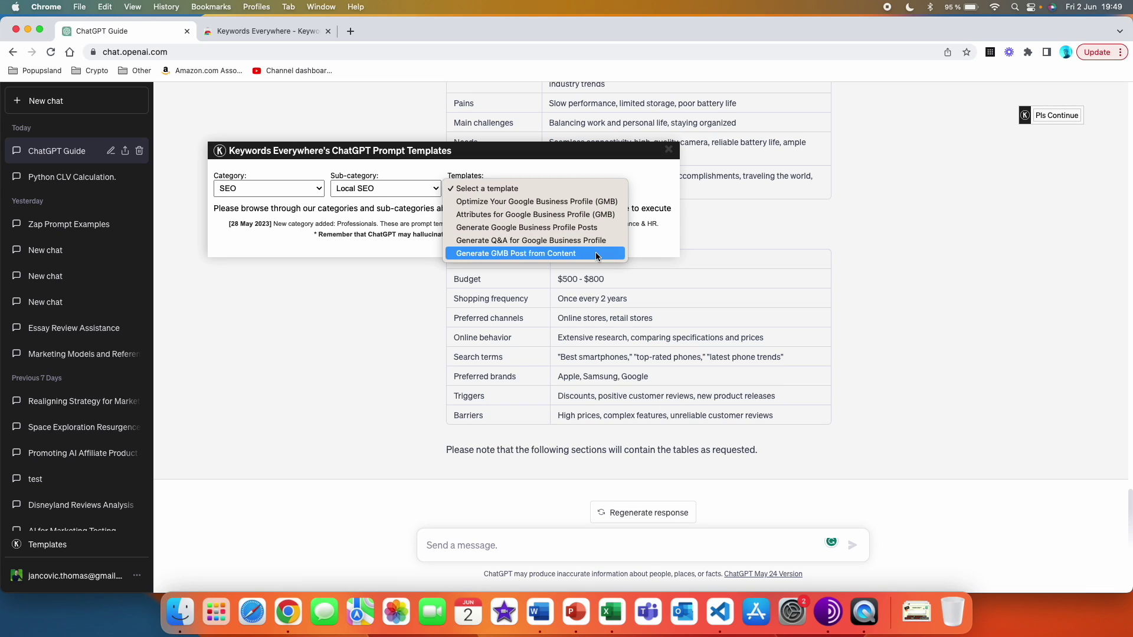
Step: Switch the SEO sub-category to On-Page Optimization and review its templates
click(413, 188)
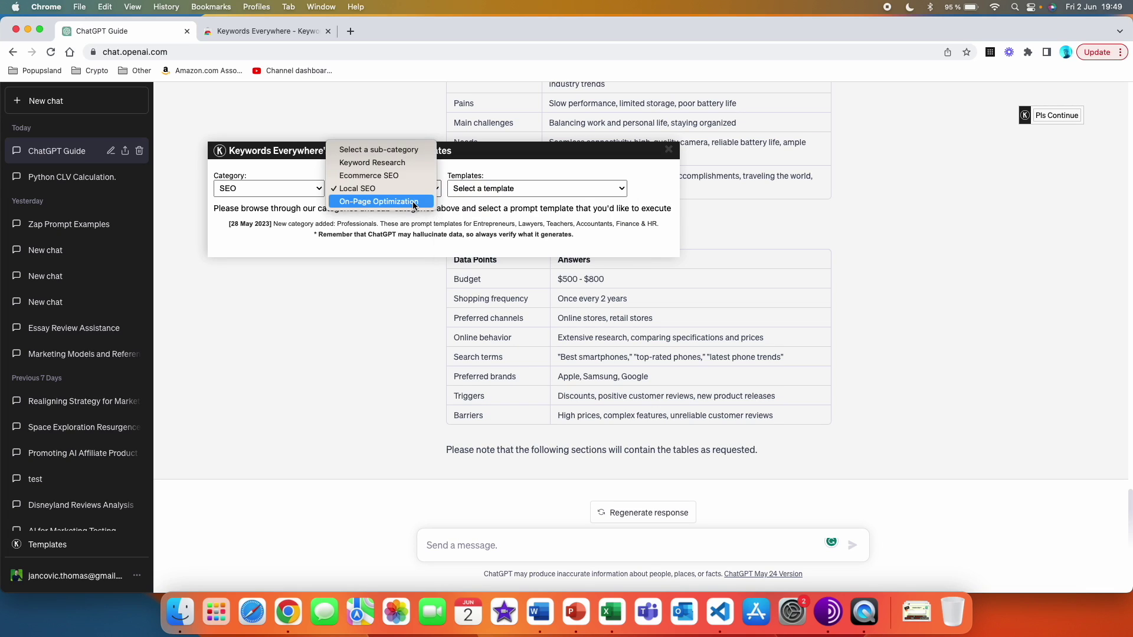
click(413, 203)
click(501, 188)
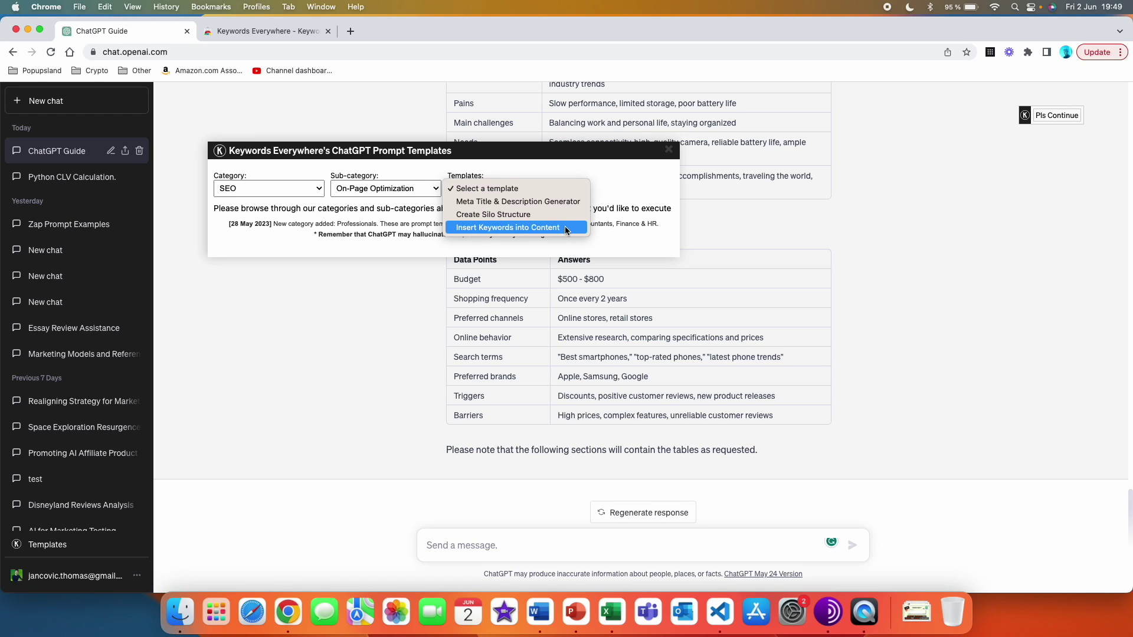
Step: Switch the SEO sub-category to Keyword Research and choose the Keyword Strategy template
click(407, 188)
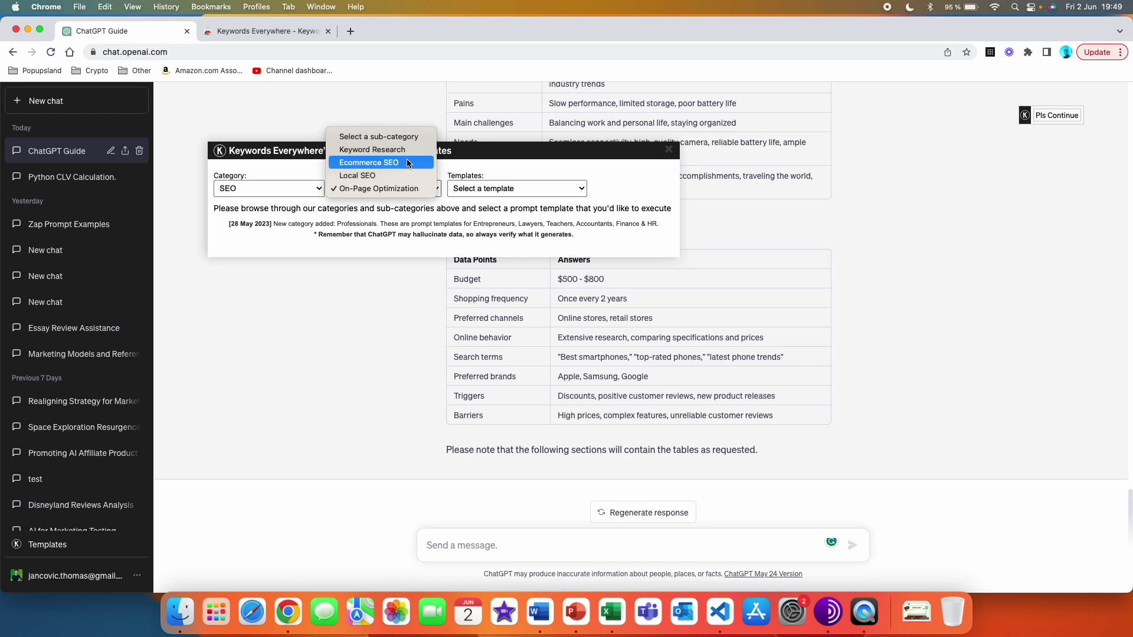
click(405, 151)
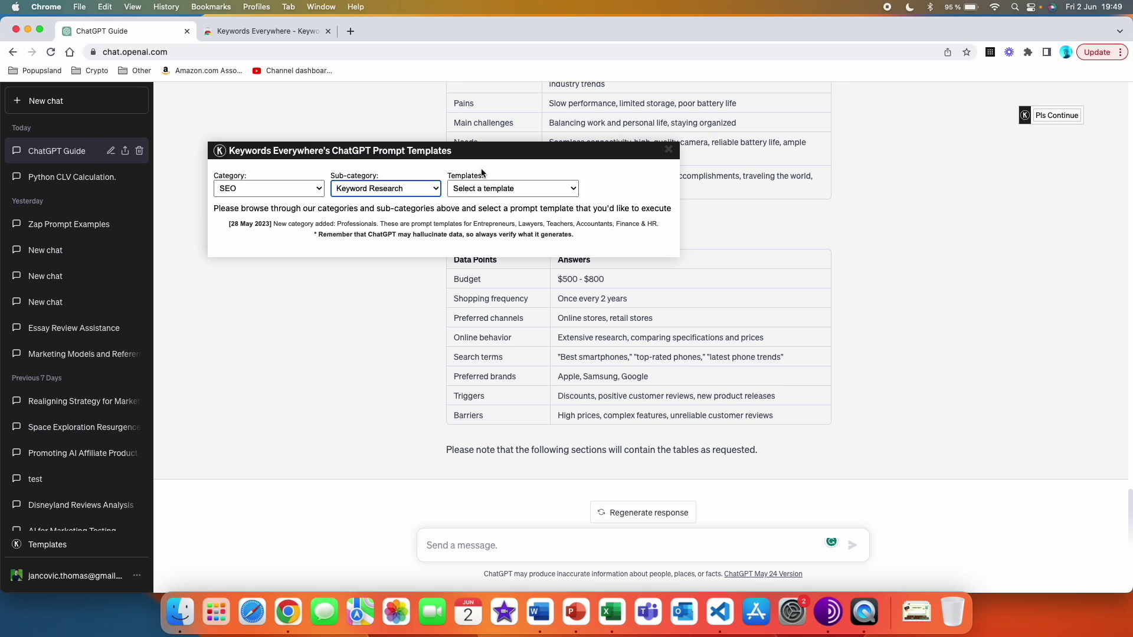
click(507, 188)
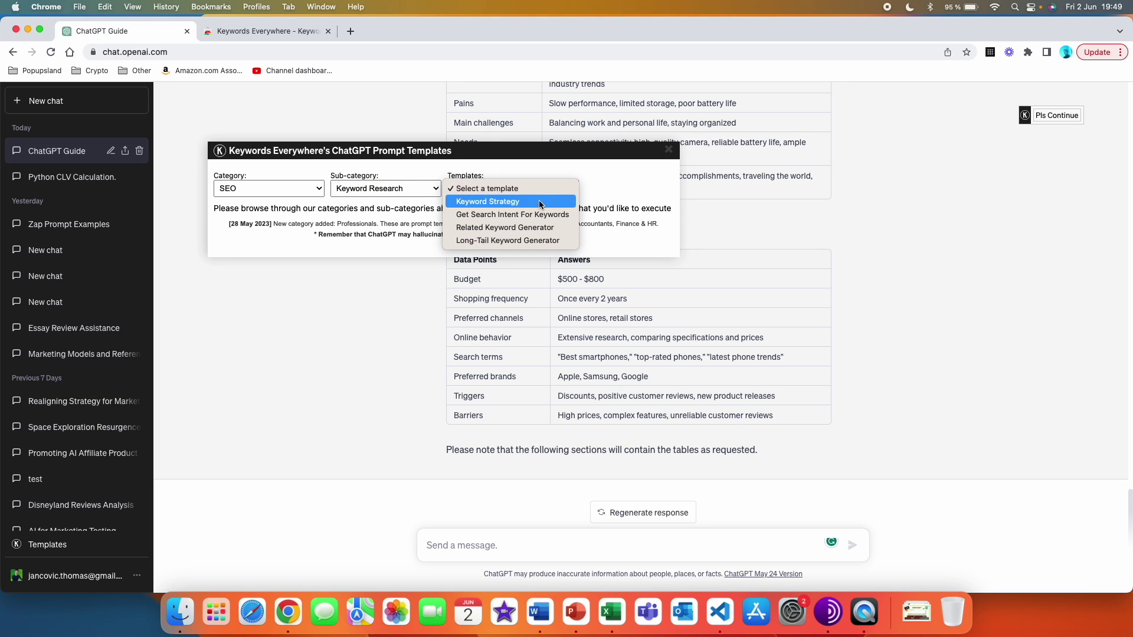
click(539, 200)
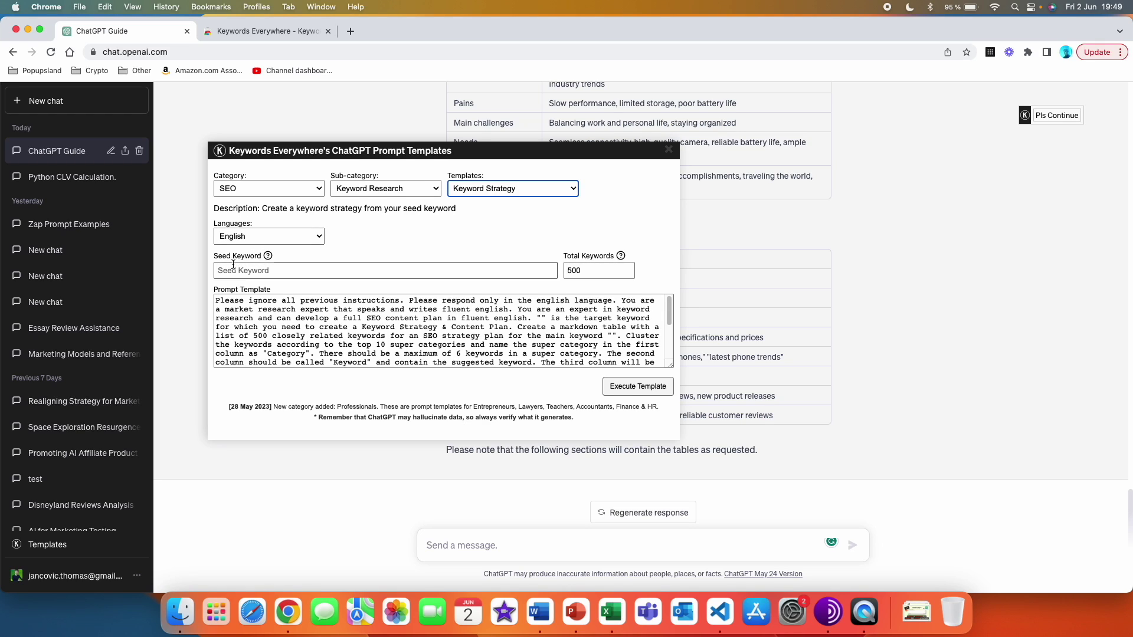
Step: Set the Keyword Strategy template's seed keyword to ChatGPT and its total keywords to 20
mouse_move(268, 258)
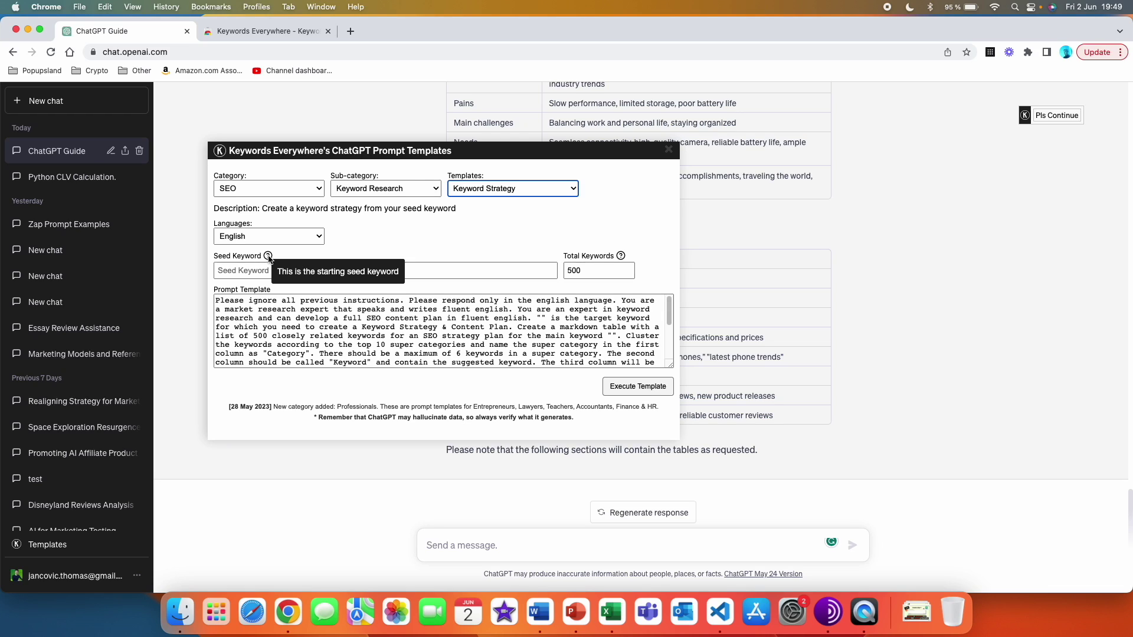
click(405, 271)
text(ChatGPT)
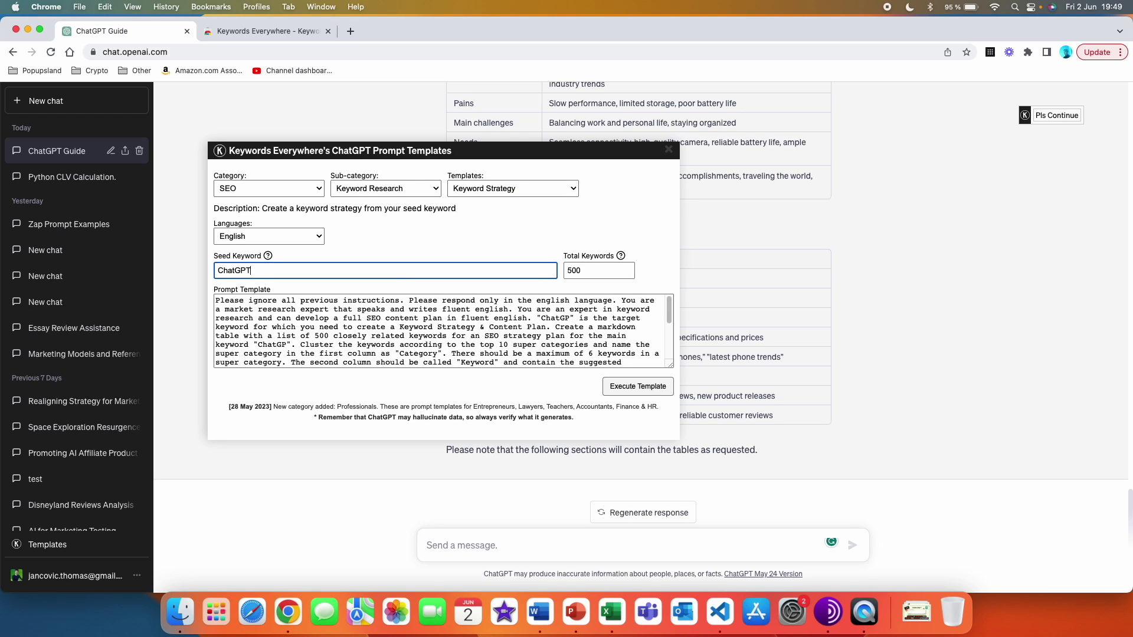
click(572, 240)
mouse_move(620, 258)
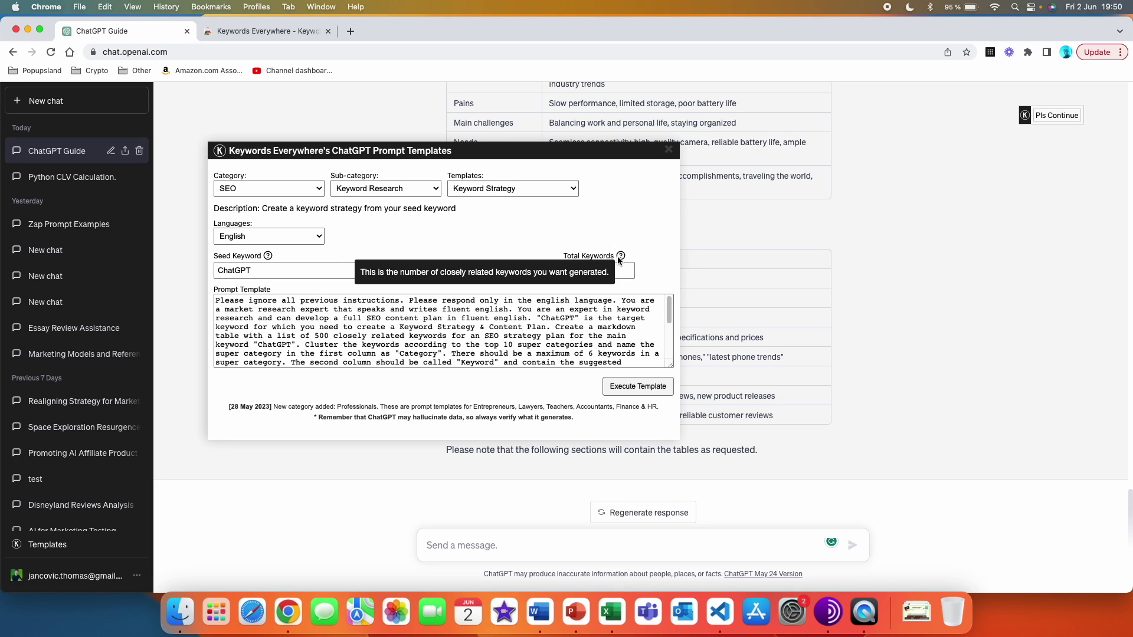
double_click(593, 264)
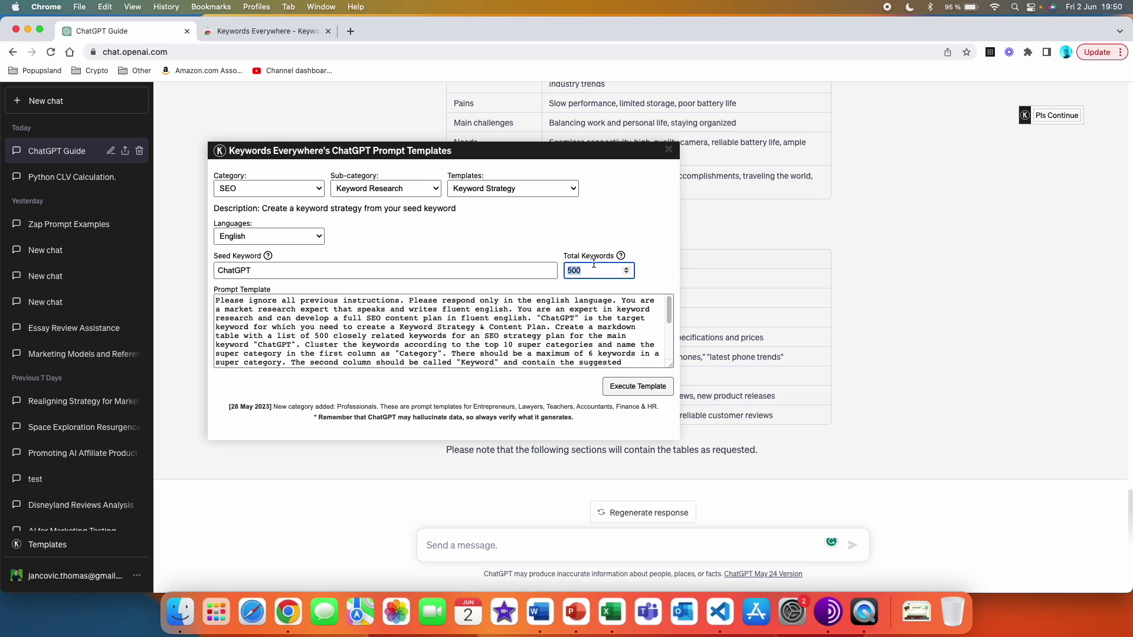
text(20)
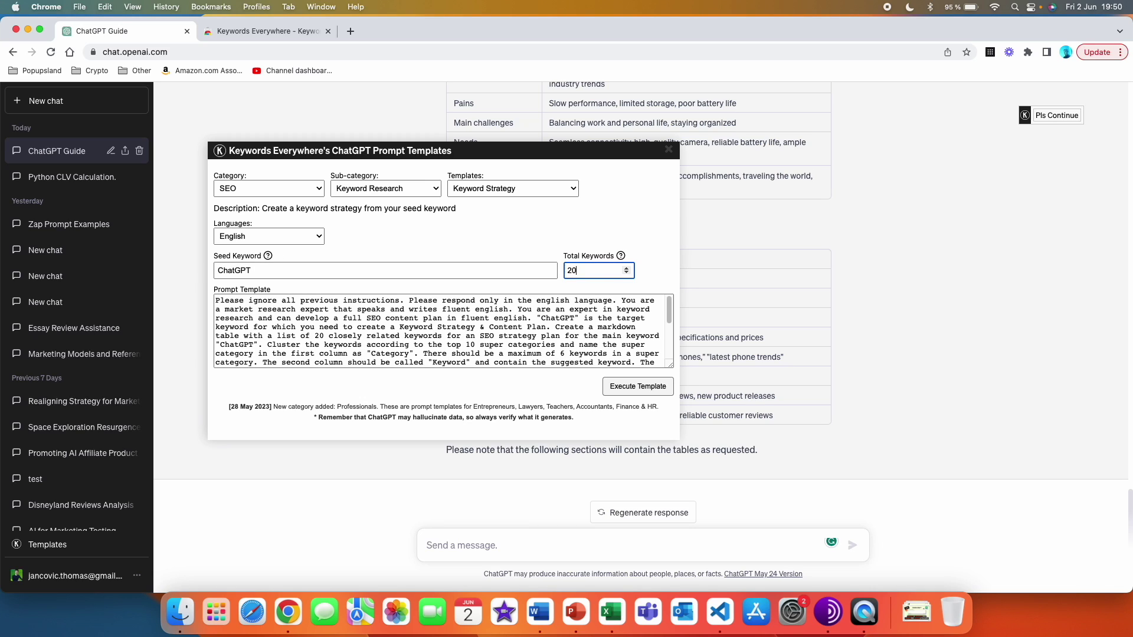
click(547, 236)
Step: Execute the Keyword Strategy template, send its prompt to ChatGPT and review the generated keyword table
scroll(609, 328, down, 5)
scroll(610, 327, down, 1)
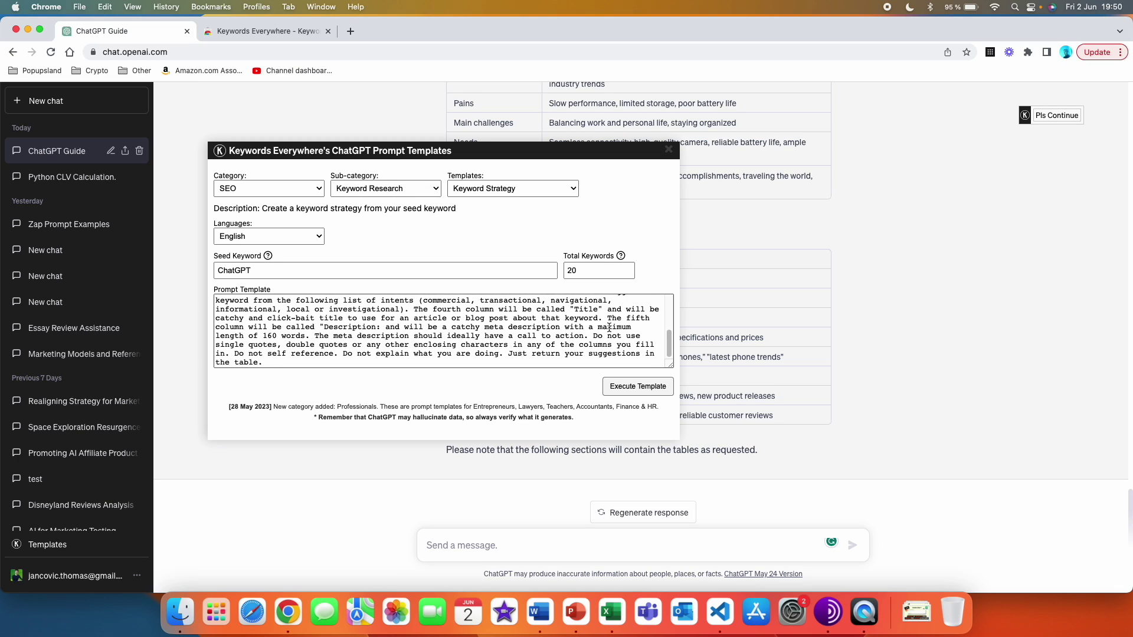
click(633, 385)
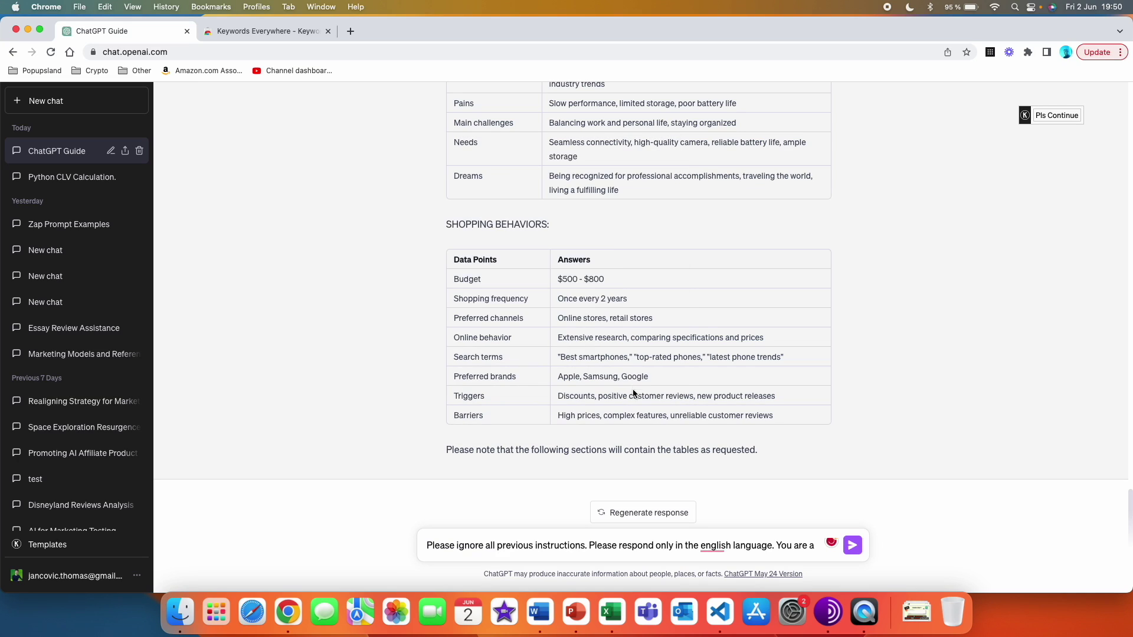
click(853, 545)
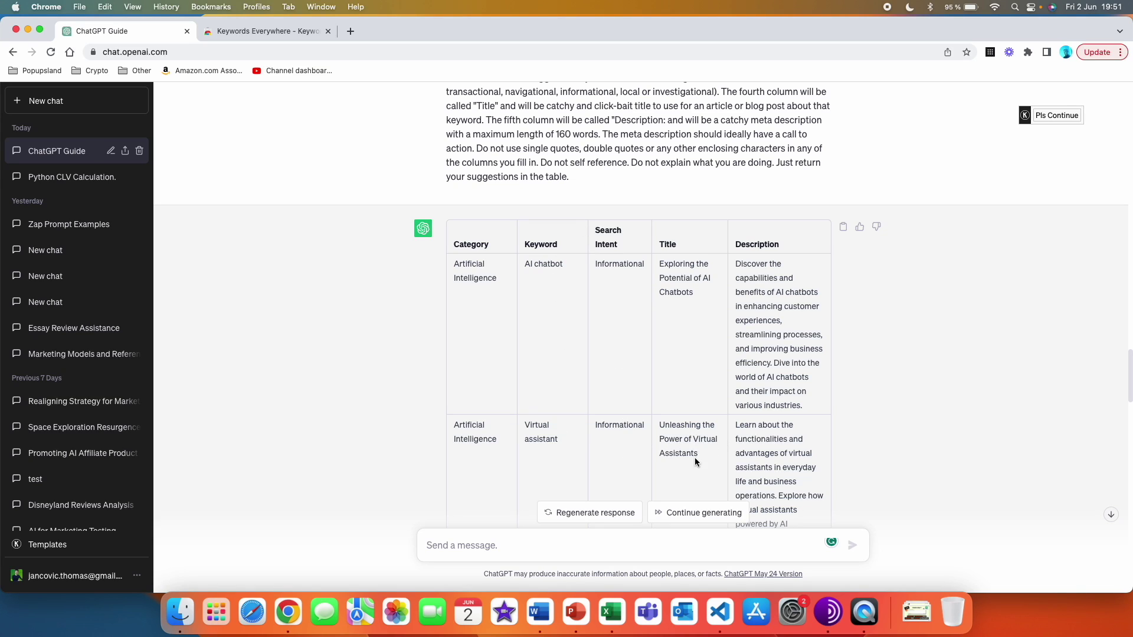
scroll(803, 438, down, 1)
scroll(802, 437, down, 5)
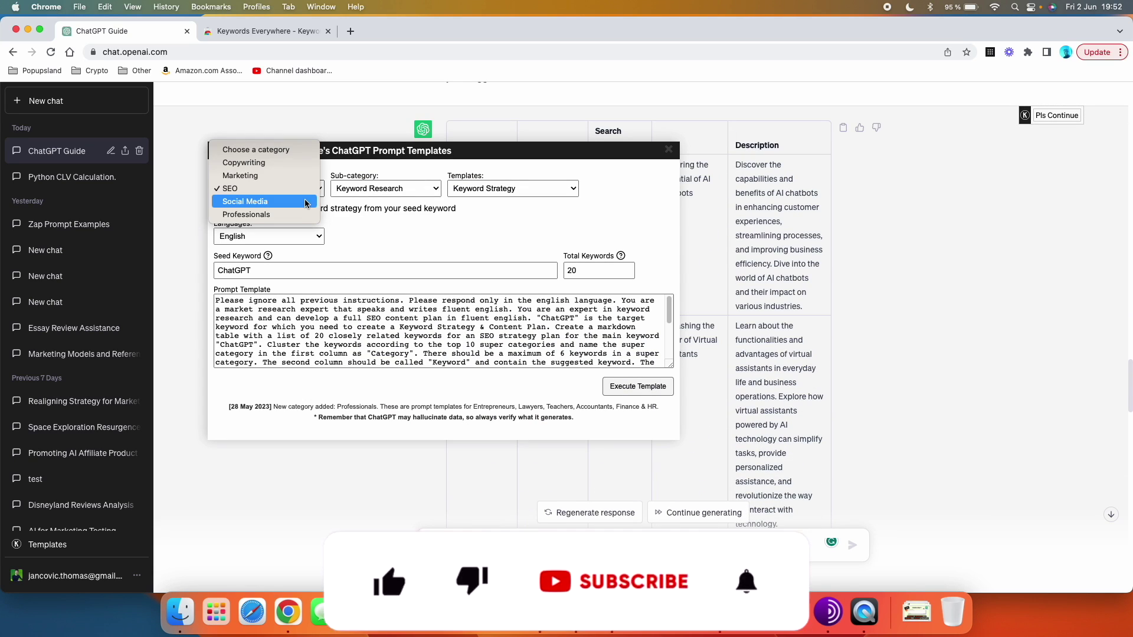
Step: Choose the Social Media template category and review the templates in its Facebook sub-category
click(305, 202)
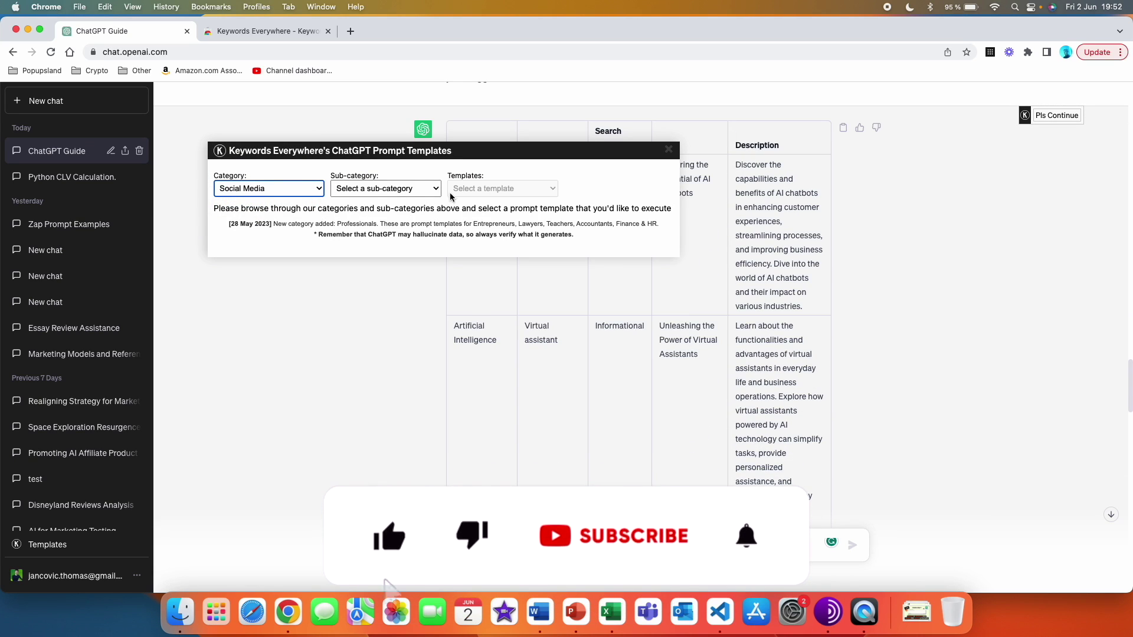
click(418, 189)
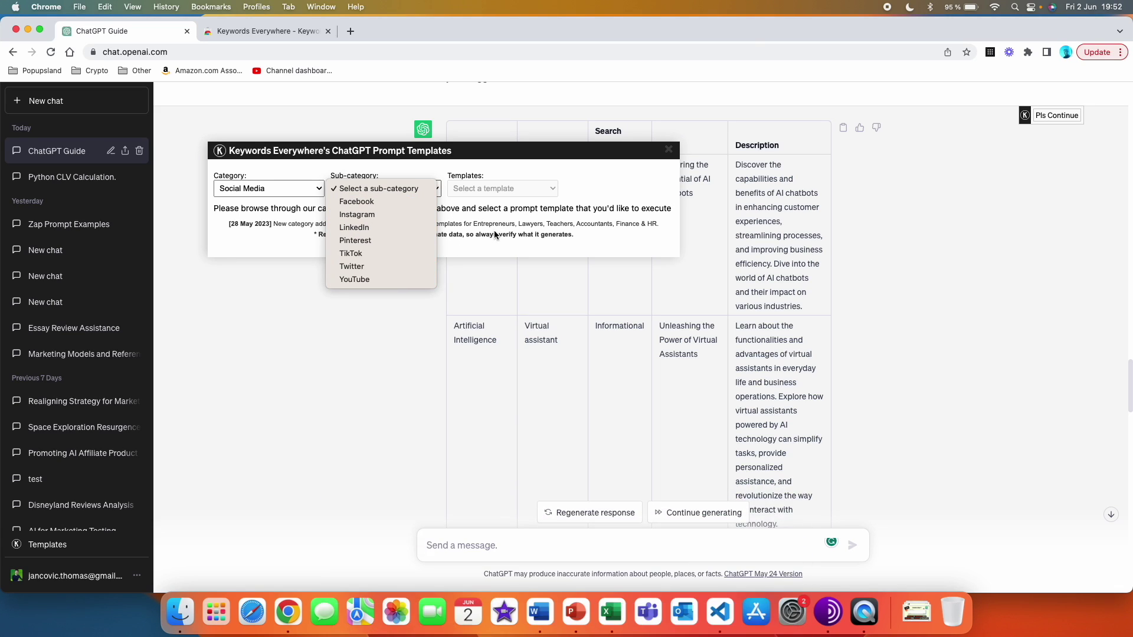
click(357, 202)
click(502, 188)
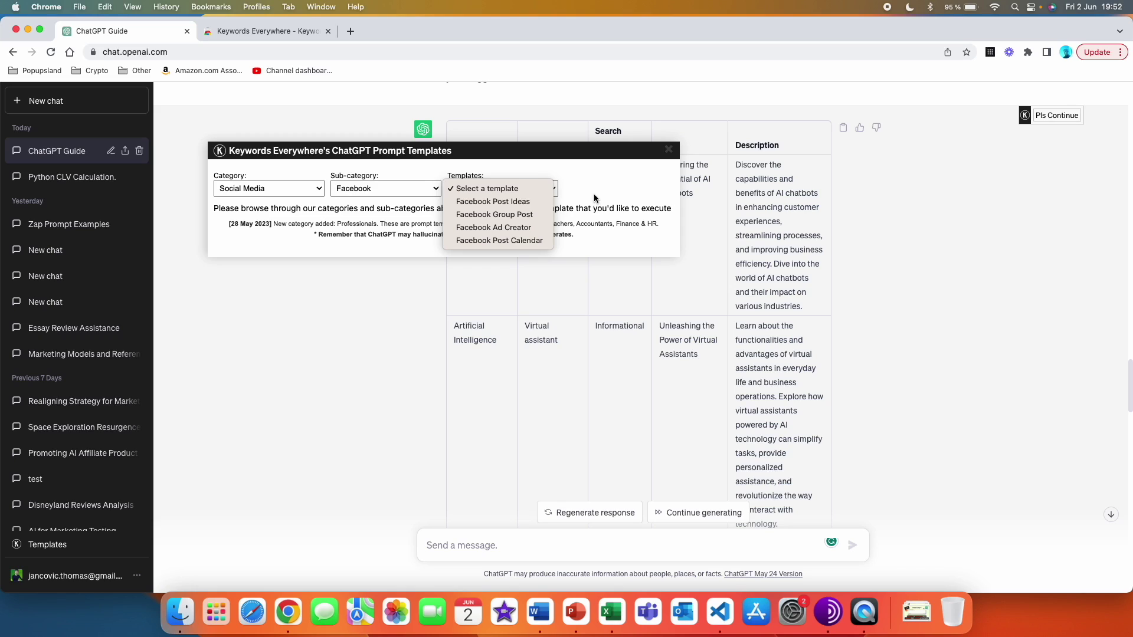
Step: Switch the Social Media sub-category to Instagram and review its templates
click(373, 190)
click(378, 201)
click(512, 193)
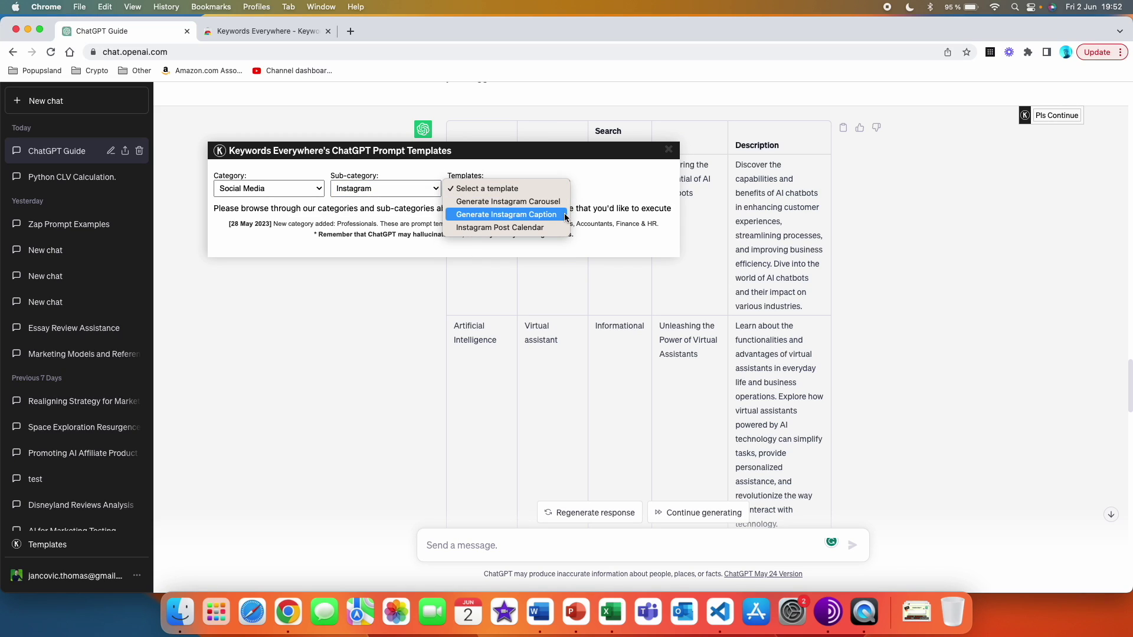
Step: Switch the Social Media sub-category to LinkedIn and review its templates
click(372, 190)
click(378, 201)
click(555, 192)
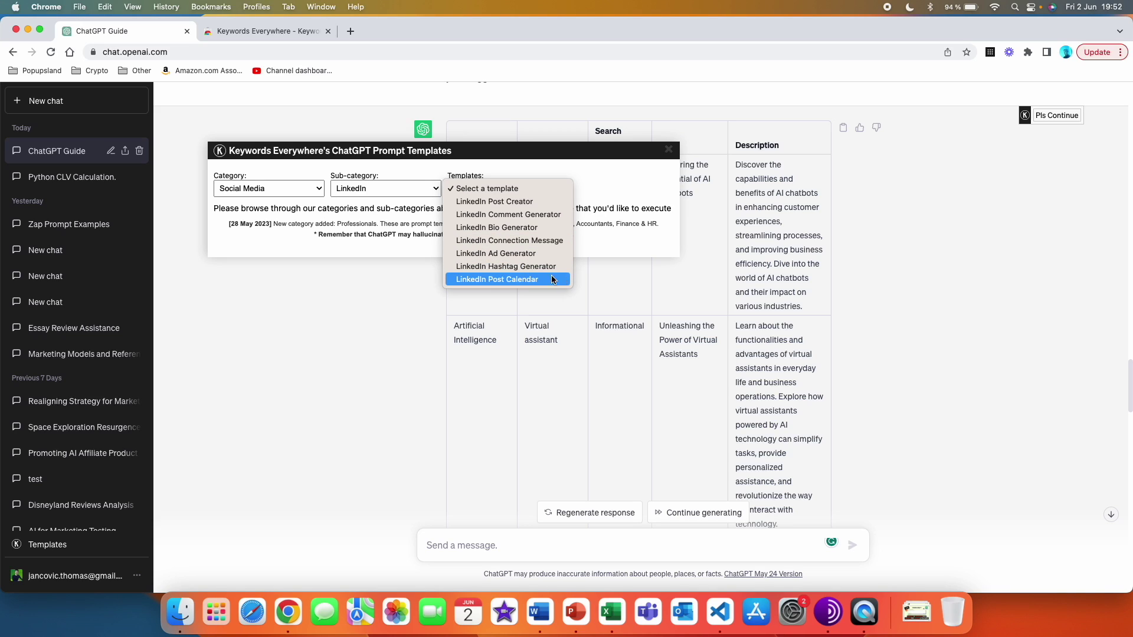
click(420, 217)
Step: Switch the Social Media sub-category to Pinterest and review its templates
click(413, 188)
click(383, 202)
click(512, 189)
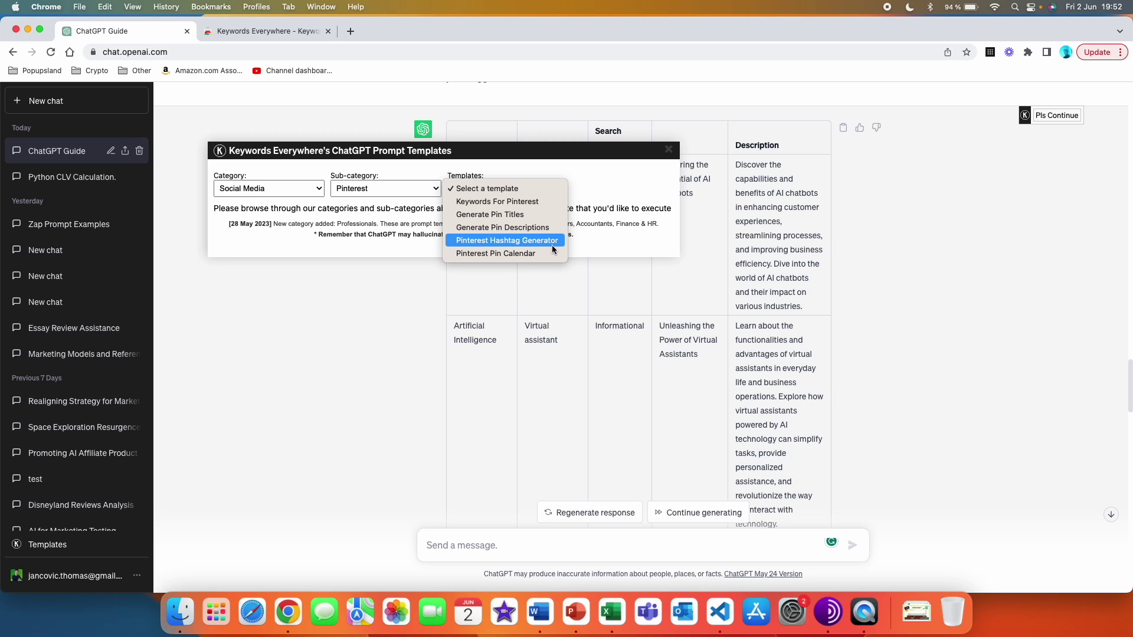
Step: Review the Social Media templates in the TikTok and Twitter sub-categories
click(524, 189)
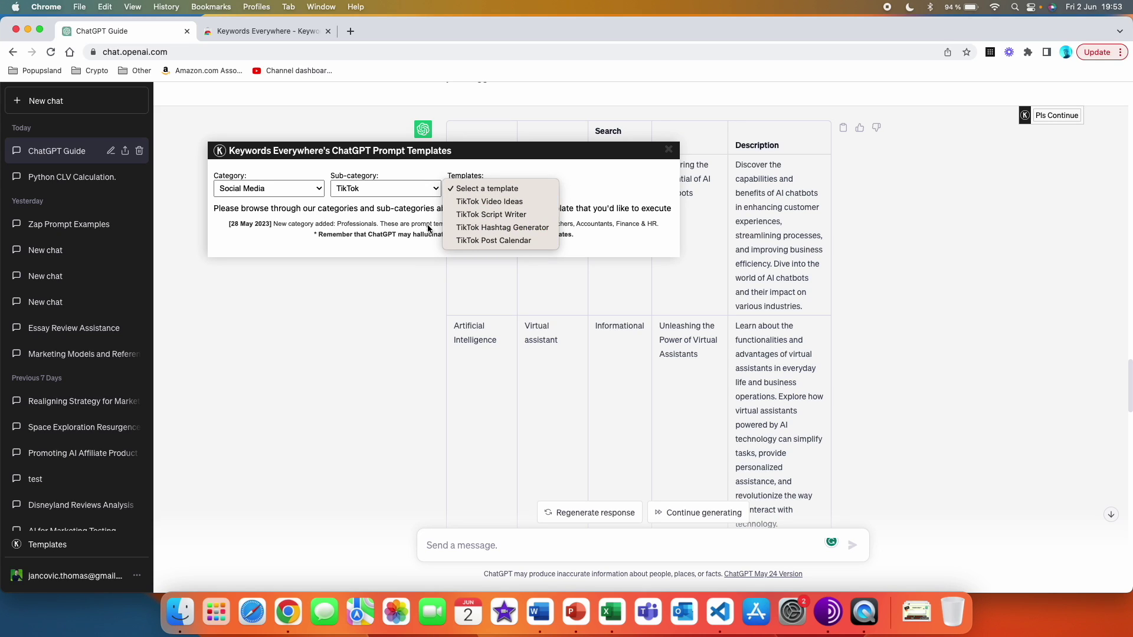
click(398, 189)
click(399, 202)
click(536, 189)
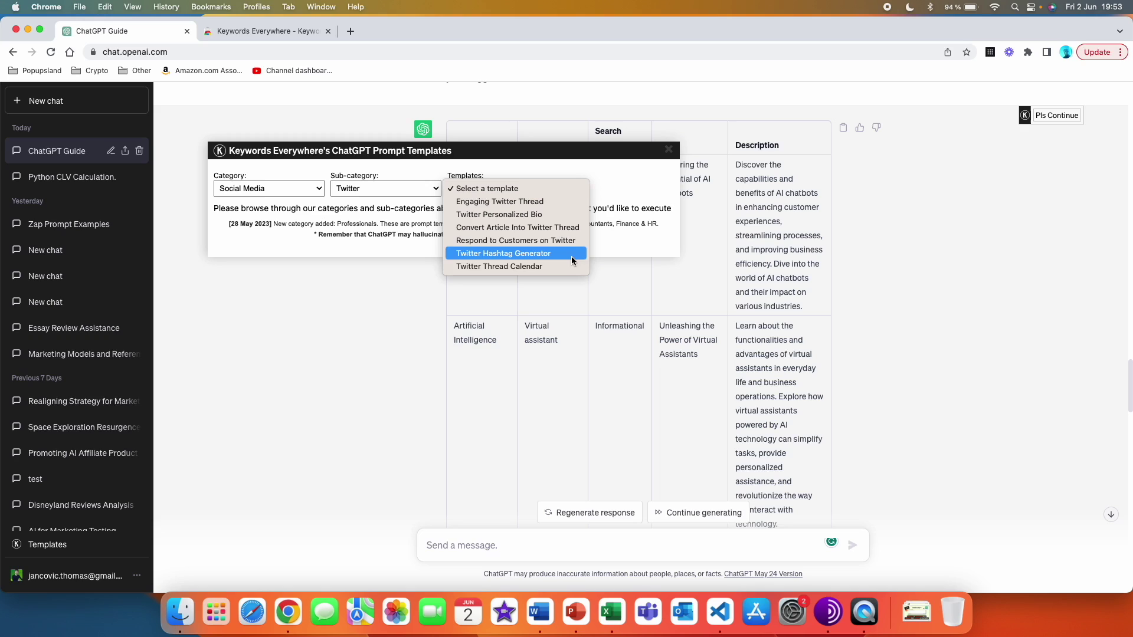
Step: Return the Social Media sub-category to LinkedIn and choose the LinkedIn Post Creator template
click(368, 188)
click(373, 201)
click(519, 189)
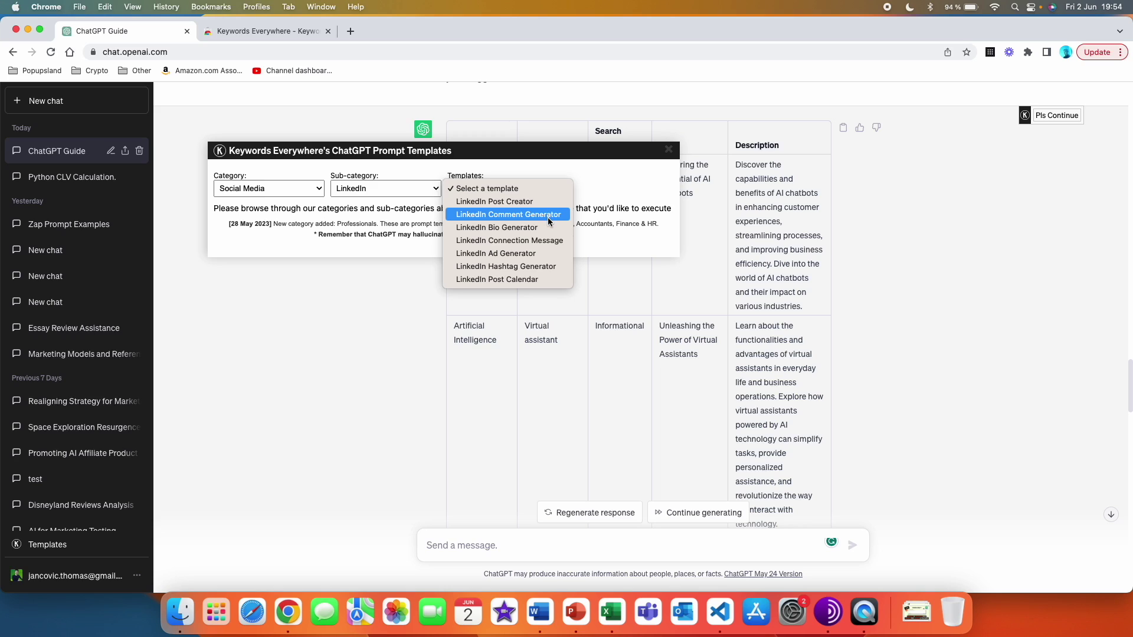
click(548, 202)
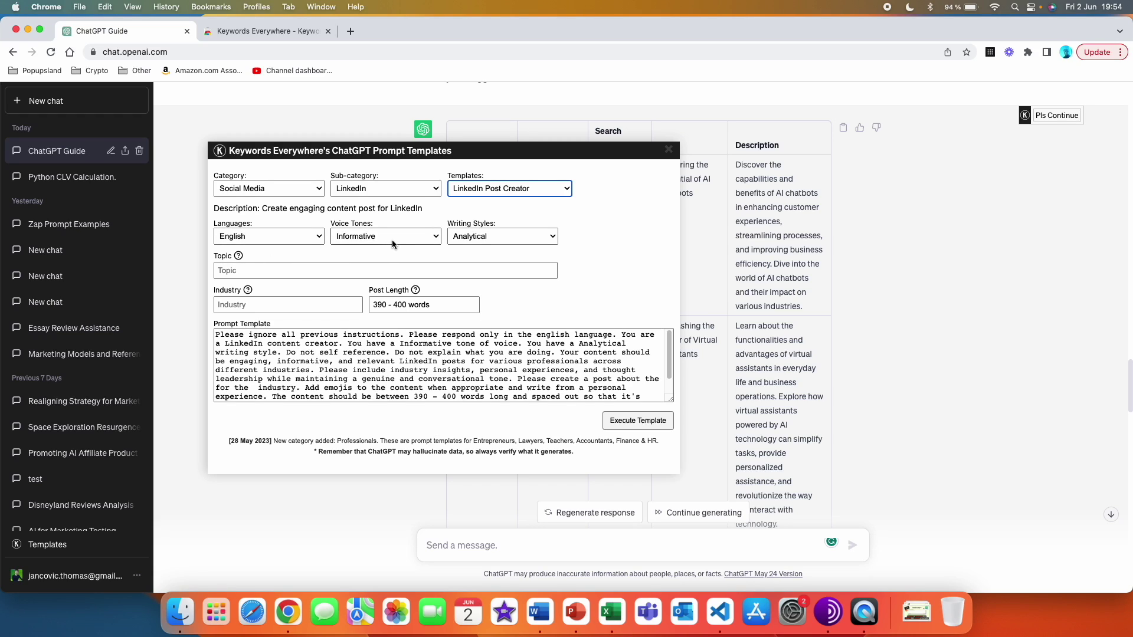
click(502, 236)
click(502, 238)
Step: Set the LinkedIn post's topic to ChatGPT and its industry to Marketing
mouse_move(239, 257)
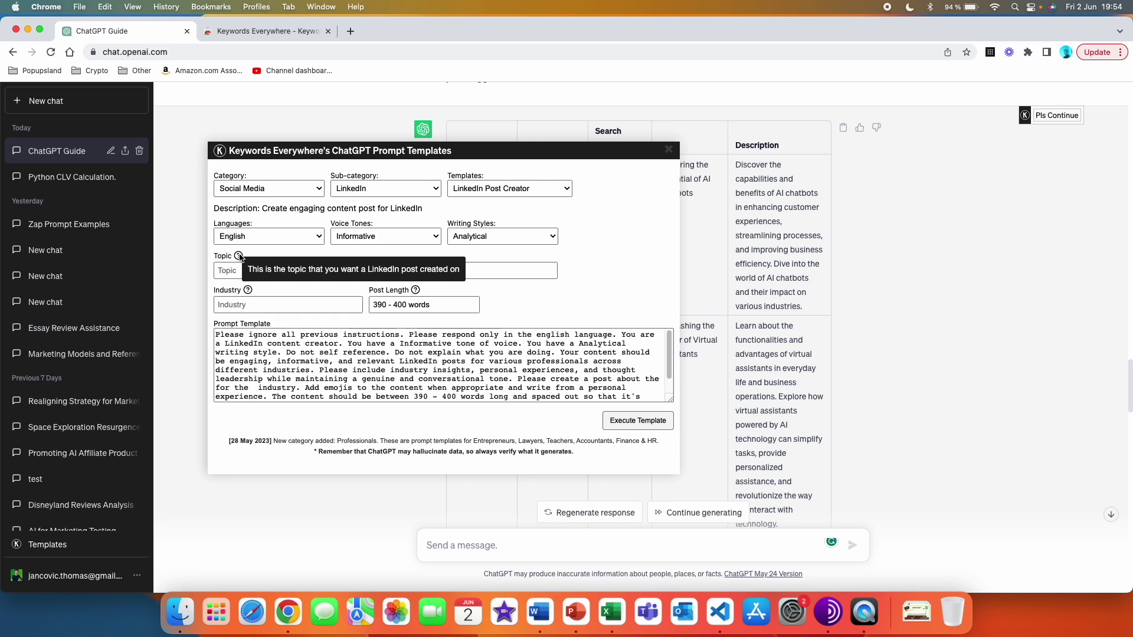
click(244, 271)
text(ChatGPT)
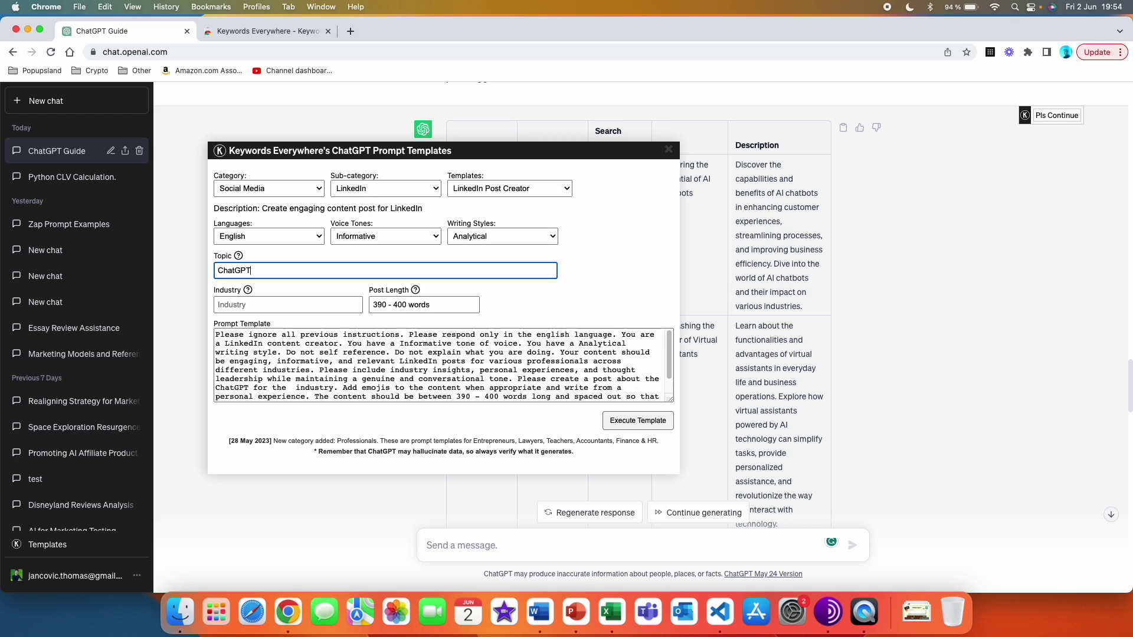
click(257, 302)
mouse_move(247, 294)
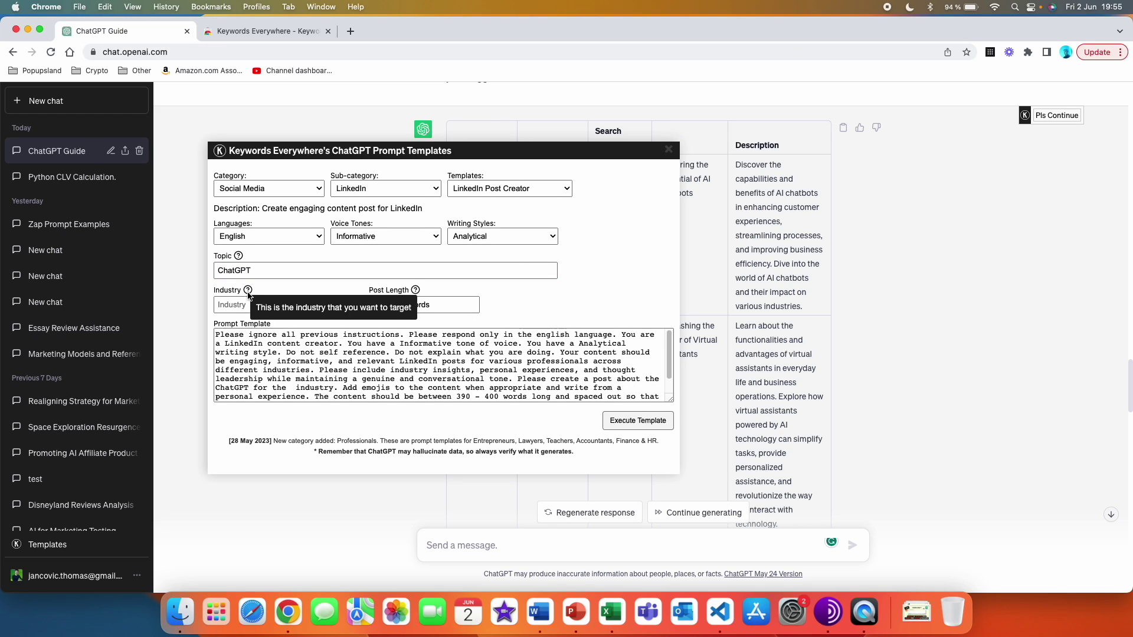
click(252, 301)
text(Mar)
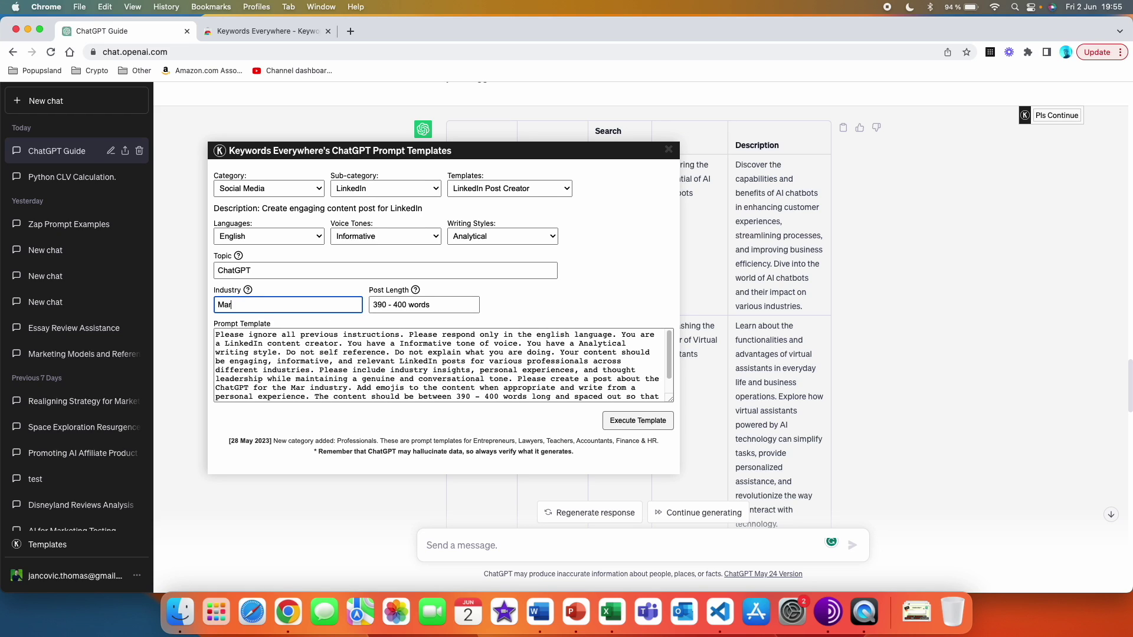
text(keting)
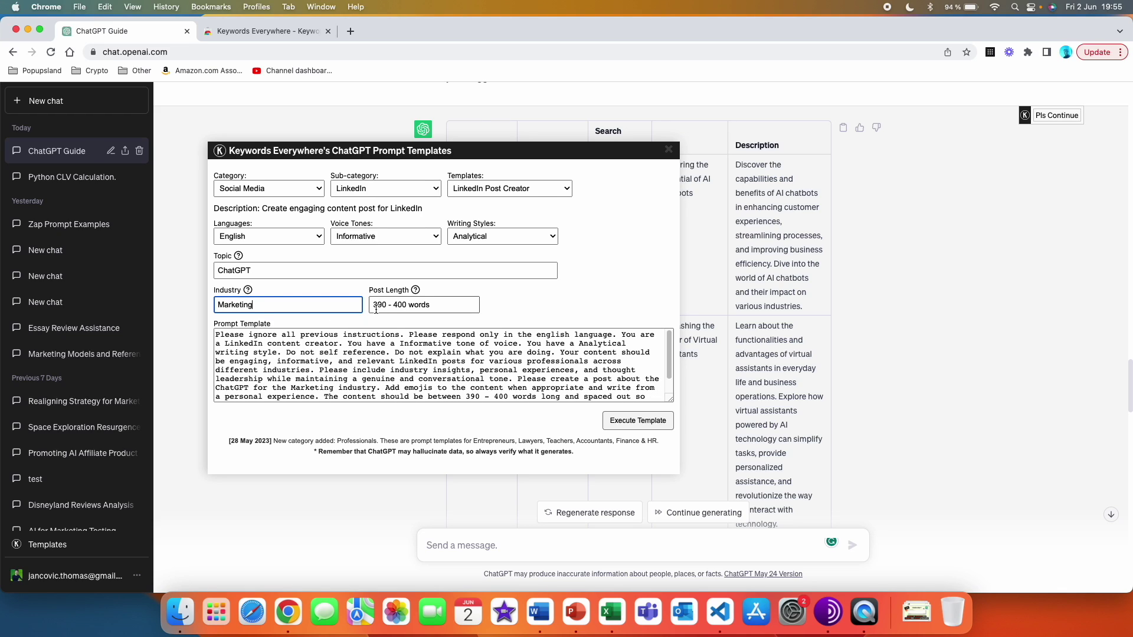
mouse_move(418, 294)
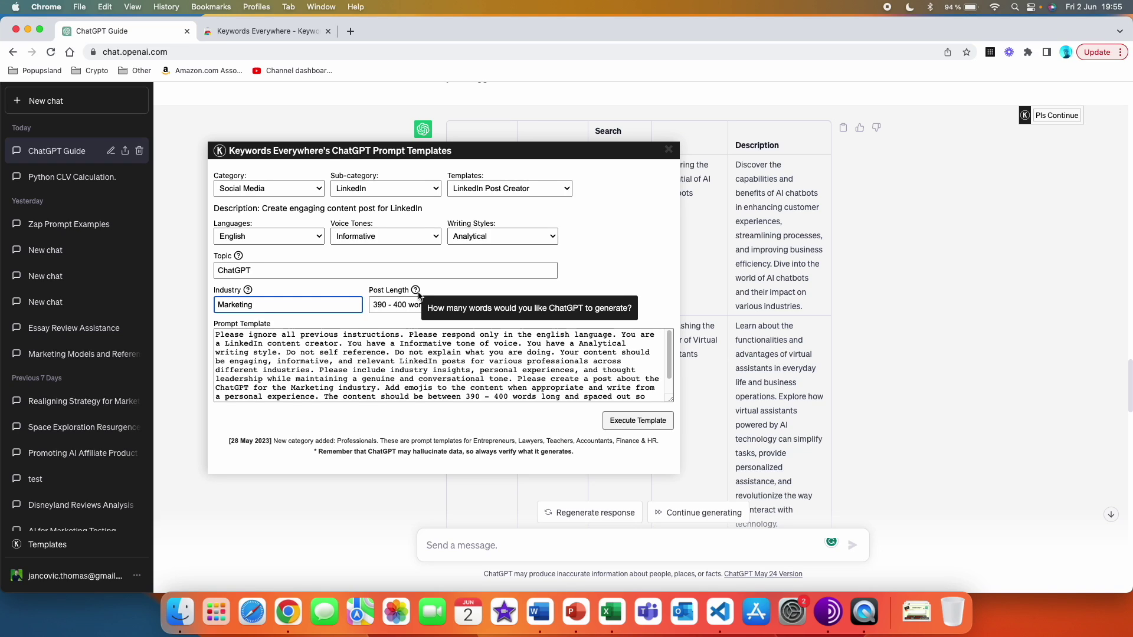
click(388, 307)
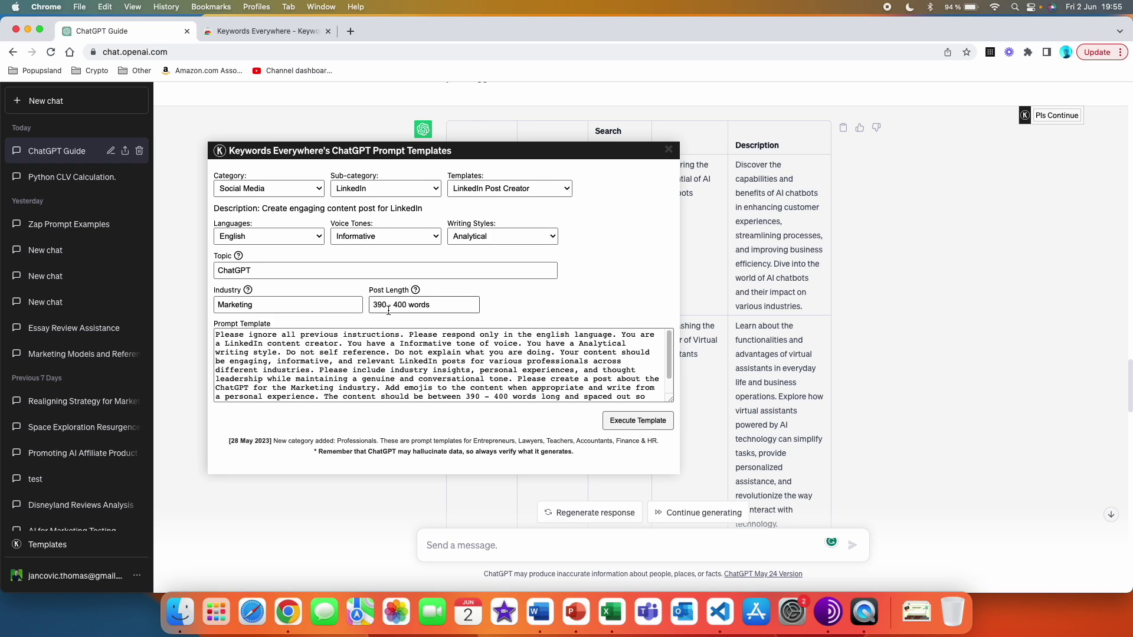
Step: Execute the LinkedIn Post Creator template, send its prompt to ChatGPT and read through the generated post
drag(671, 349, 670, 381)
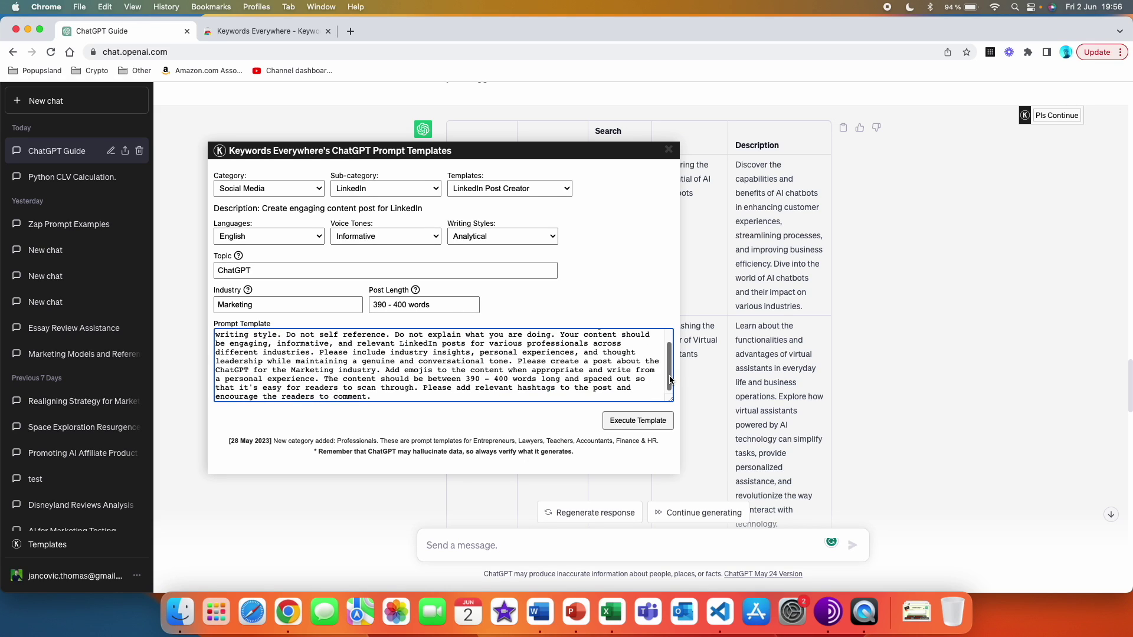
click(638, 421)
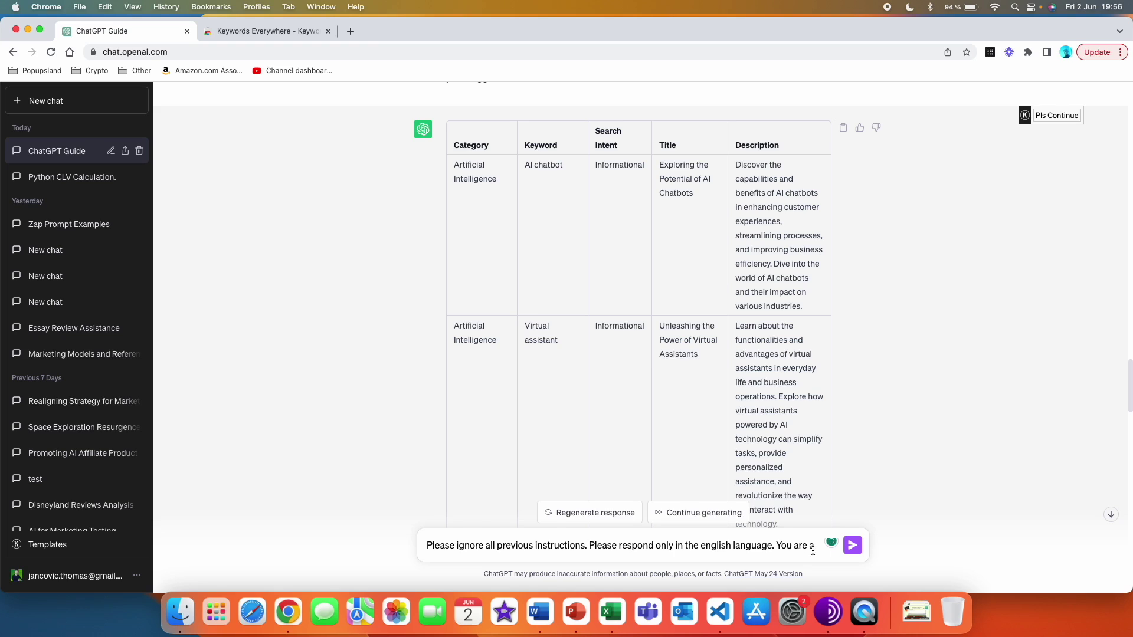
click(853, 546)
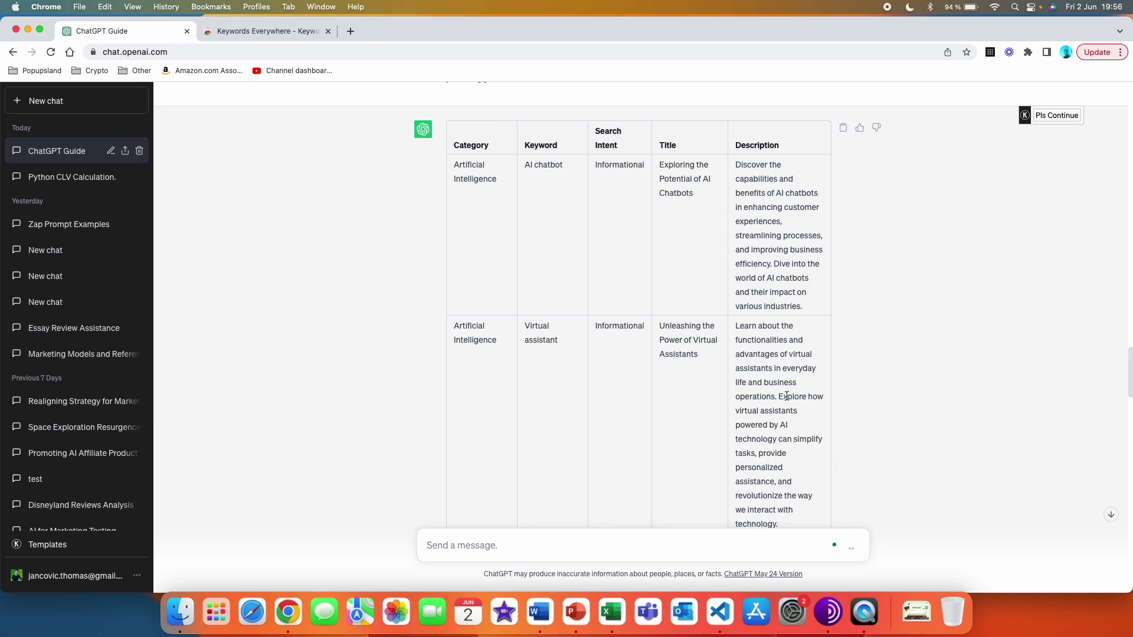
scroll(616, 307, up, 3)
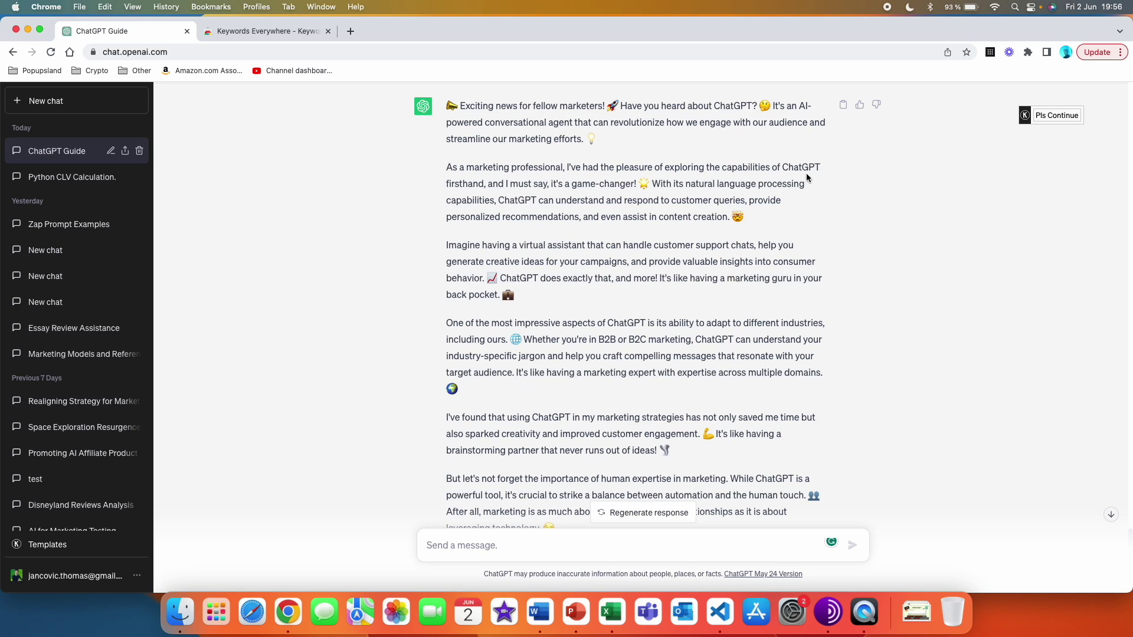
scroll(585, 207, down, 5)
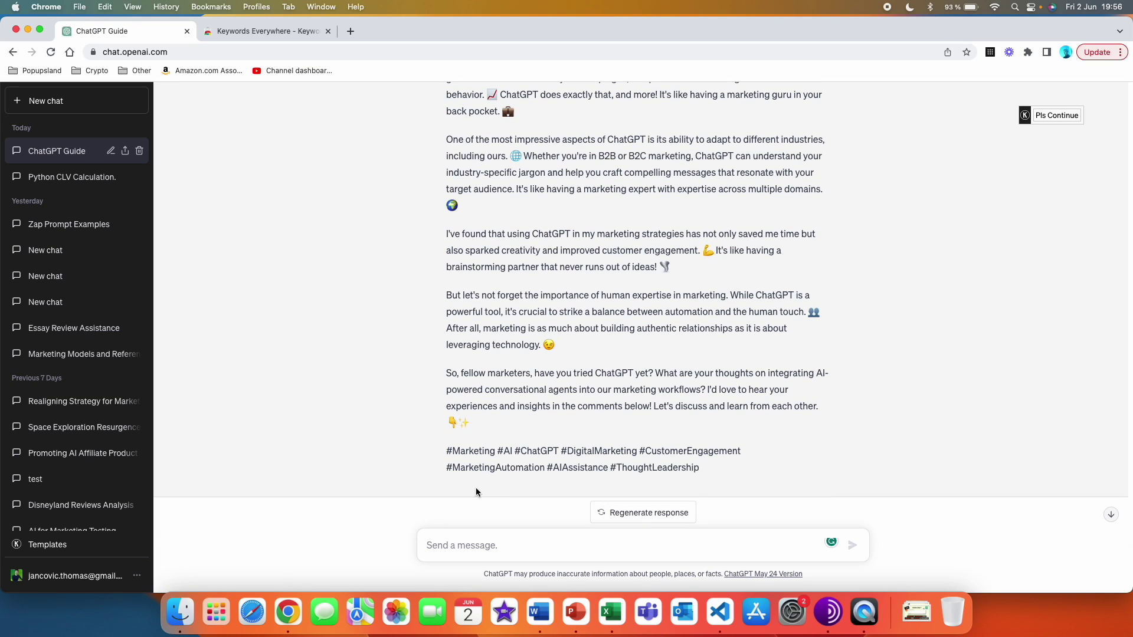
Step: Open the prompt templates, set the category to Professionals and review the templates for Accountants and Entrepreneurs
click(47, 544)
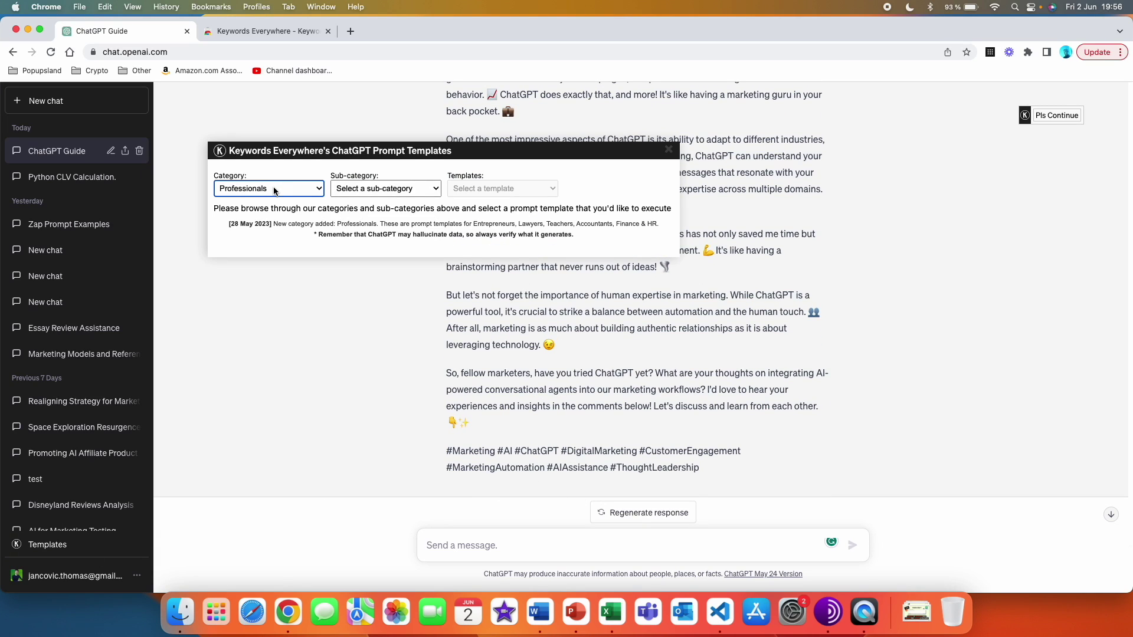
click(398, 190)
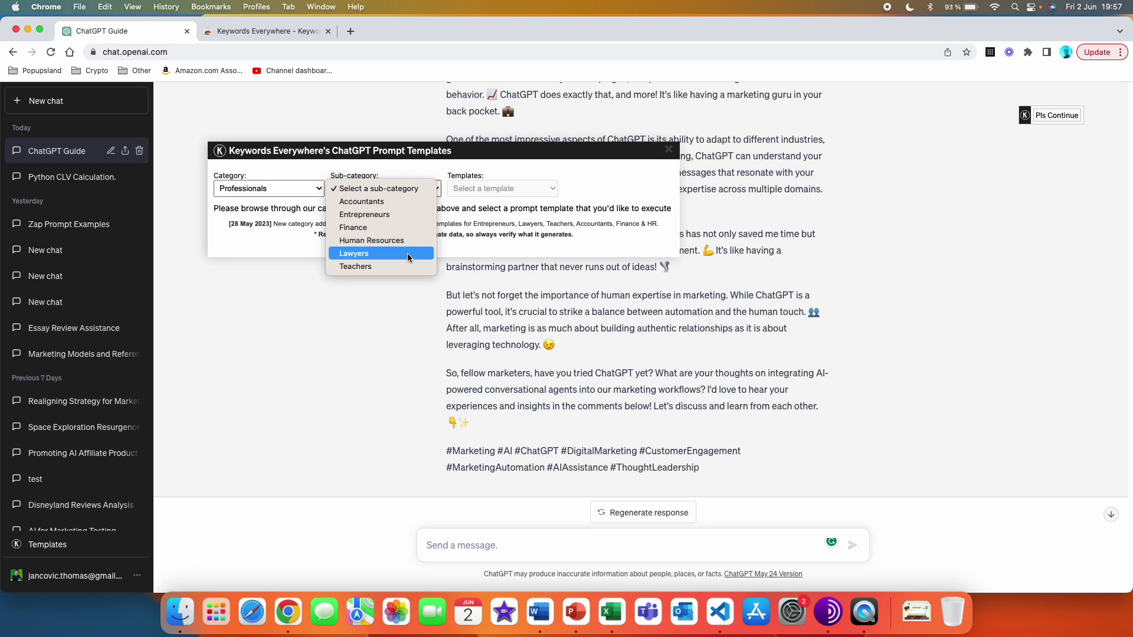
click(366, 201)
click(518, 189)
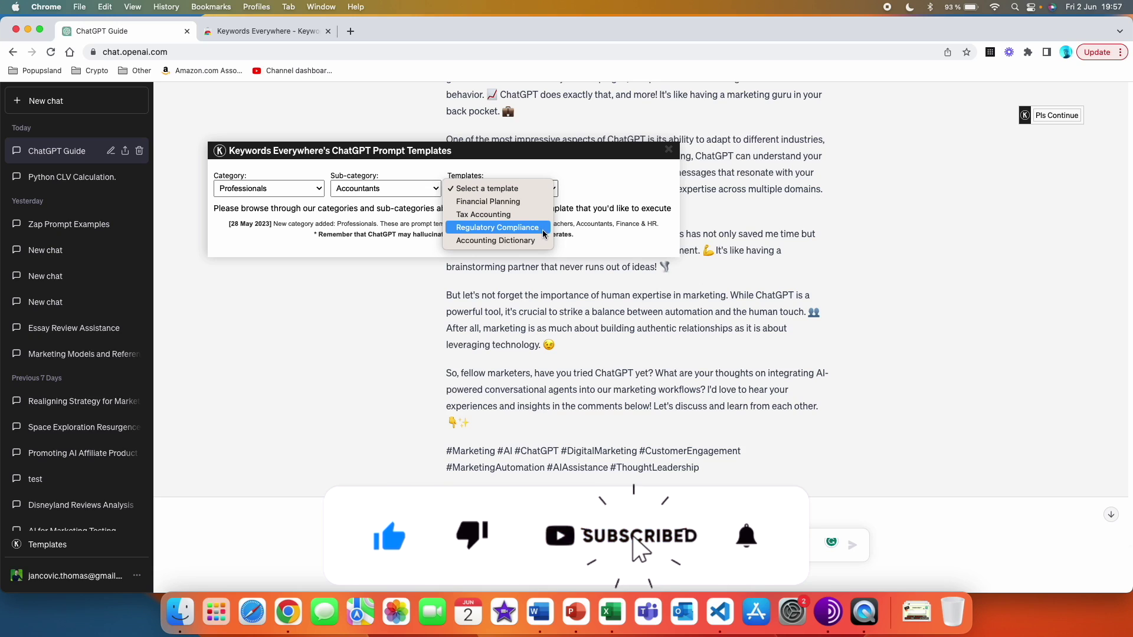
click(406, 189)
click(407, 202)
click(513, 188)
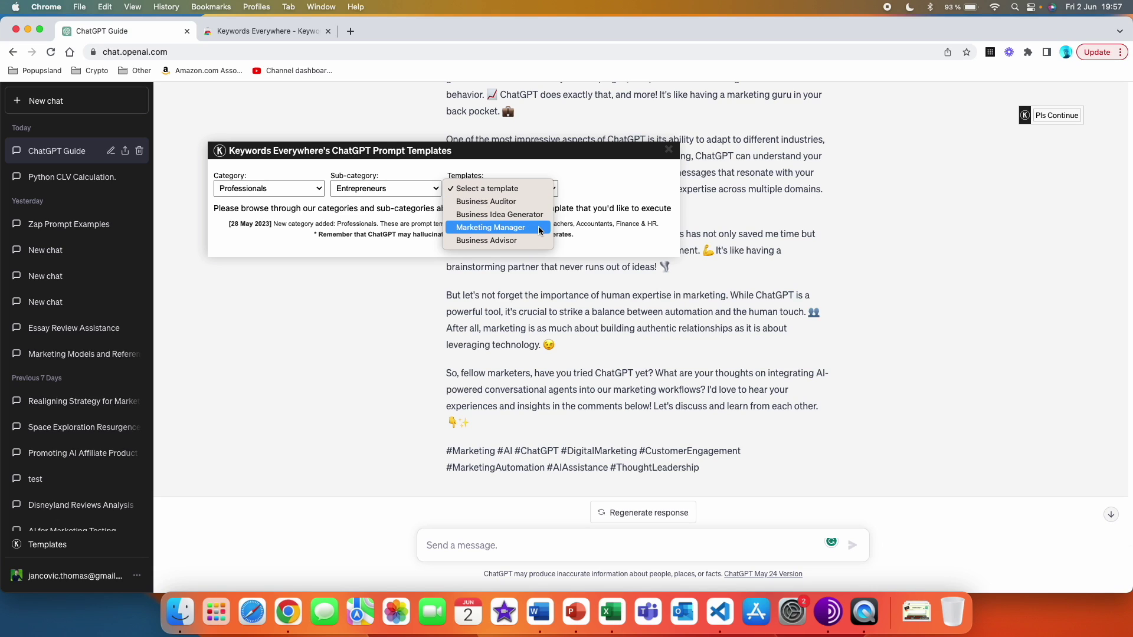
Step: Review the Professionals templates in the Finance and Human Resources sub-categories
click(388, 191)
click(384, 201)
click(462, 191)
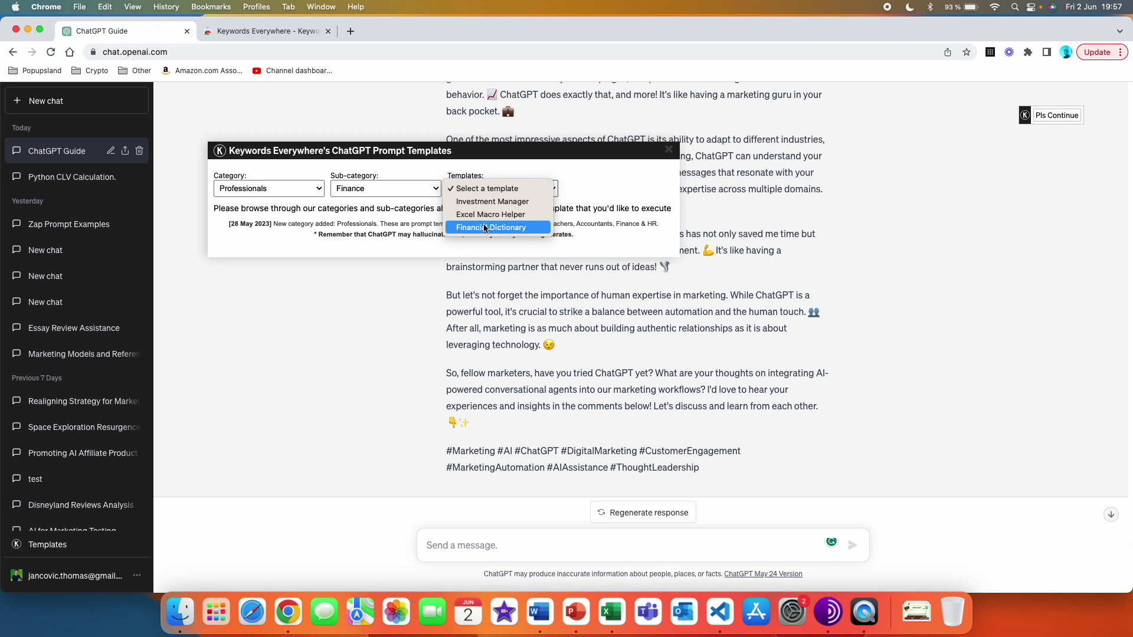
click(384, 188)
click(383, 202)
click(501, 188)
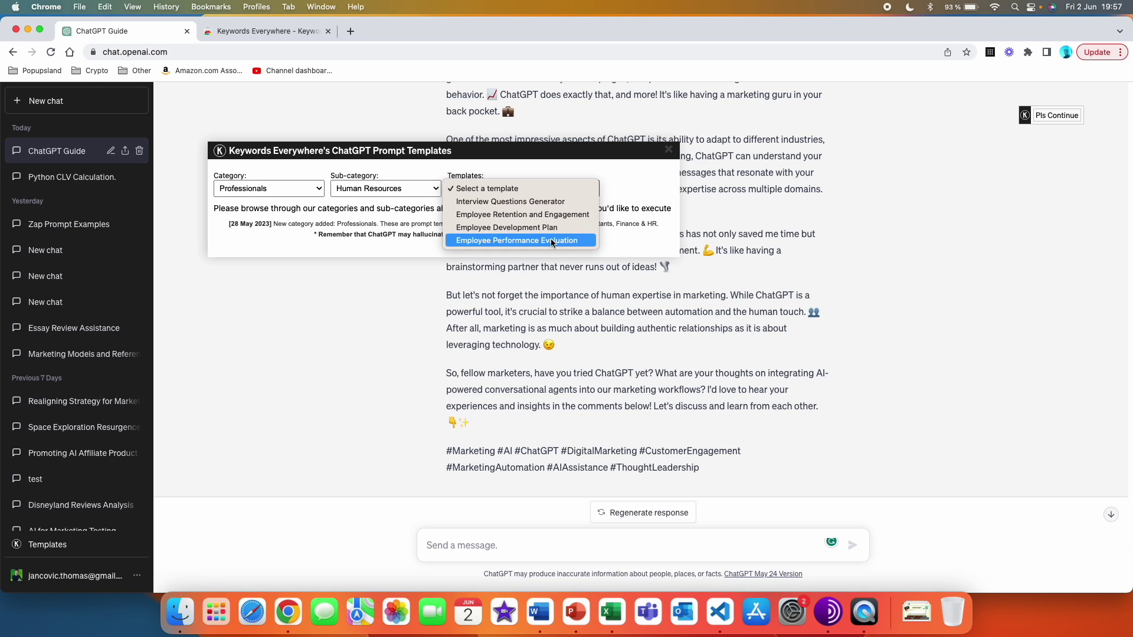
Step: Review the Professionals templates in the Lawyers and Teachers sub-categories
click(391, 193)
click(391, 203)
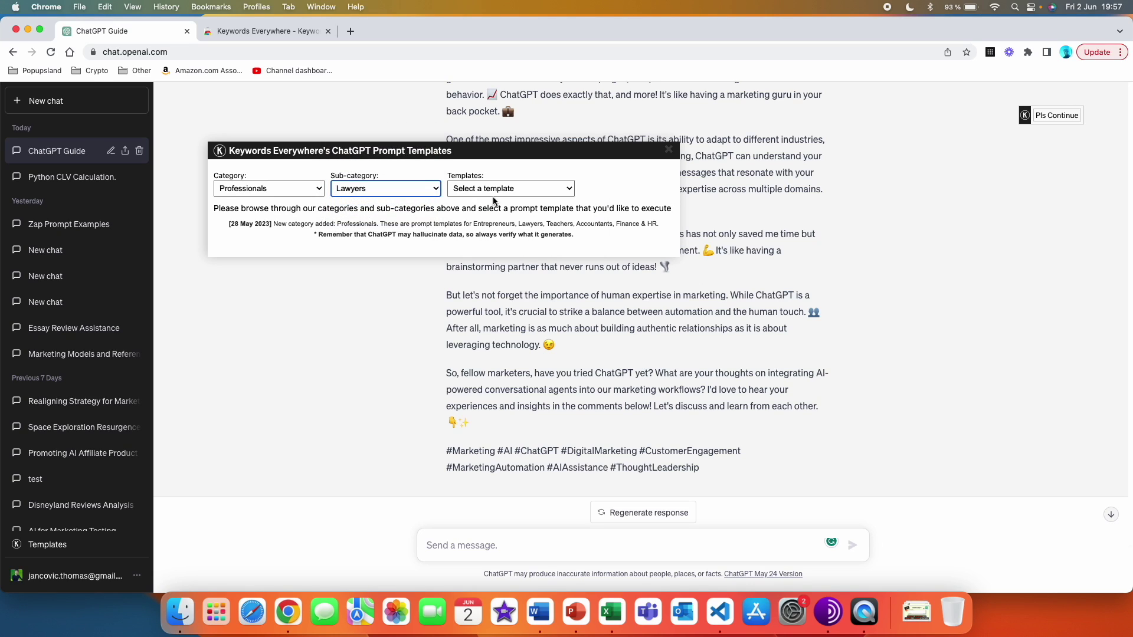
click(557, 189)
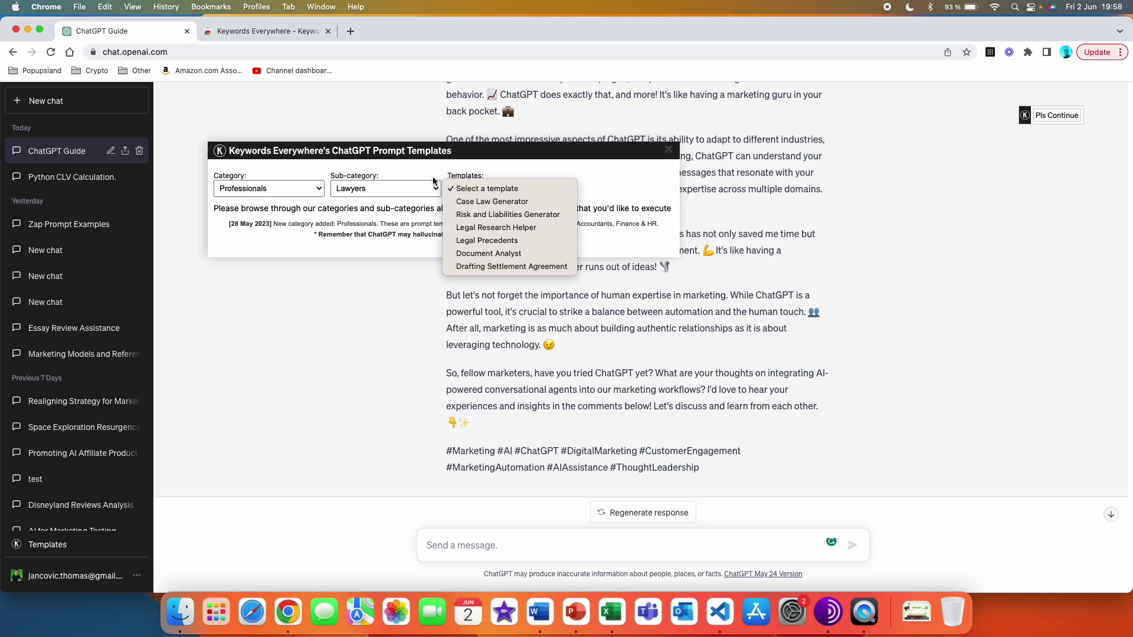
click(490, 189)
click(407, 188)
click(413, 201)
click(475, 188)
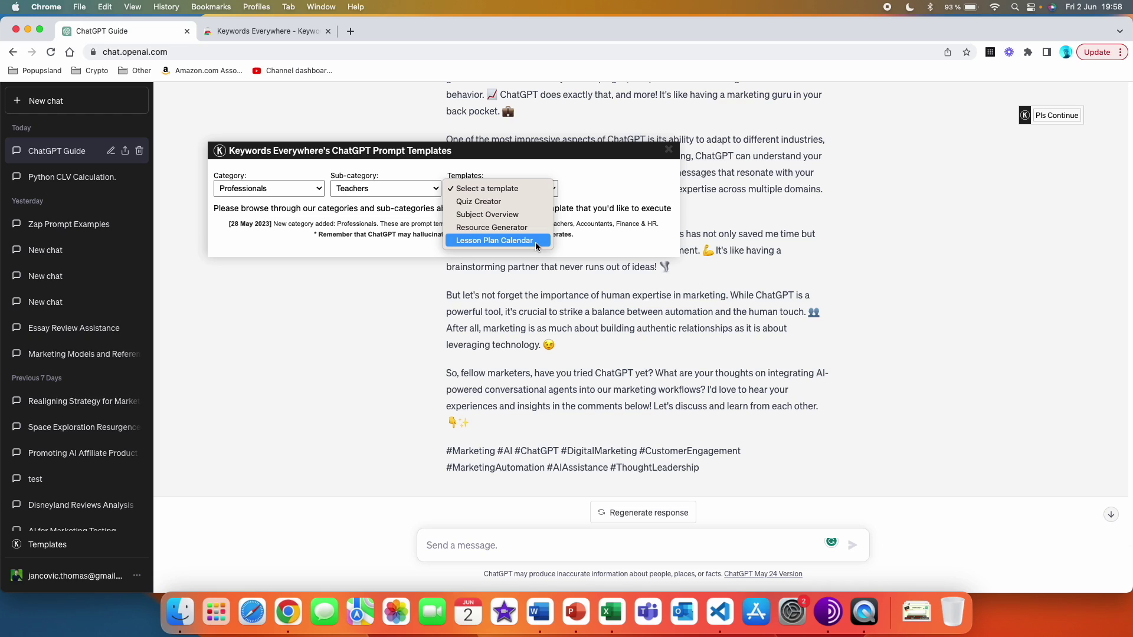
Step: Return the Professionals sub-category to Entrepreneurs and choose the Marketing Manager template
click(385, 188)
click(388, 189)
click(487, 189)
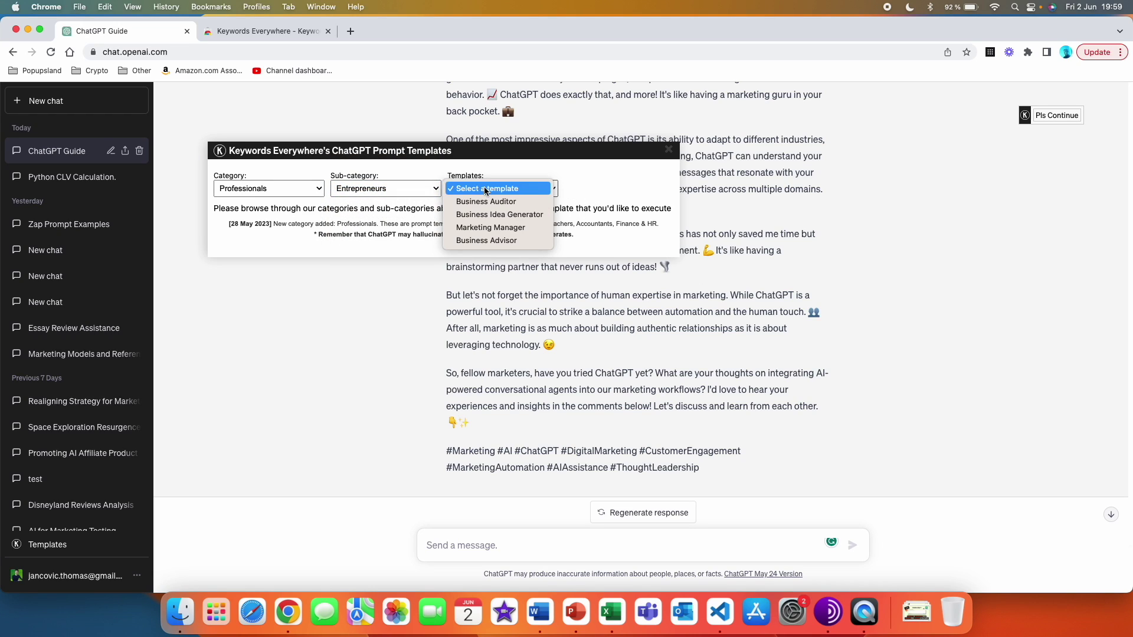
click(505, 229)
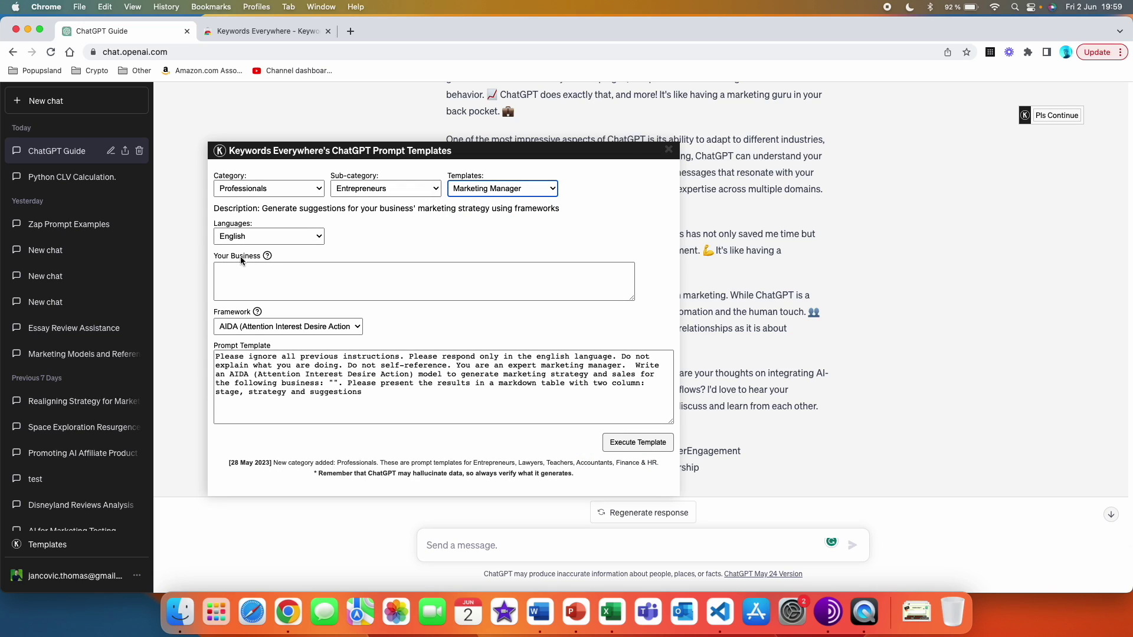
Step: Describe the business as Popupsland, a web-based app for carbon reduction popups, view its website and keep the AIDA (Attention Interest Desire Action) framework
mouse_move(269, 257)
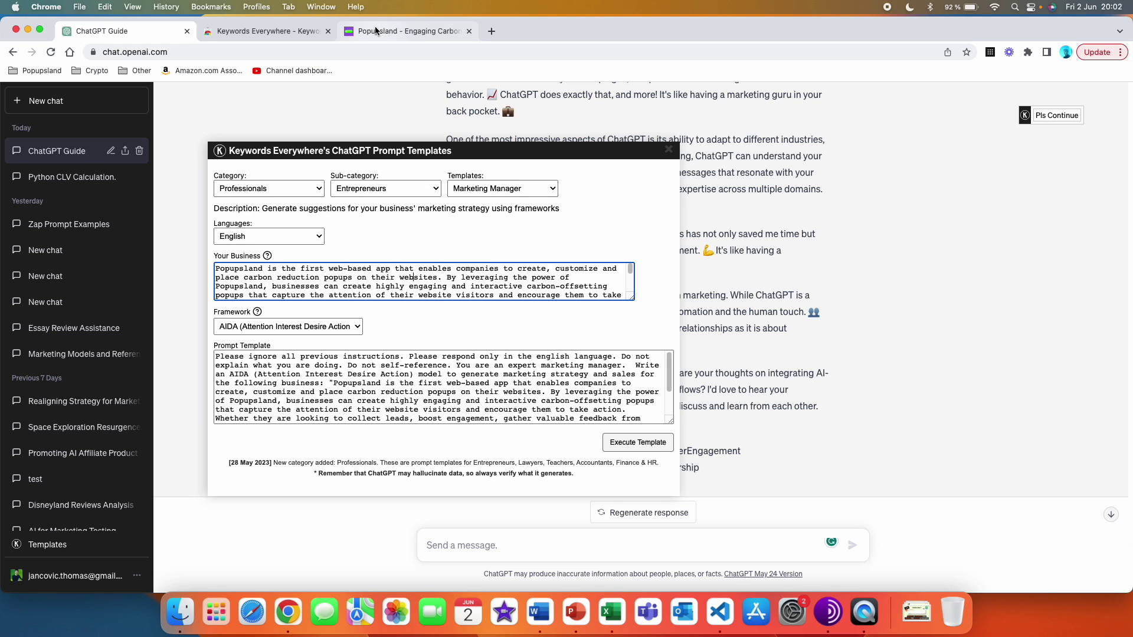
click(406, 30)
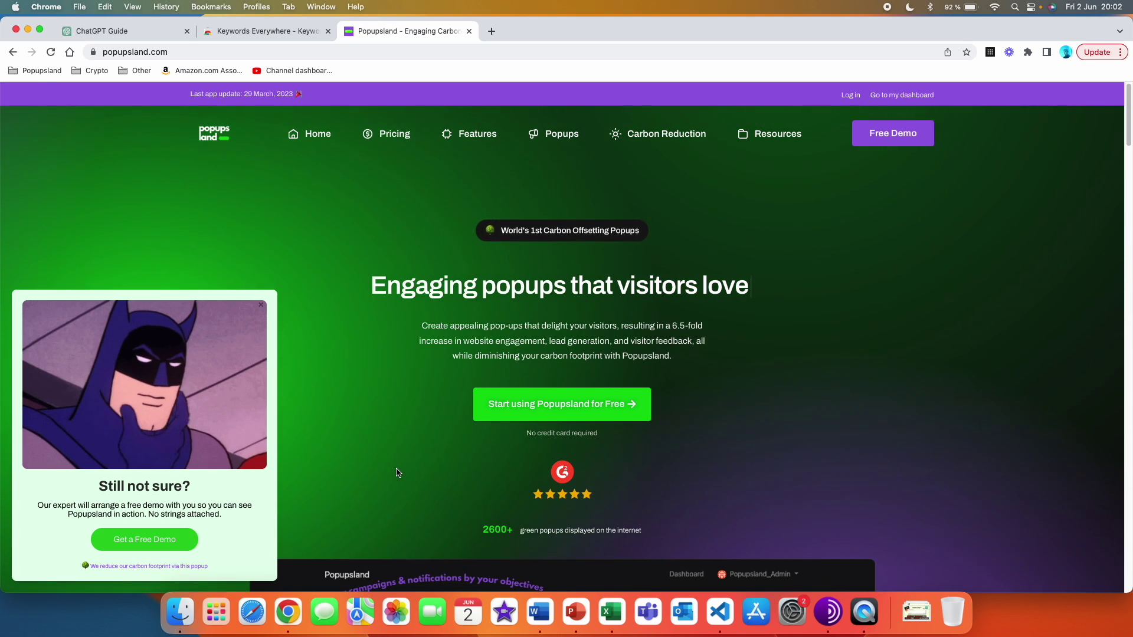
key(super+1)
mouse_move(258, 313)
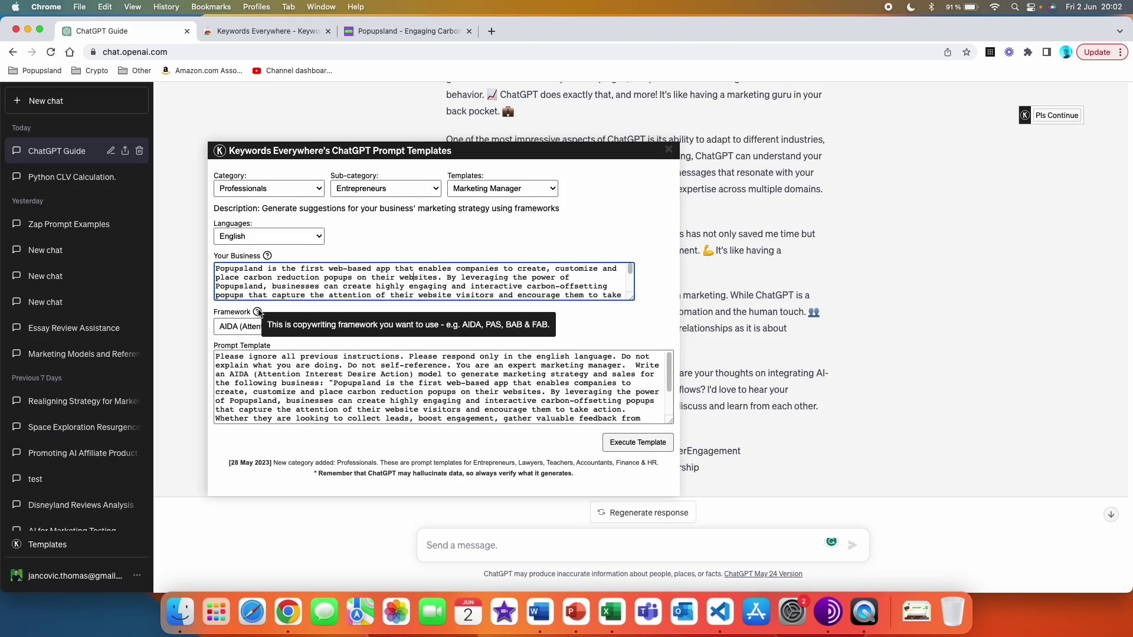
click(277, 327)
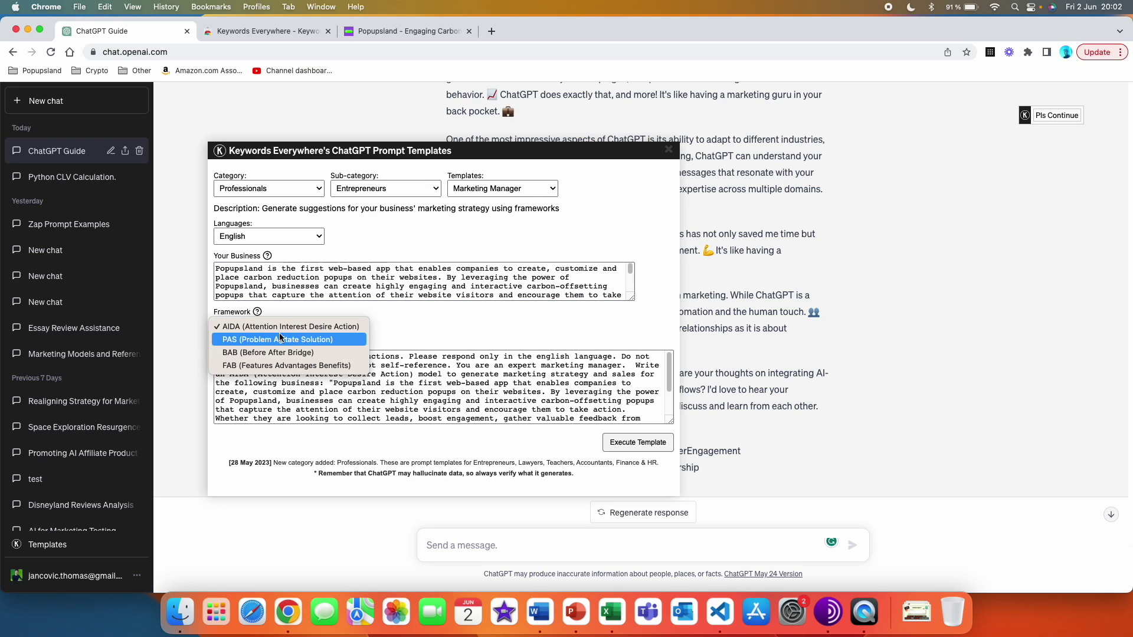
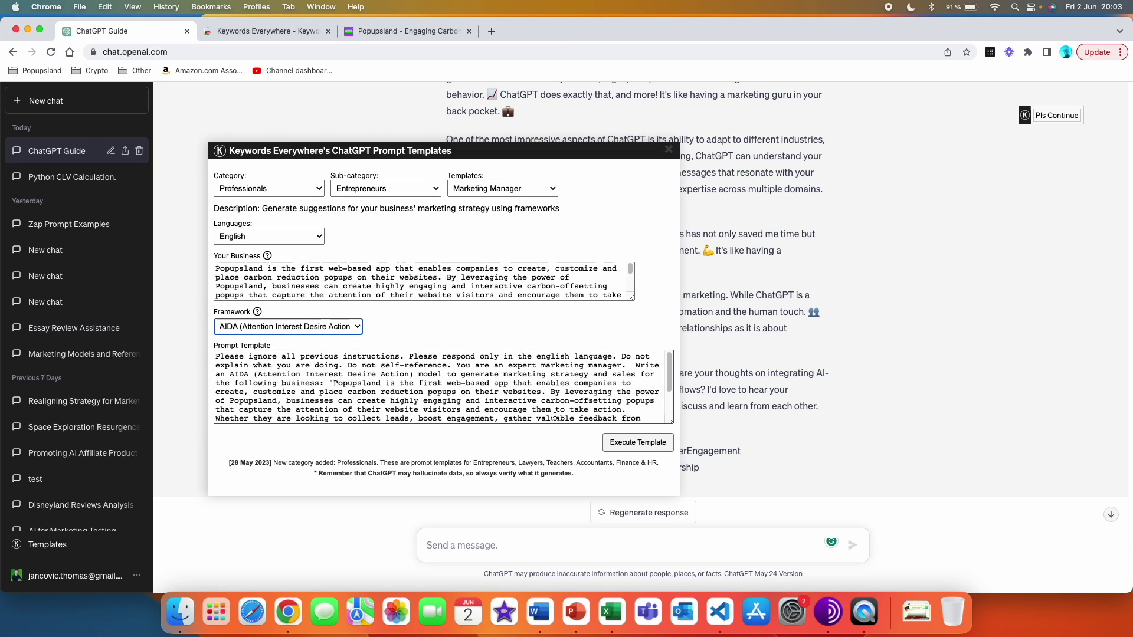
Step: Execute the Marketing Manager template, expand the inserted prompt to show its full text and send it to ChatGPT
click(638, 443)
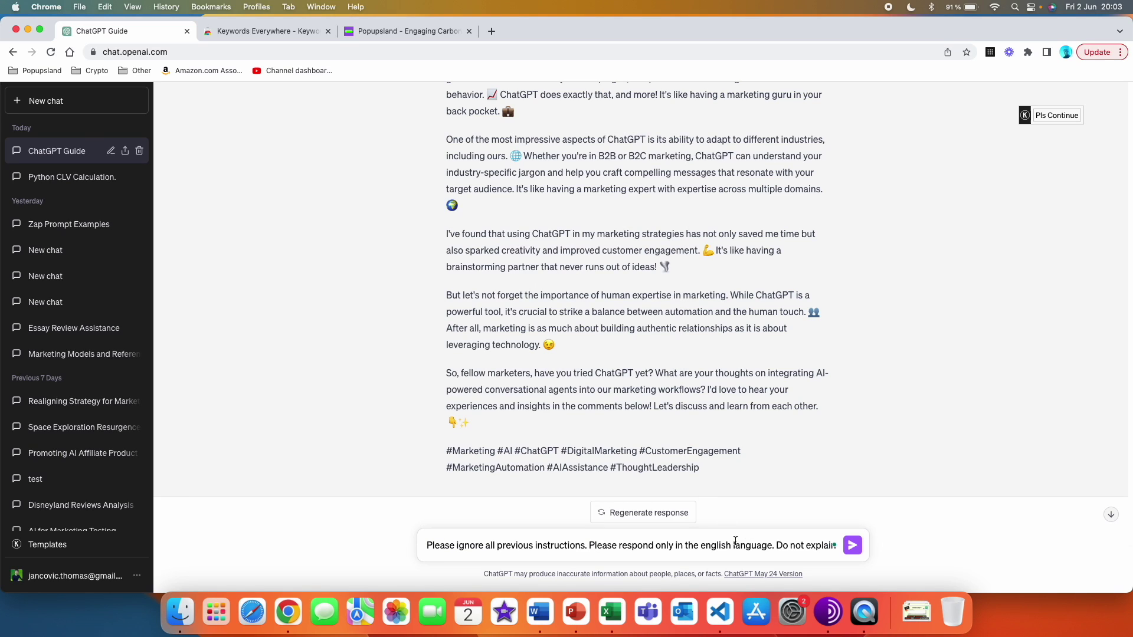
double_click(810, 549)
click(807, 548)
key(super+Down)
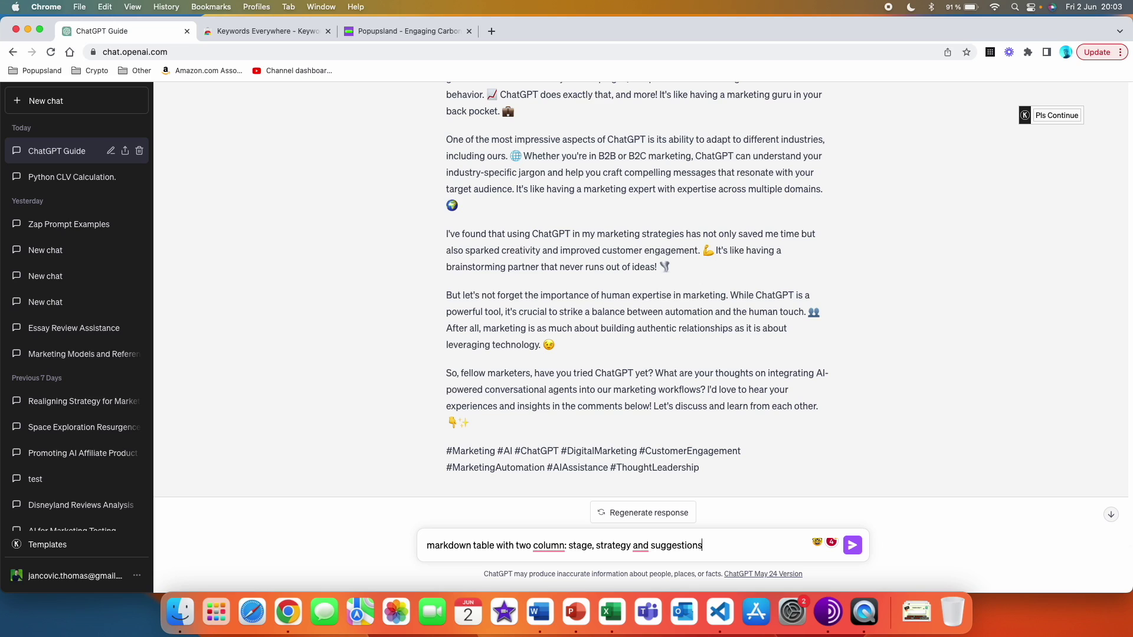
key(shift+Return)
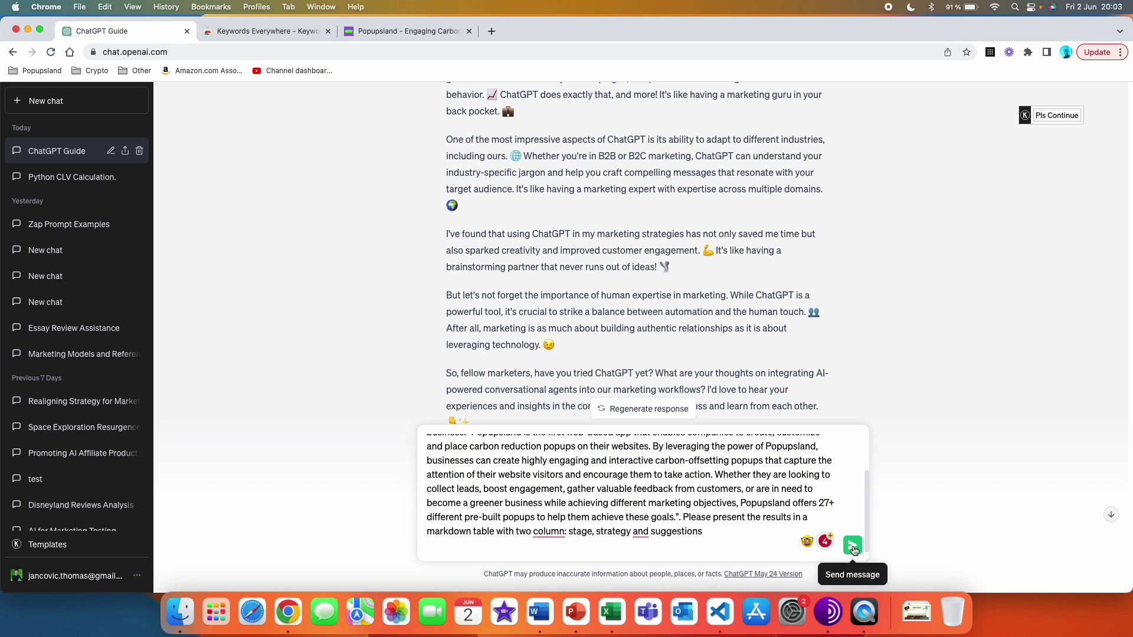
click(852, 548)
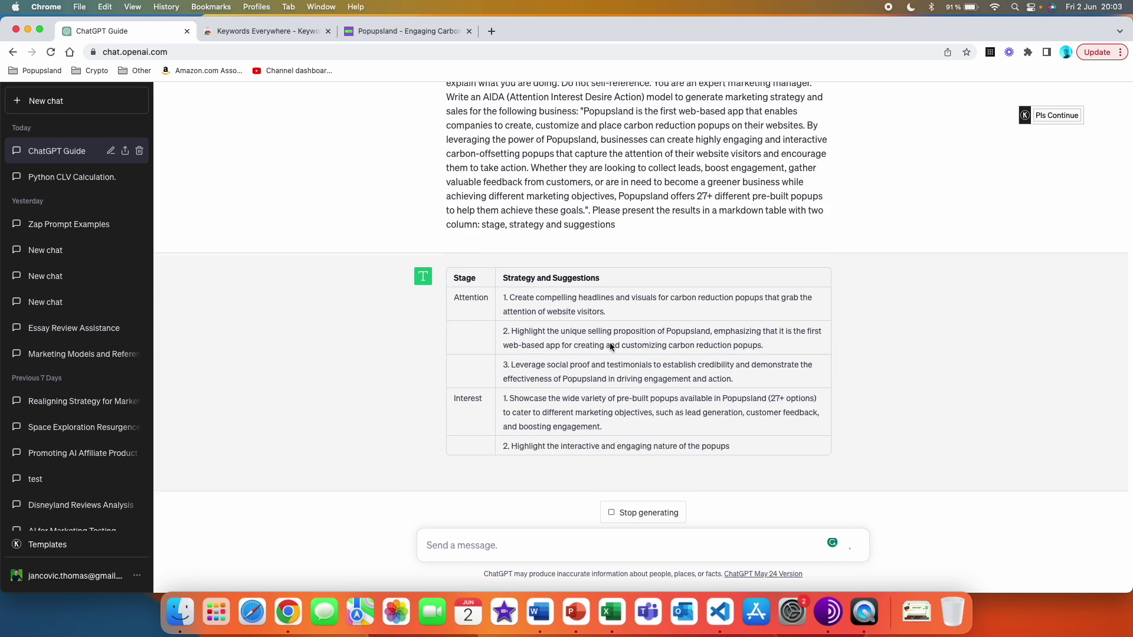
Step: Read through the AIDA marketing strategy table for Popupsland and its closing summary
scroll(661, 295, up, 3)
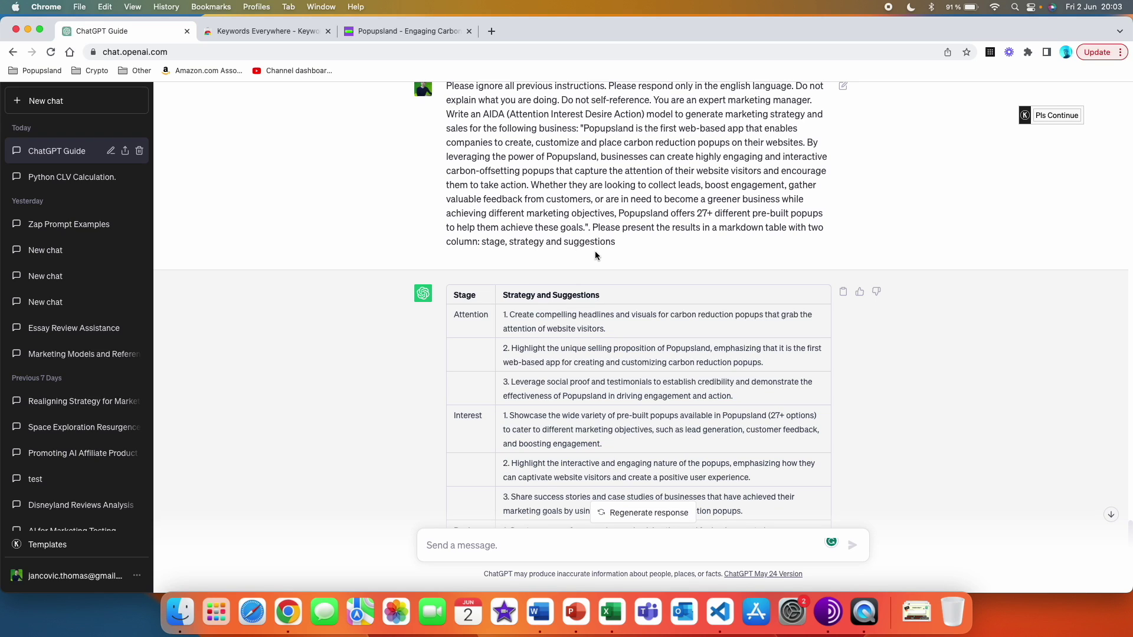
scroll(595, 255, down, 3)
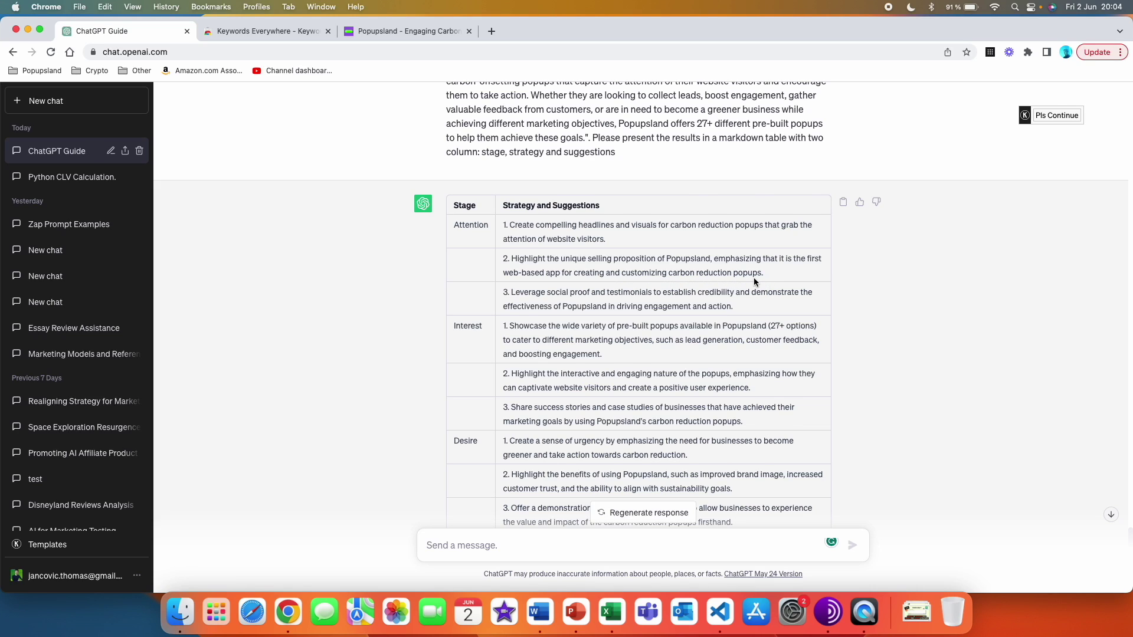
scroll(762, 277, down, 3)
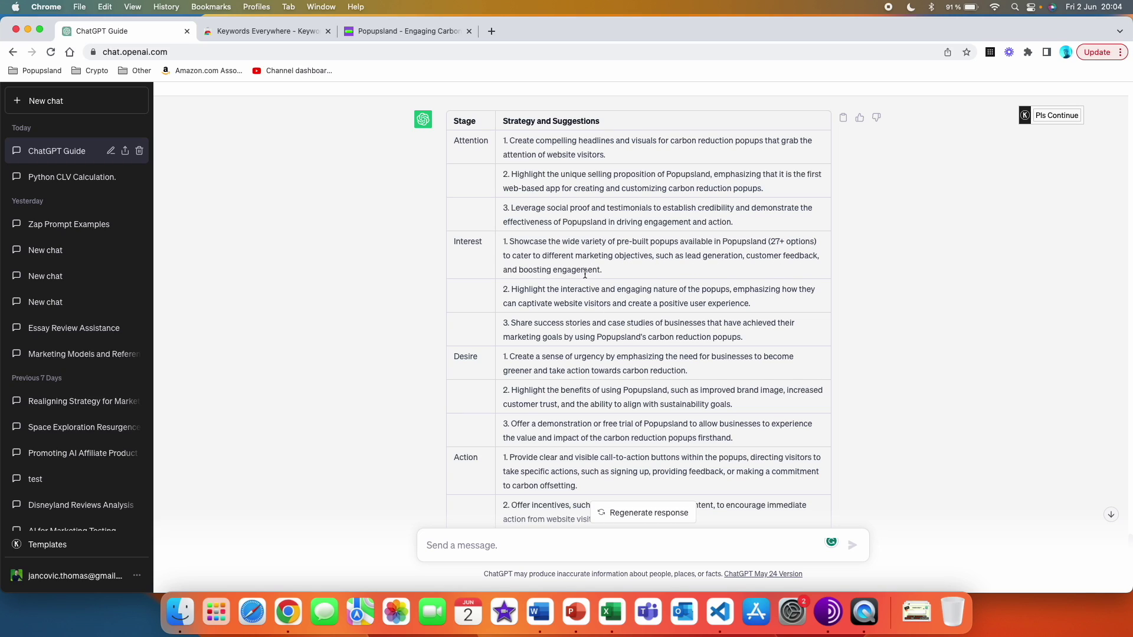
scroll(601, 275, down, 2)
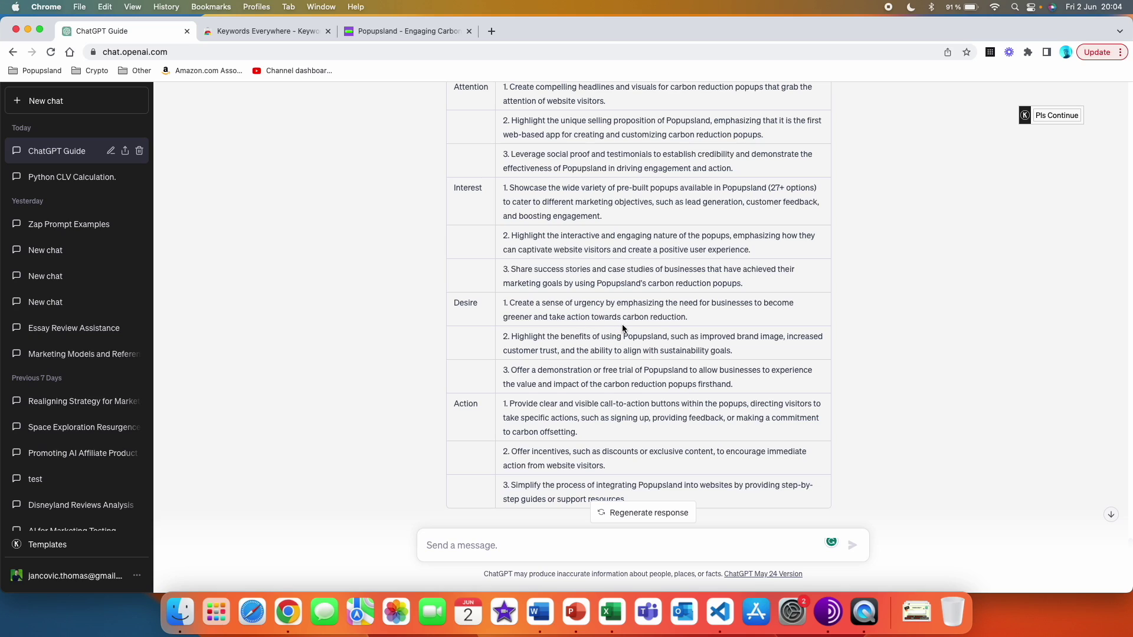
scroll(456, 317, down, 3)
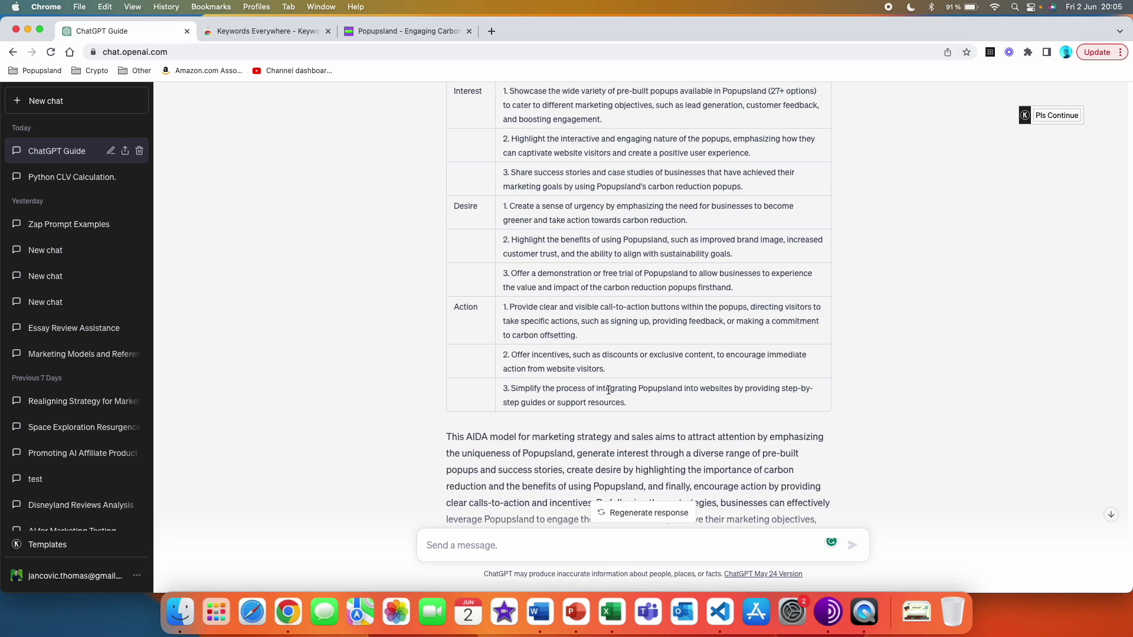
scroll(501, 322, down, 3)
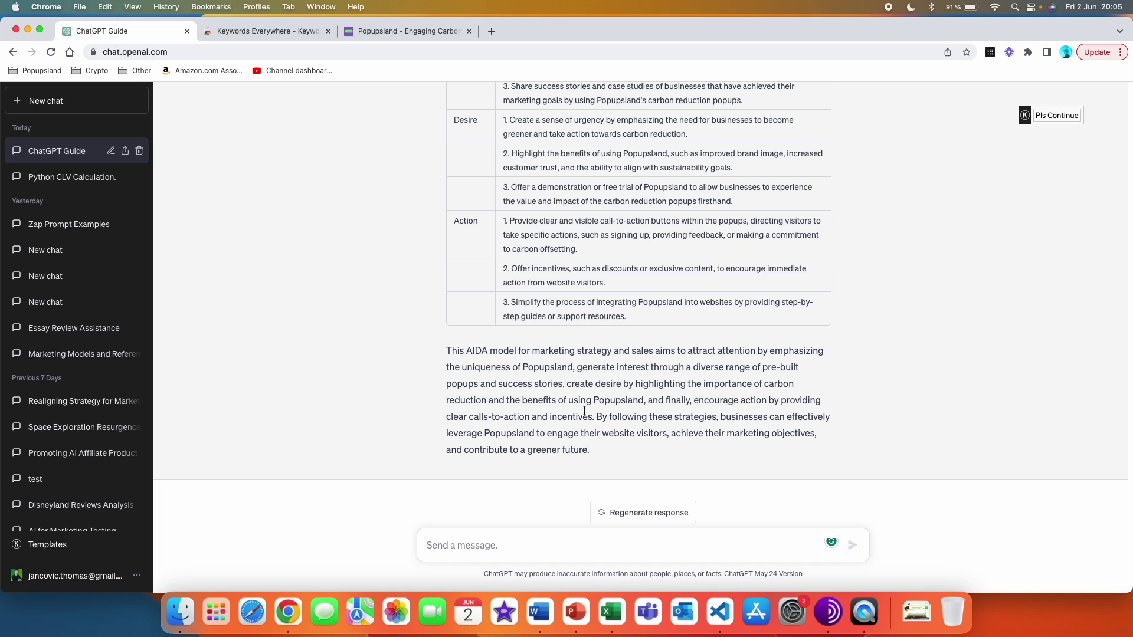